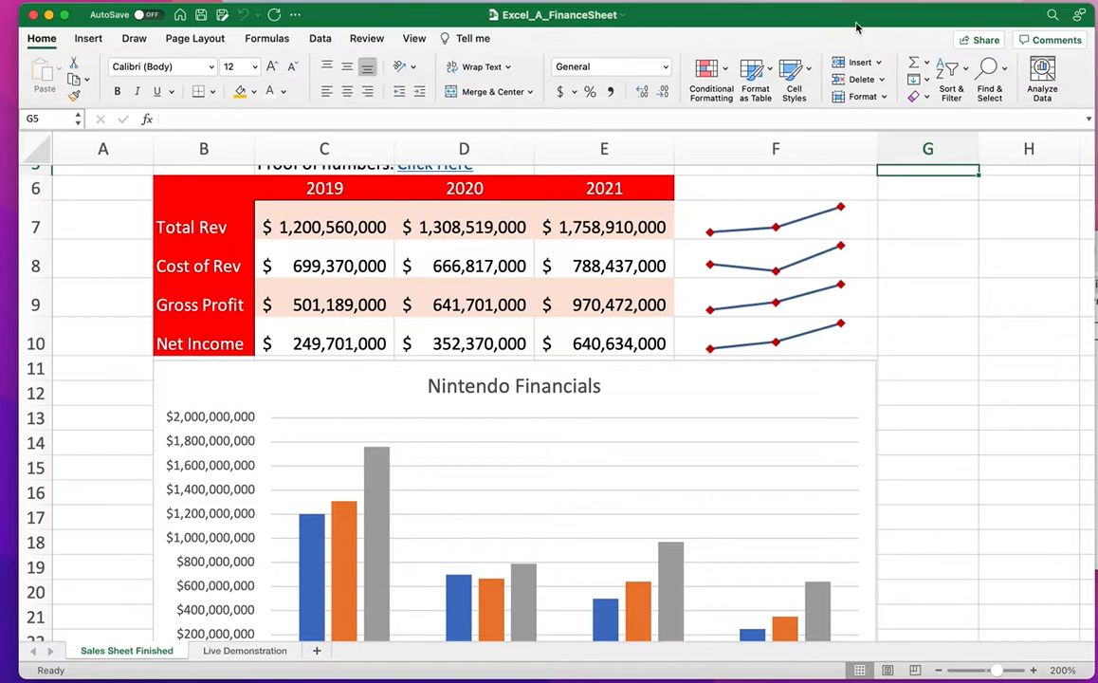
Rename the blank Live Demonstration sheet tab with the author's name.
scroll(790, 273, up, 3)
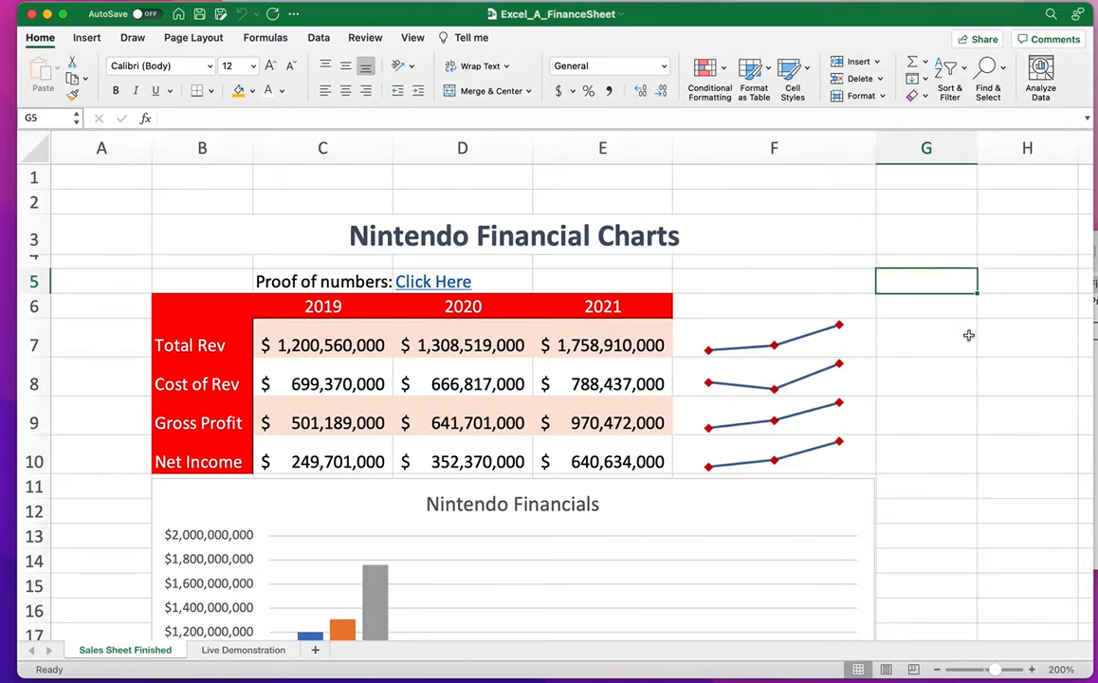
scroll(968, 337, down, 1)
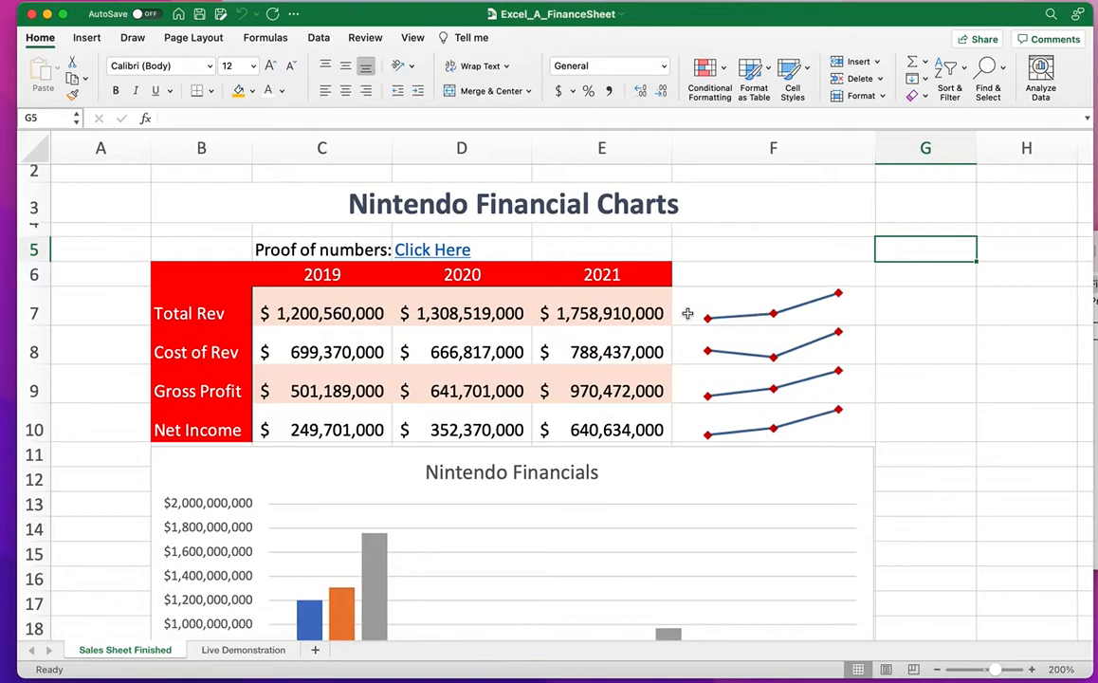
scroll(693, 314, down, 2)
scroll(665, 300, up, 2)
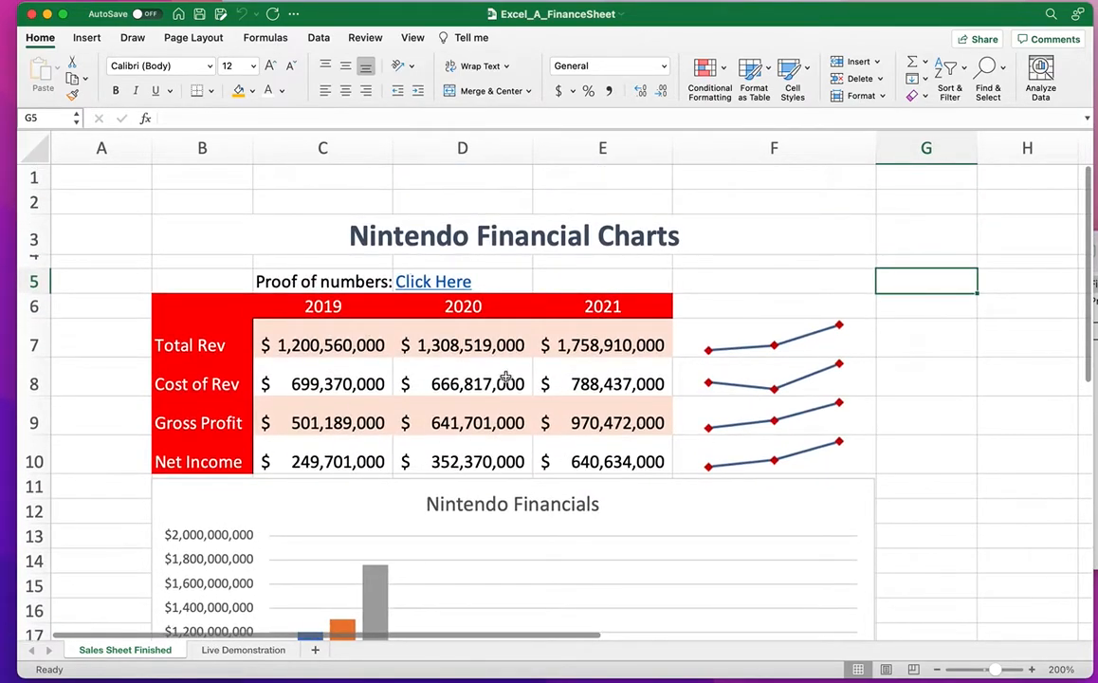
scroll(506, 377, down, 5)
scroll(506, 377, up, 5)
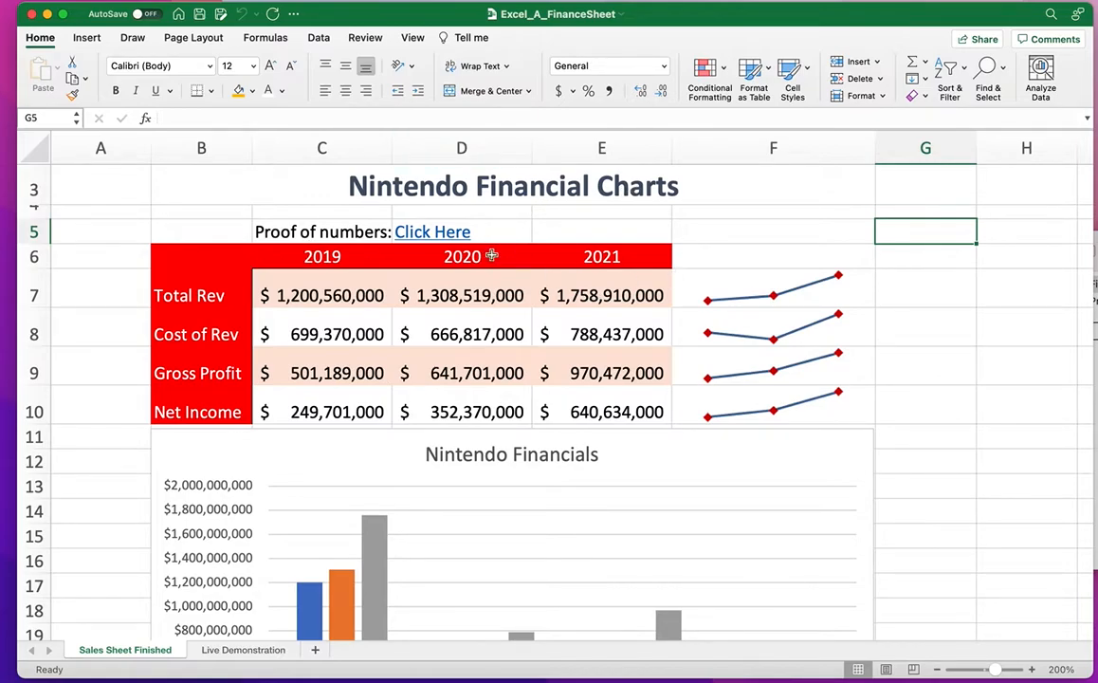
scroll(616, 319, down, 5)
scroll(616, 318, up, 5)
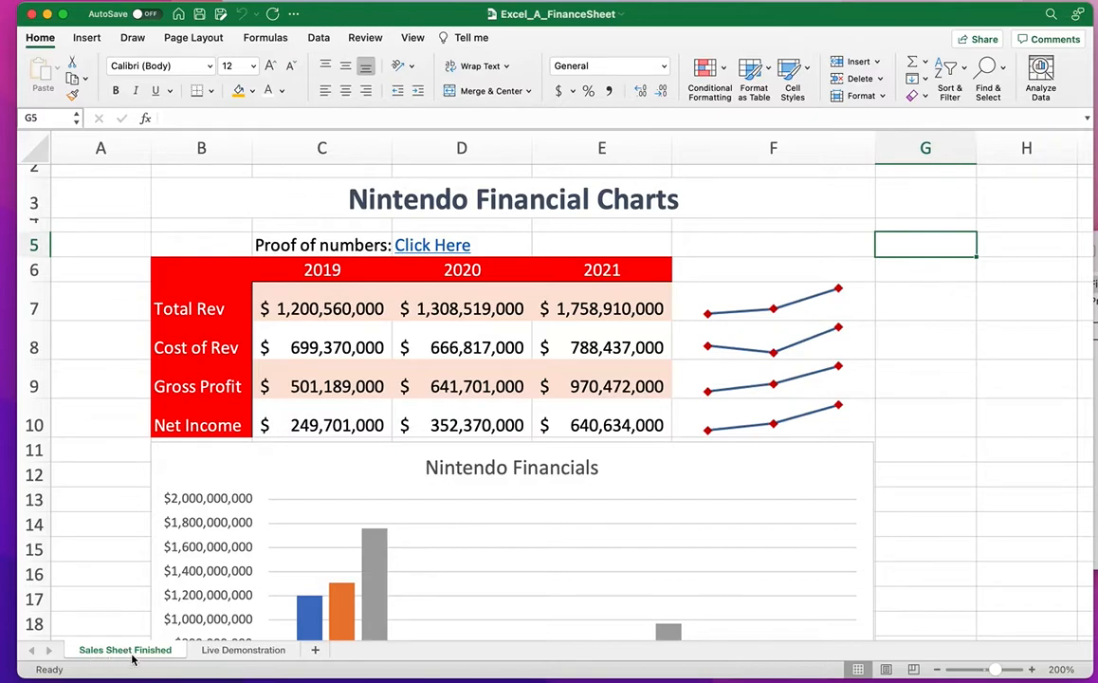
click(242, 651)
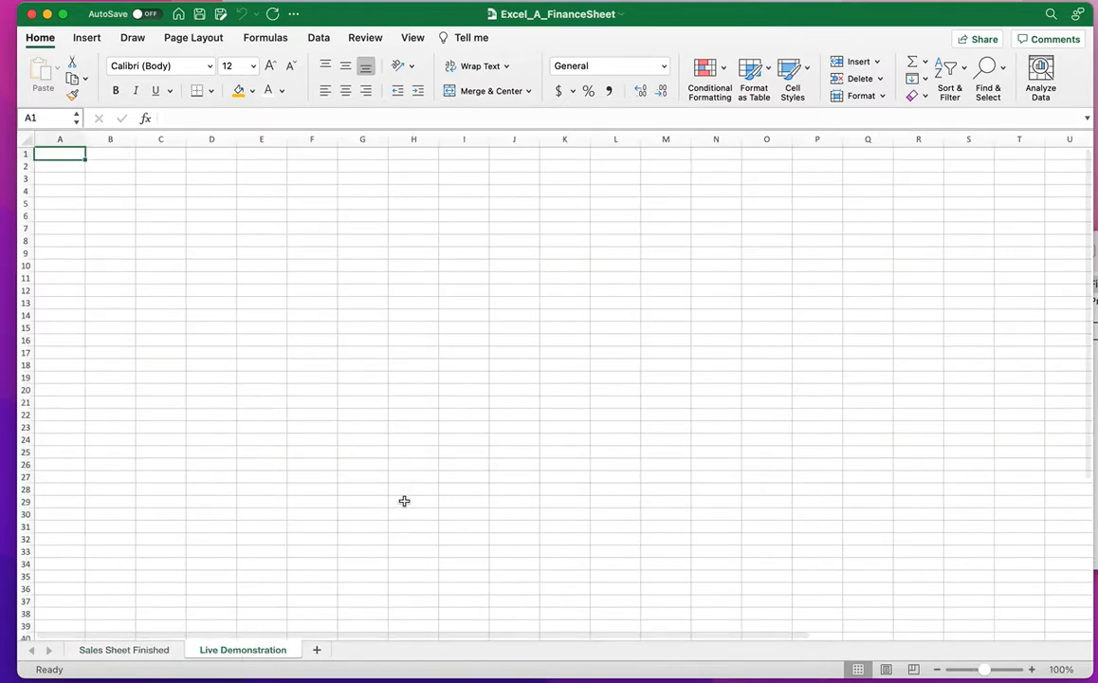
double_click(225, 653)
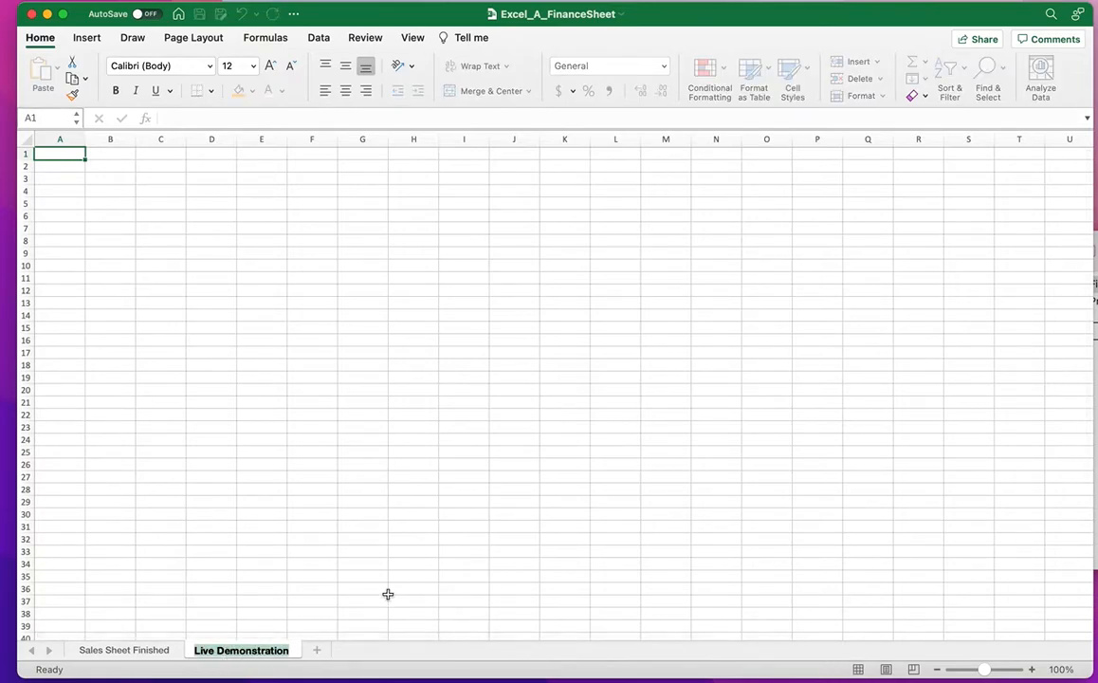
text(DMonticchio)
key(Return)
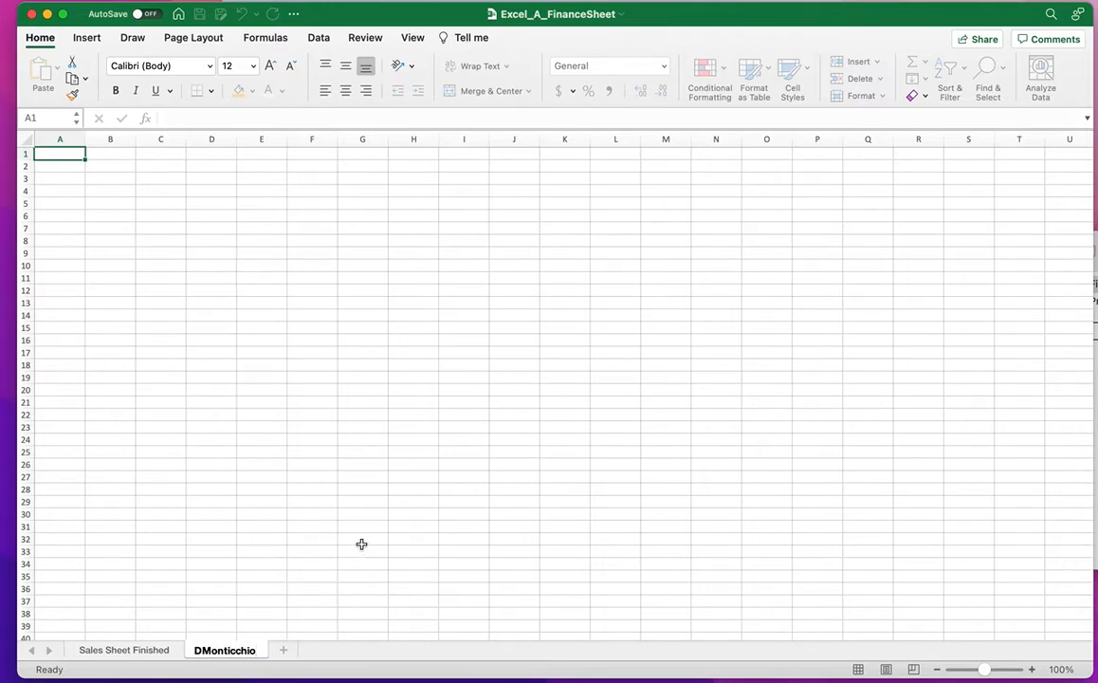
click(362, 543)
Set the renamed sheet's zoom to 200%.
click(142, 644)
scroll(331, 446, up, 1)
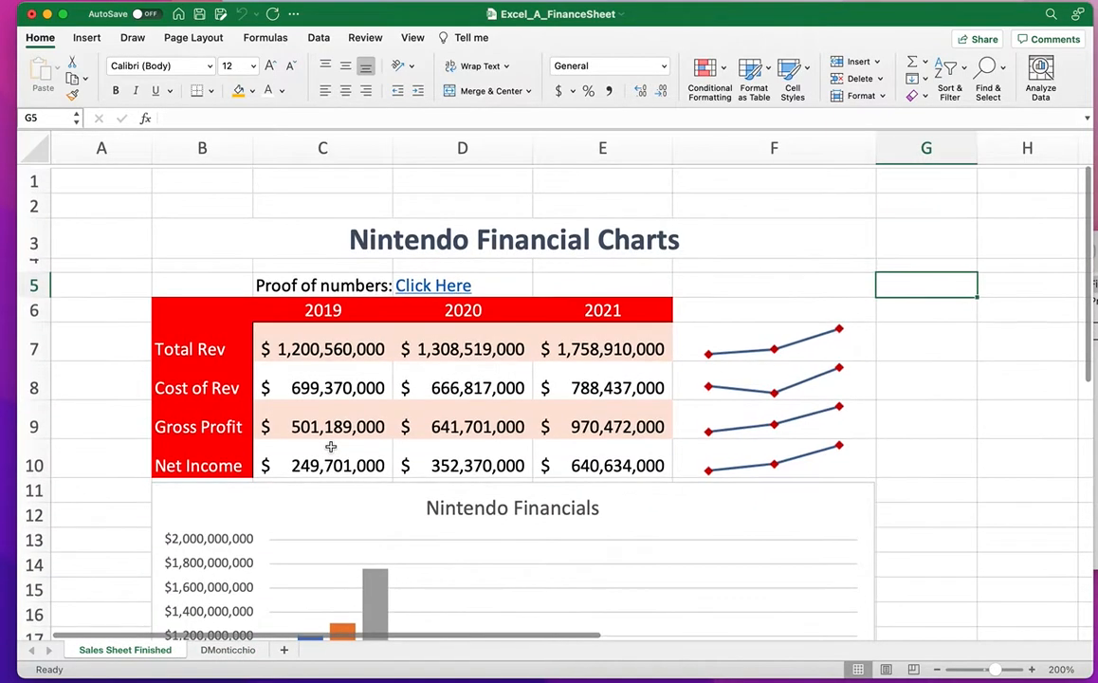
scroll(331, 446, down, 1)
click(227, 649)
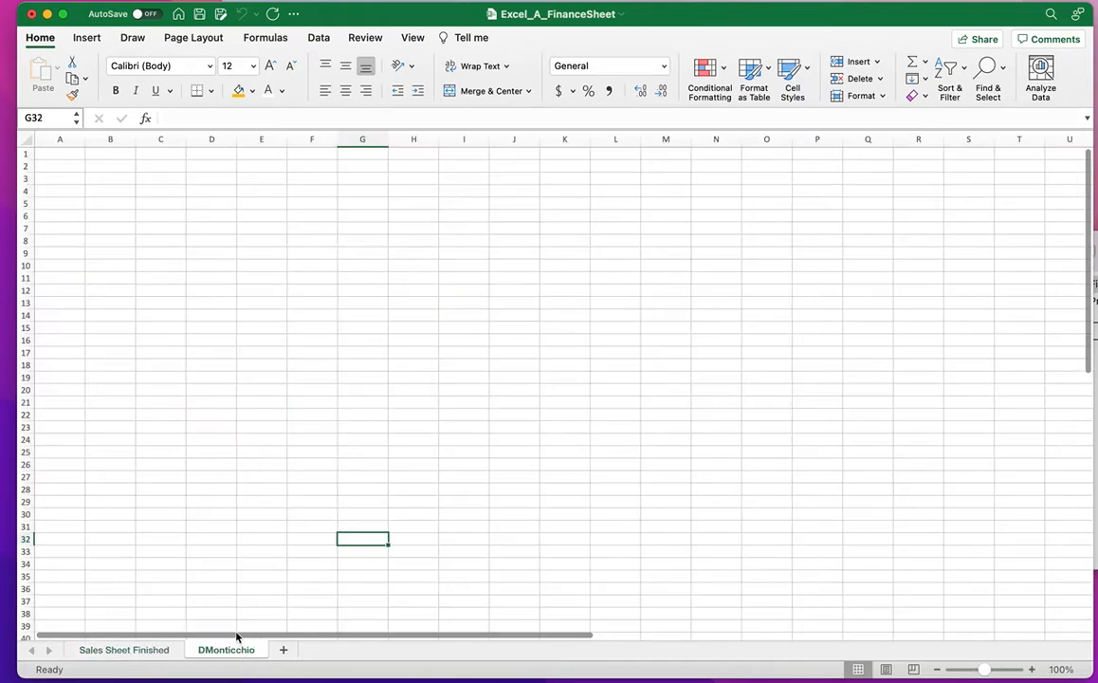
click(1032, 669)
click(1060, 669)
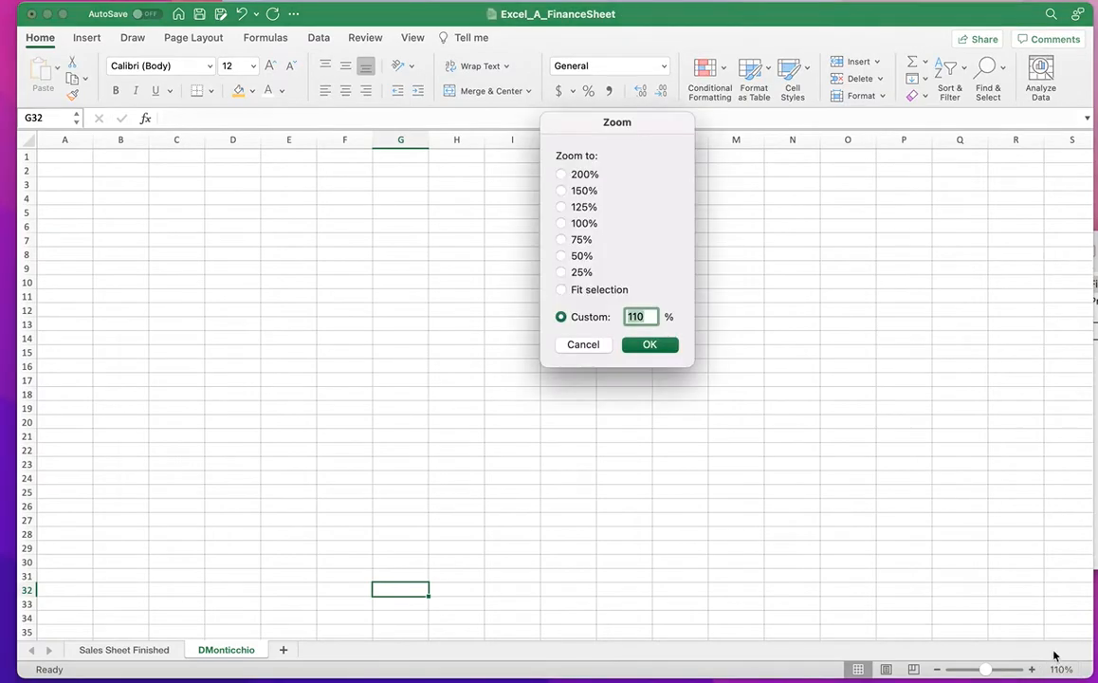
click(562, 176)
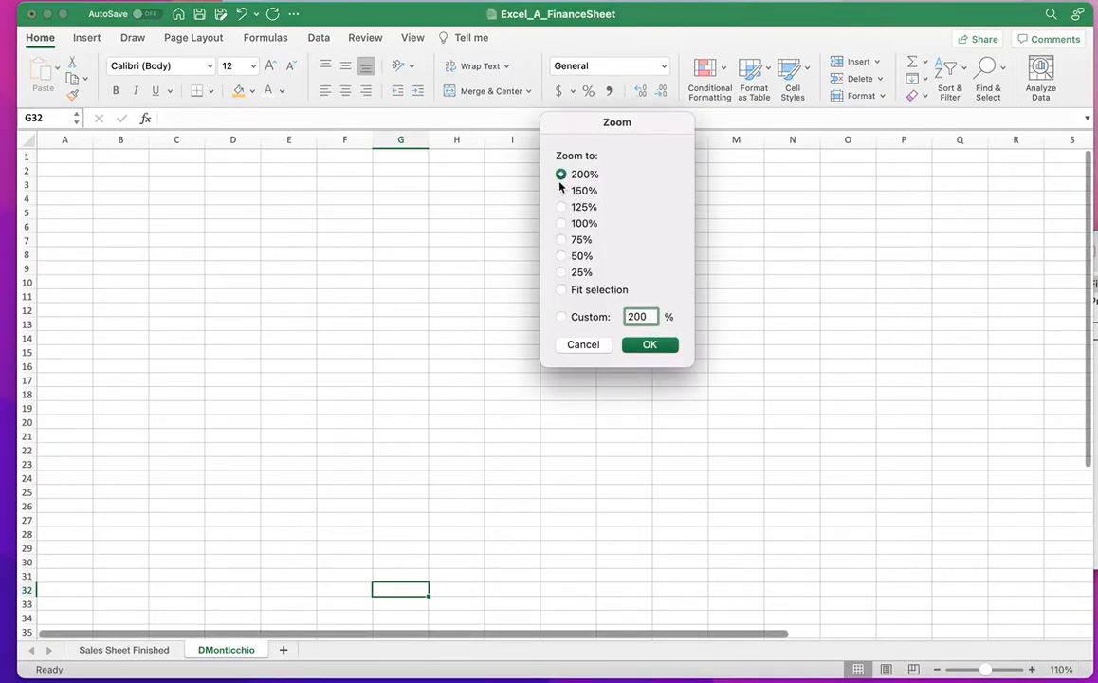
click(655, 343)
scroll(199, 238, up, 5)
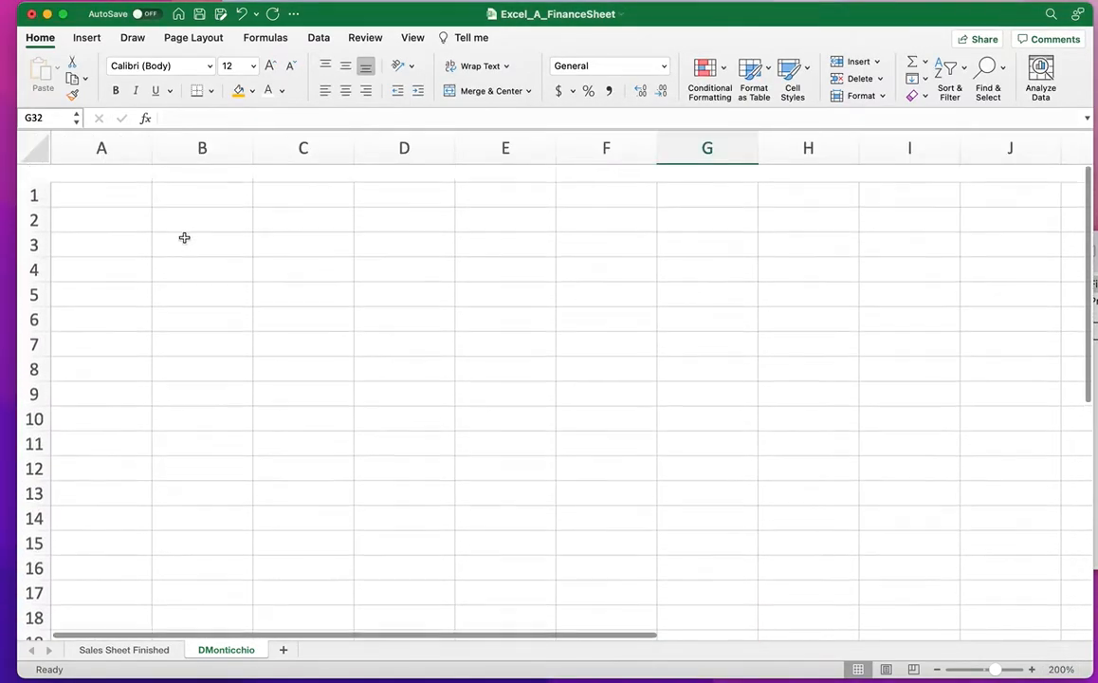
Enter the author's full name in B1 and the date 4/30/22 in B2.
double_click(169, 181)
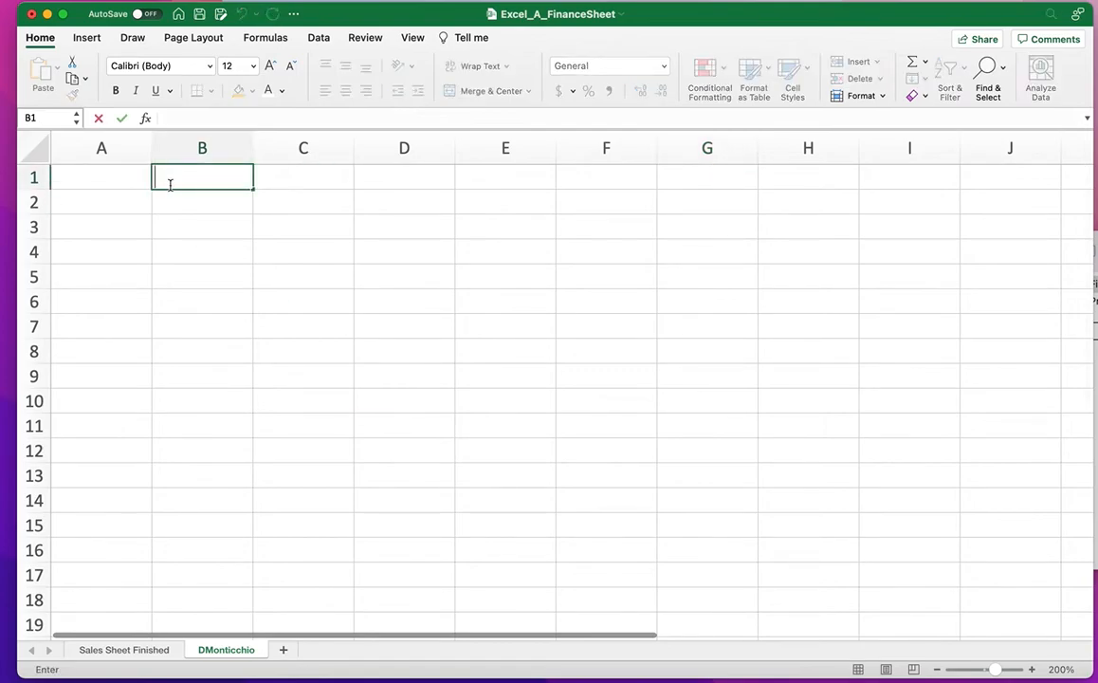
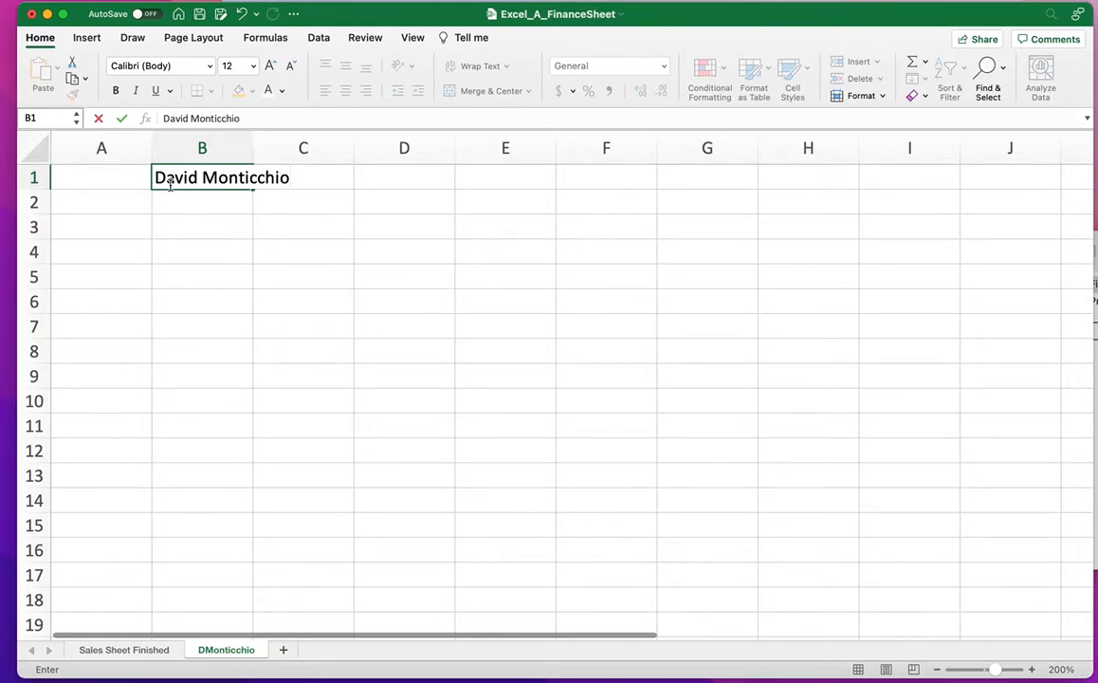
key(Return)
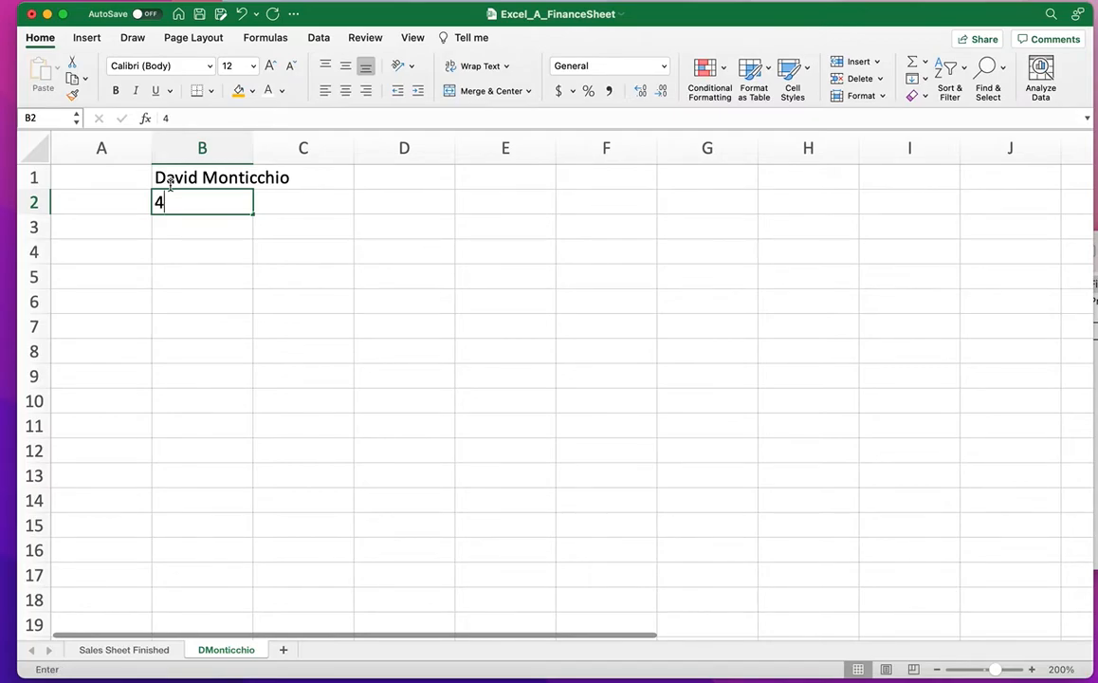
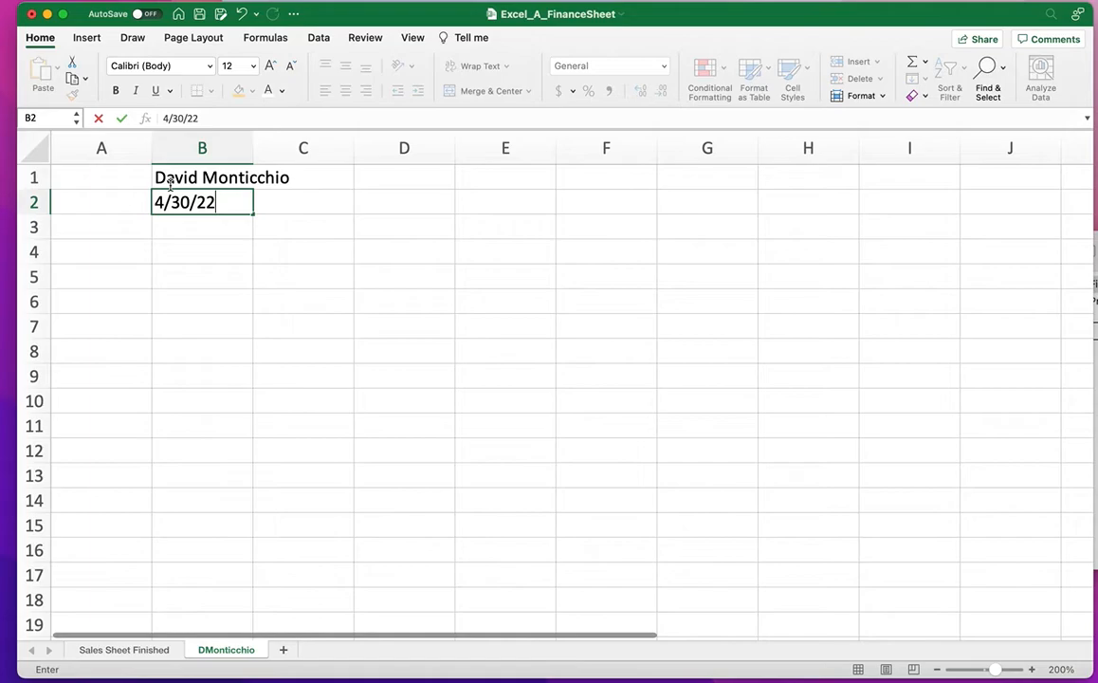
click(246, 251)
scroll(259, 169, down, 1)
scroll(277, 253, up, 1)
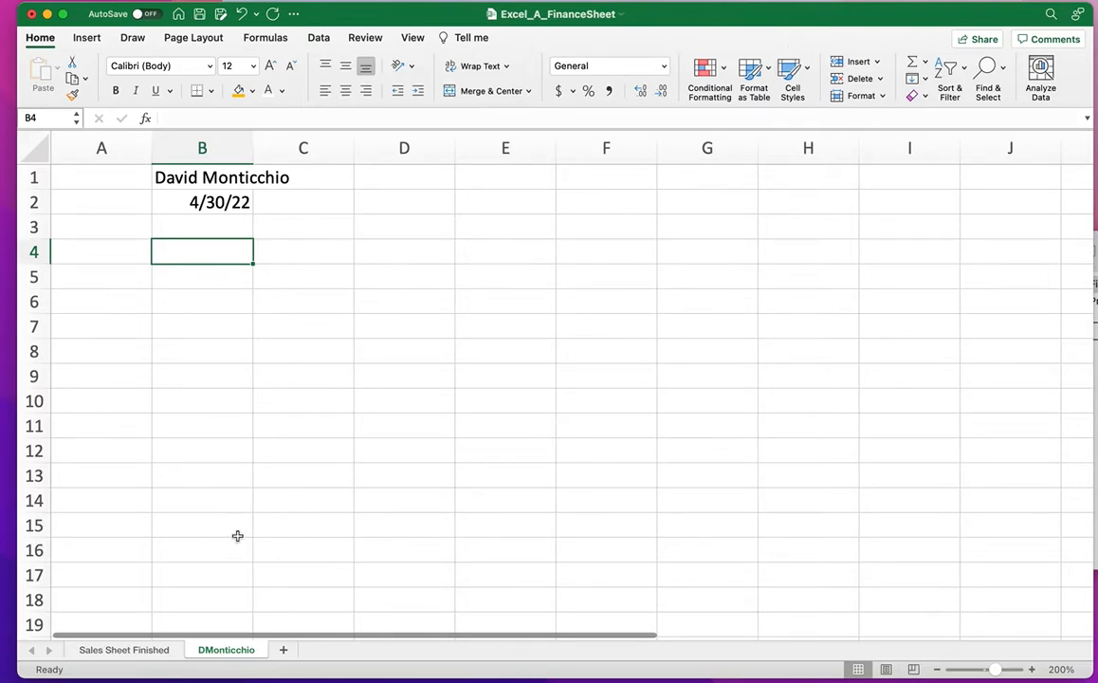
click(155, 650)
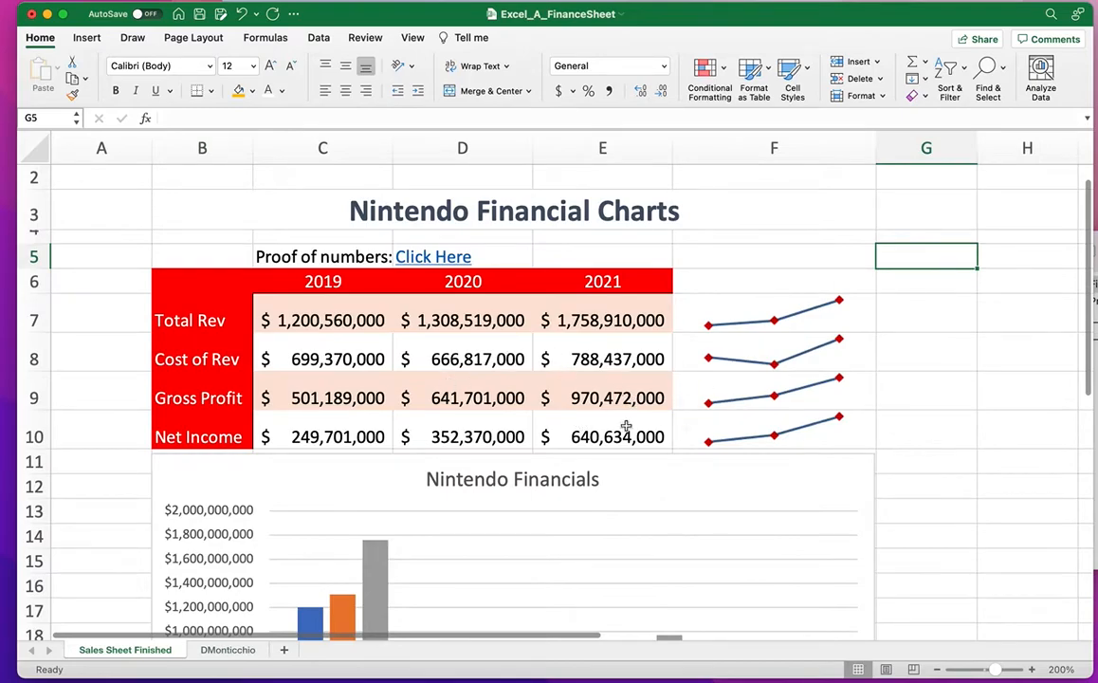
click(229, 650)
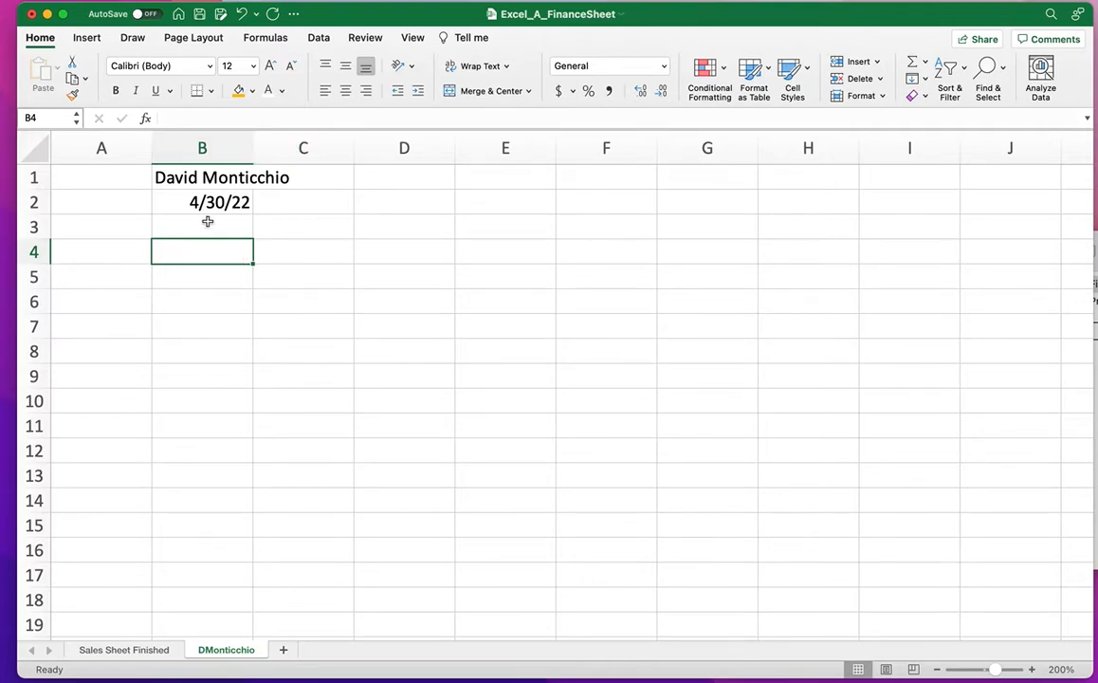
Type 'Nintendo Financial Charts' in B4 and merge and center it across B4:G4.
double_click(198, 250)
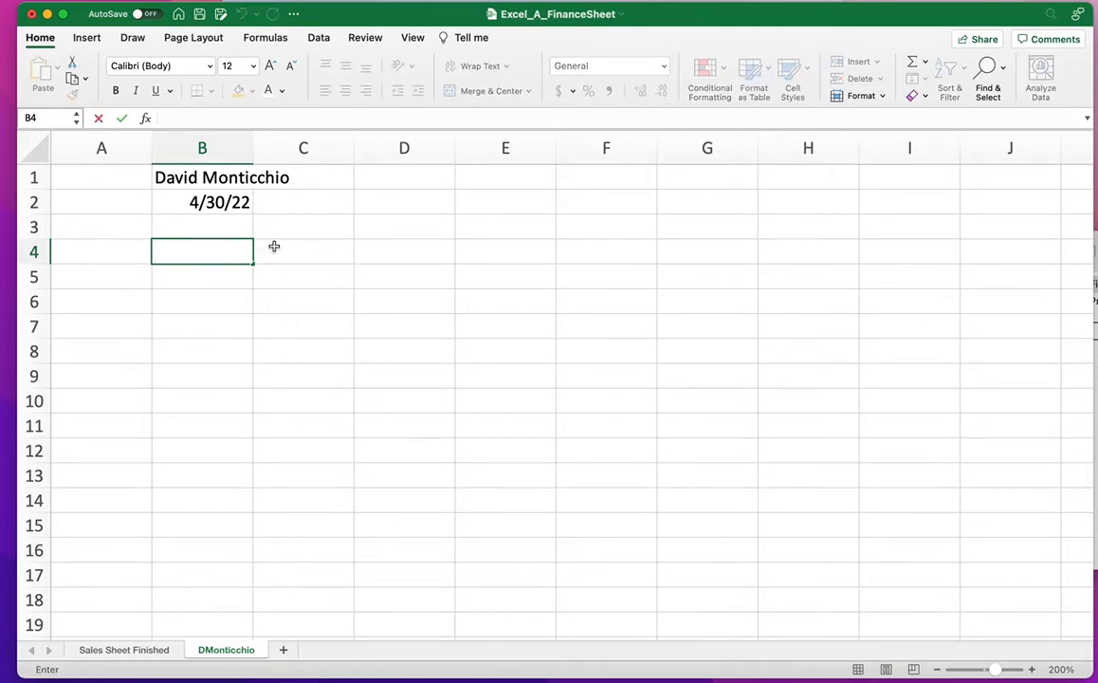
text(Nintendo Financial Charts)
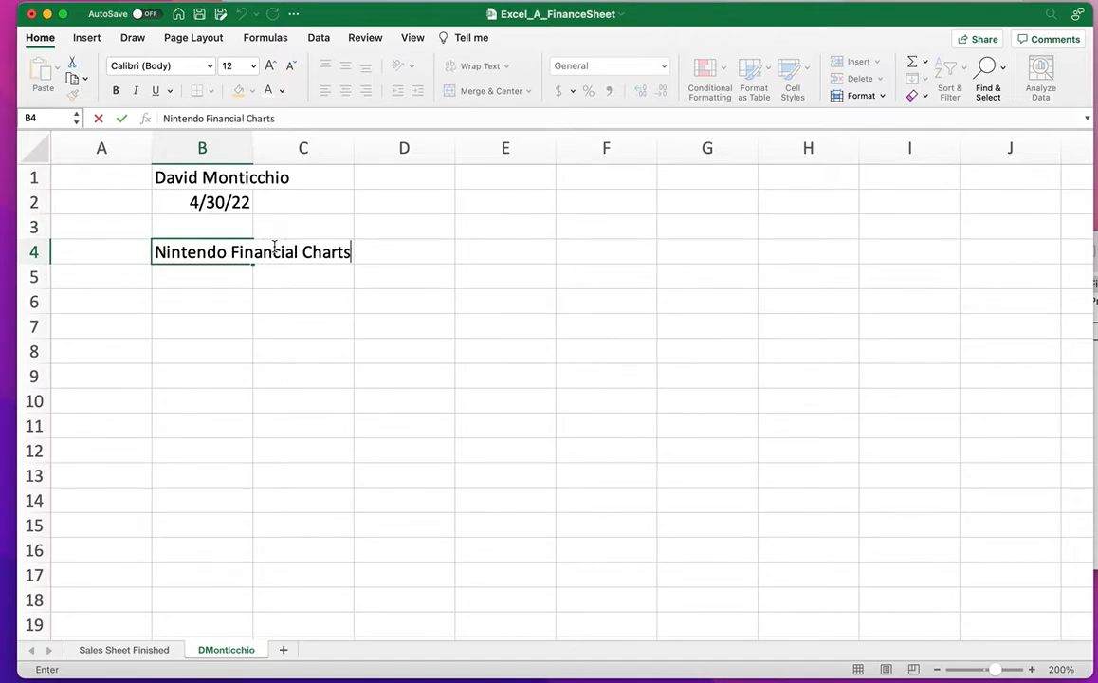
click(330, 378)
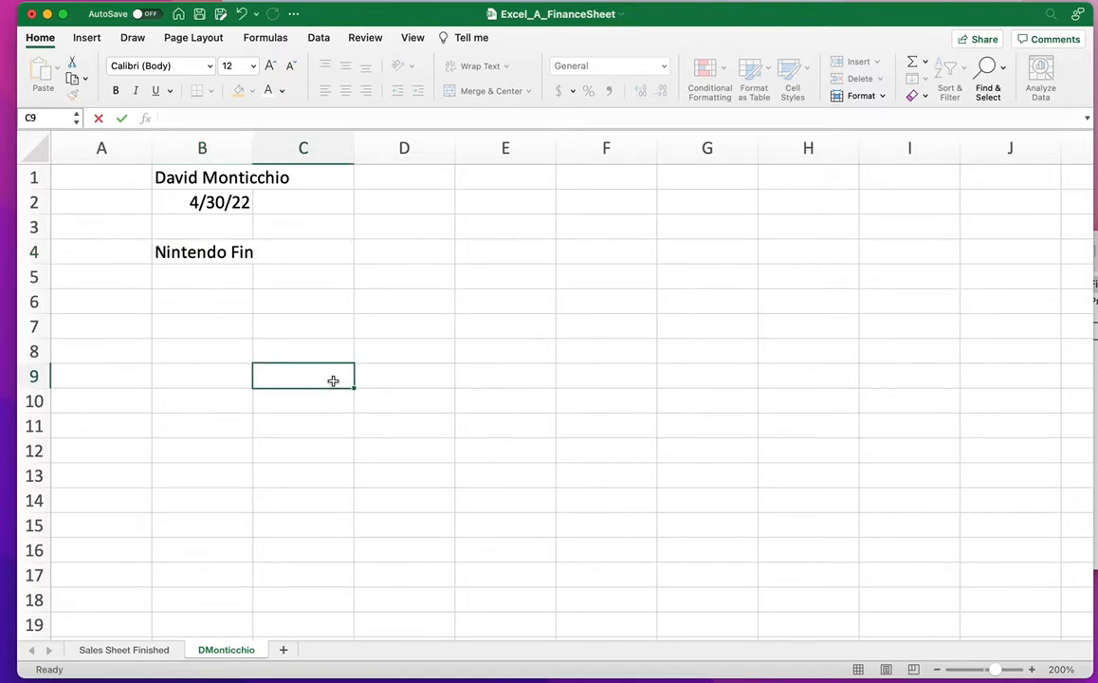
drag(191, 254, 695, 254)
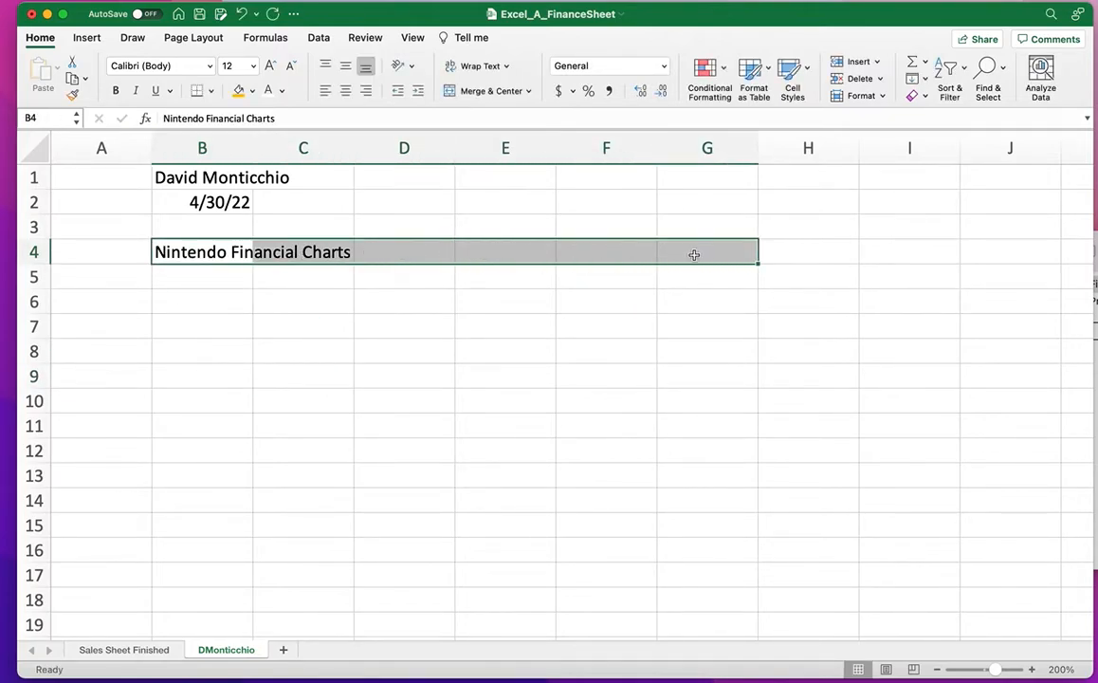
click(483, 91)
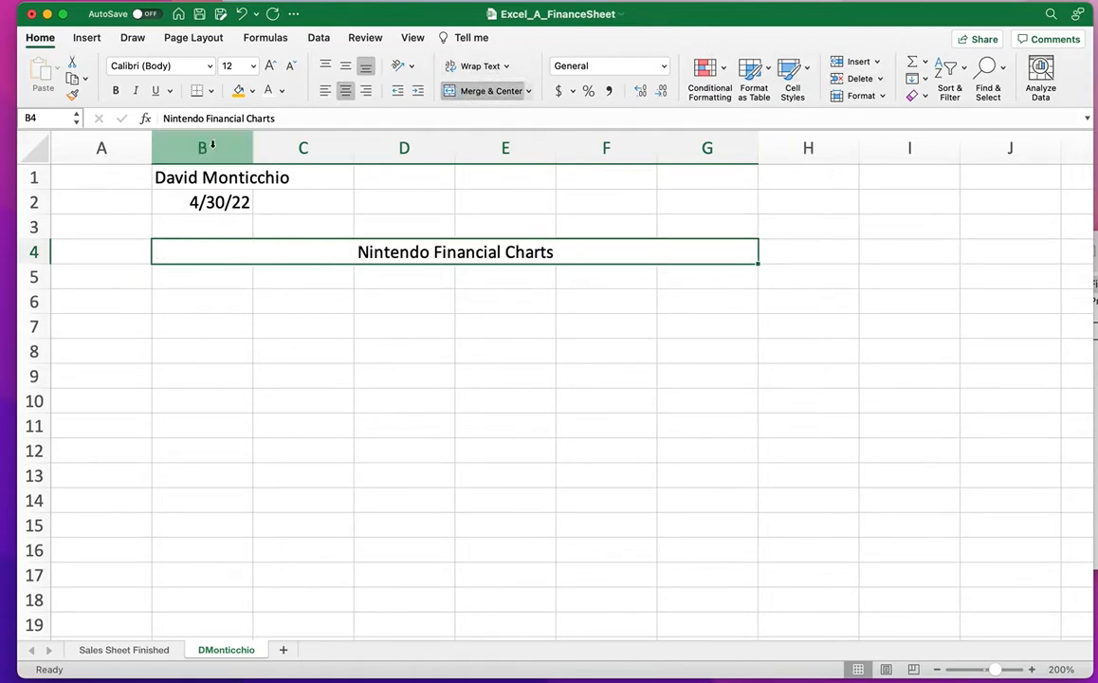
Make the title 22-pt bold.
click(270, 65)
click(271, 66)
click(270, 66)
click(270, 66)
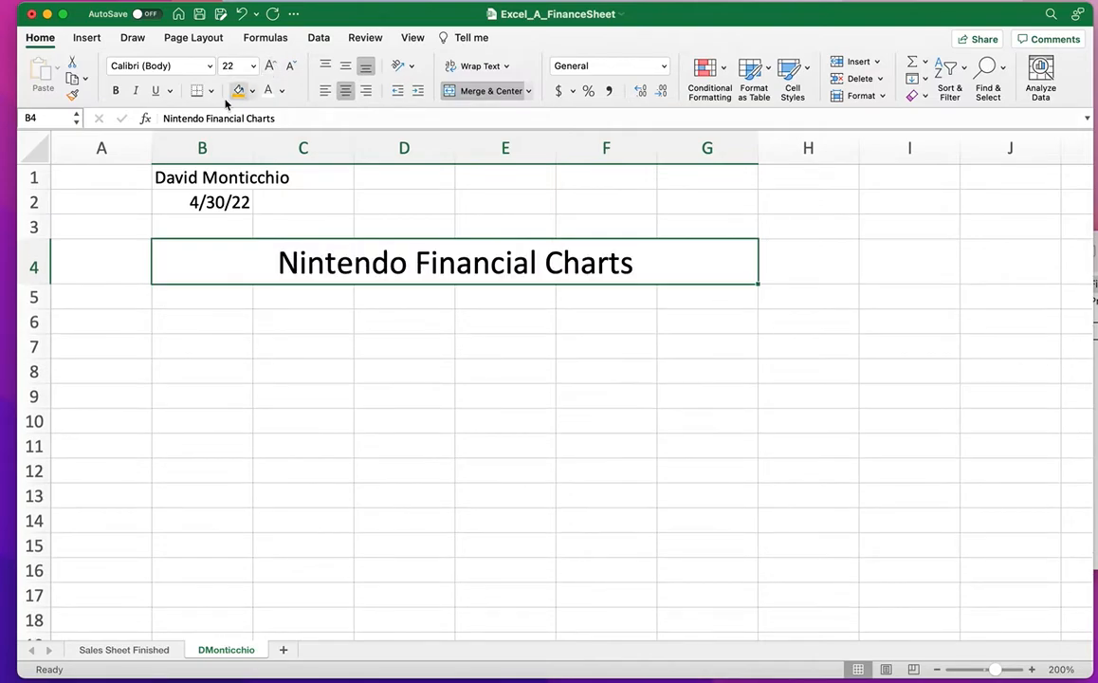
click(115, 90)
Set the title to No Fill with blue font color.
click(252, 91)
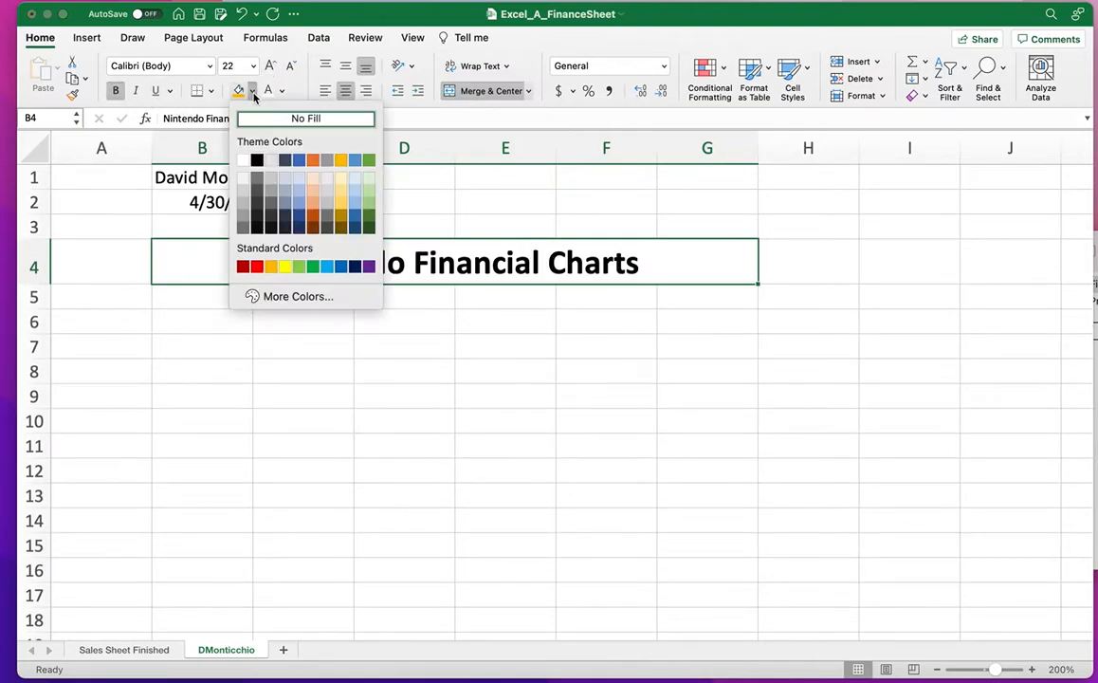
click(357, 218)
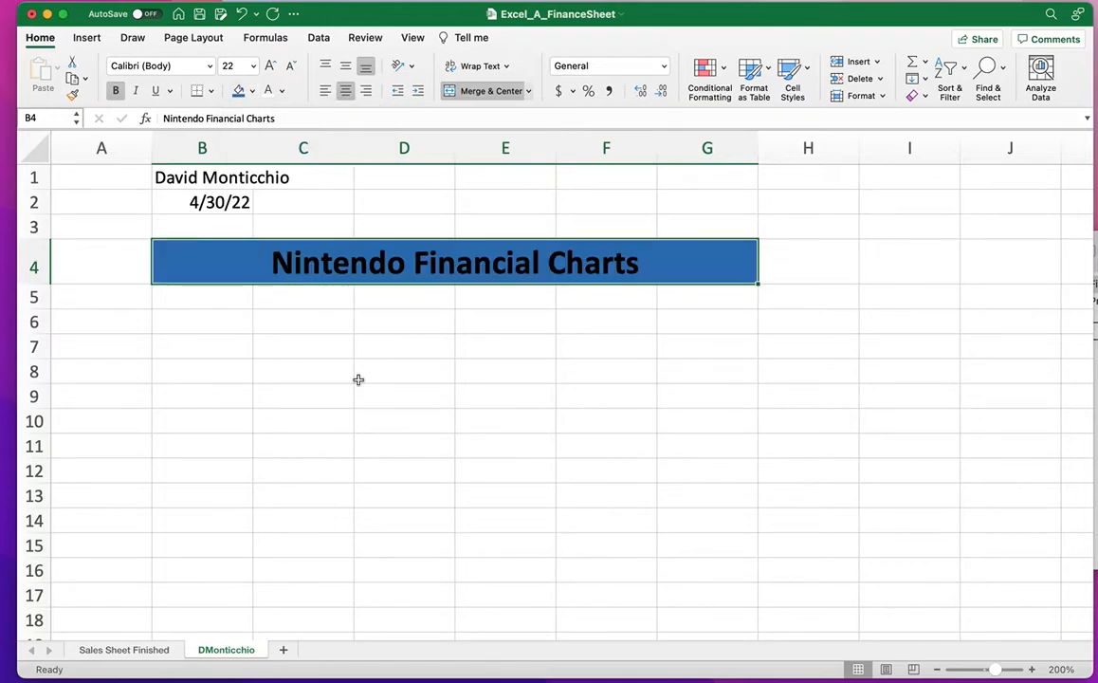
click(252, 91)
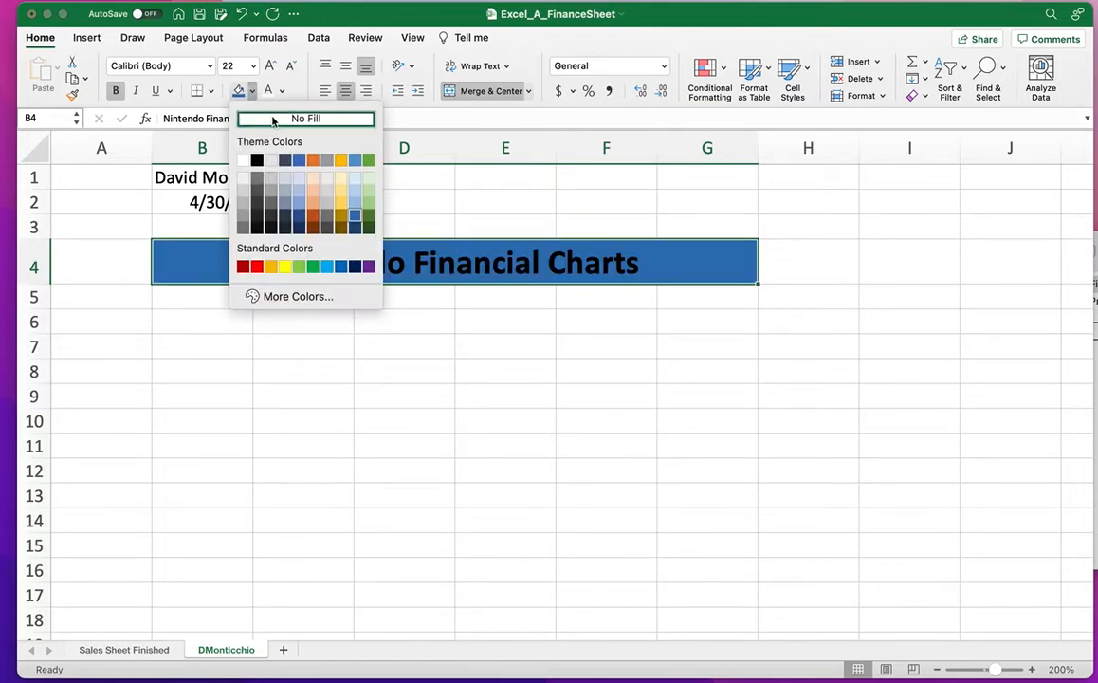
click(270, 116)
click(282, 92)
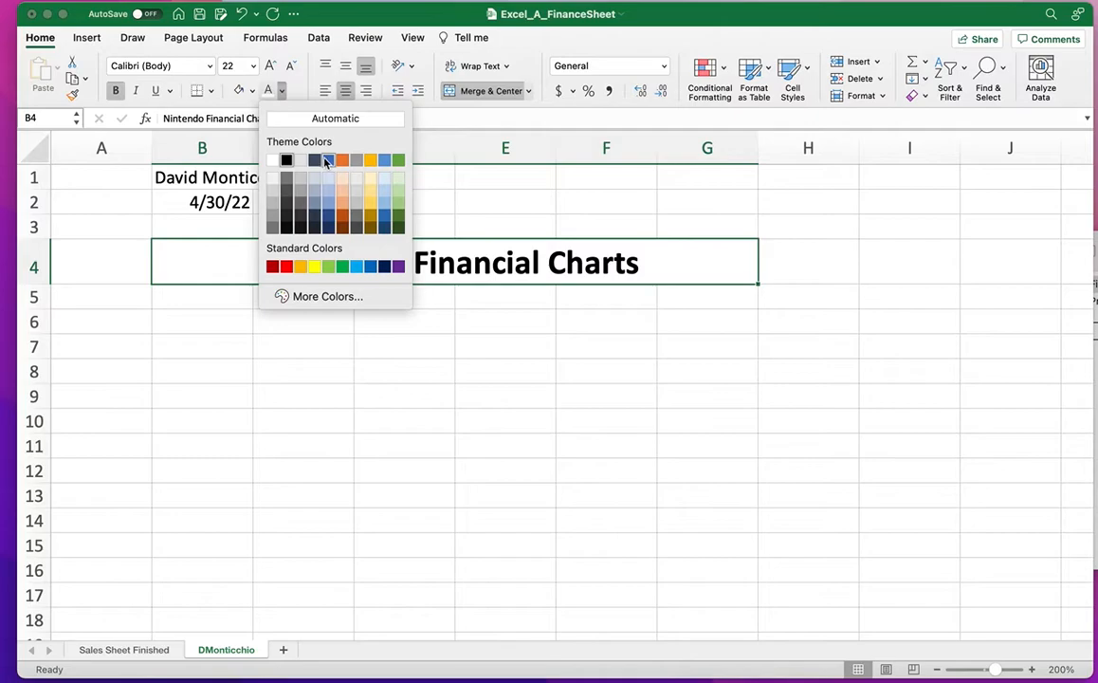
click(328, 161)
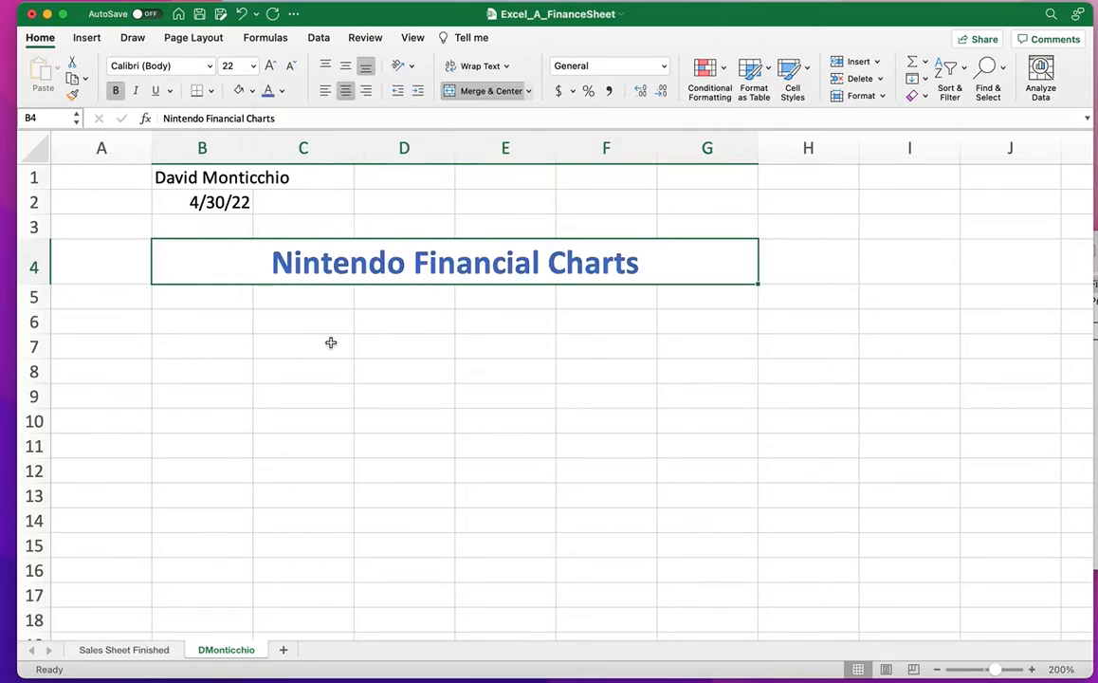
click(314, 340)
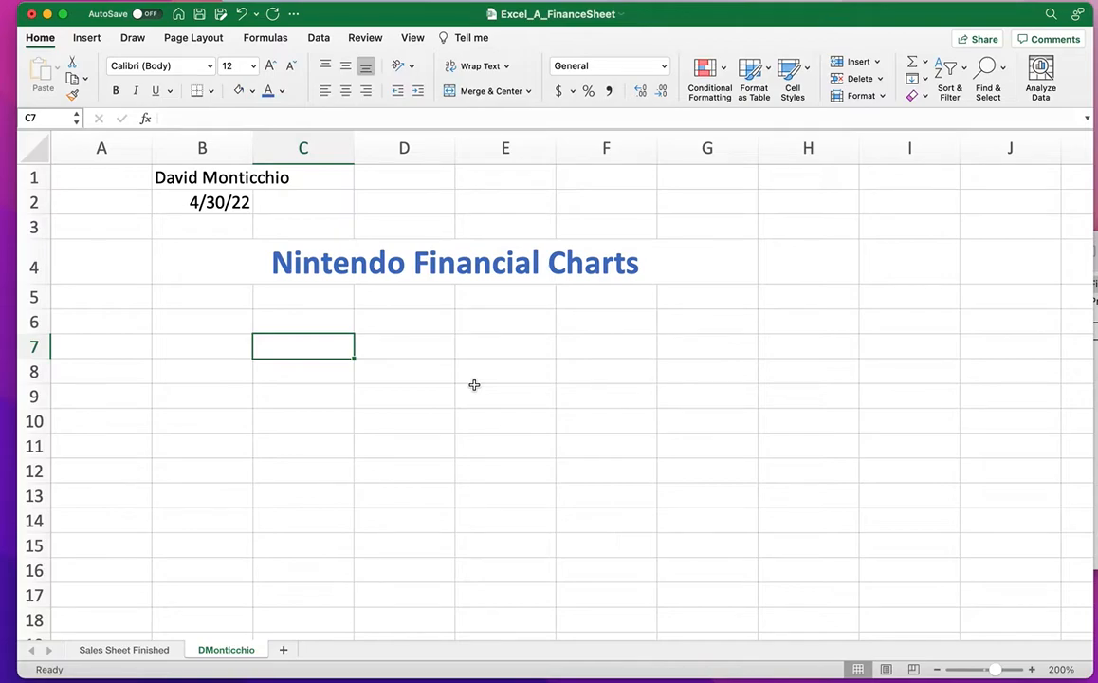
Enter the label 'Proof:' in cell C5.
click(332, 299)
text(Proof:)
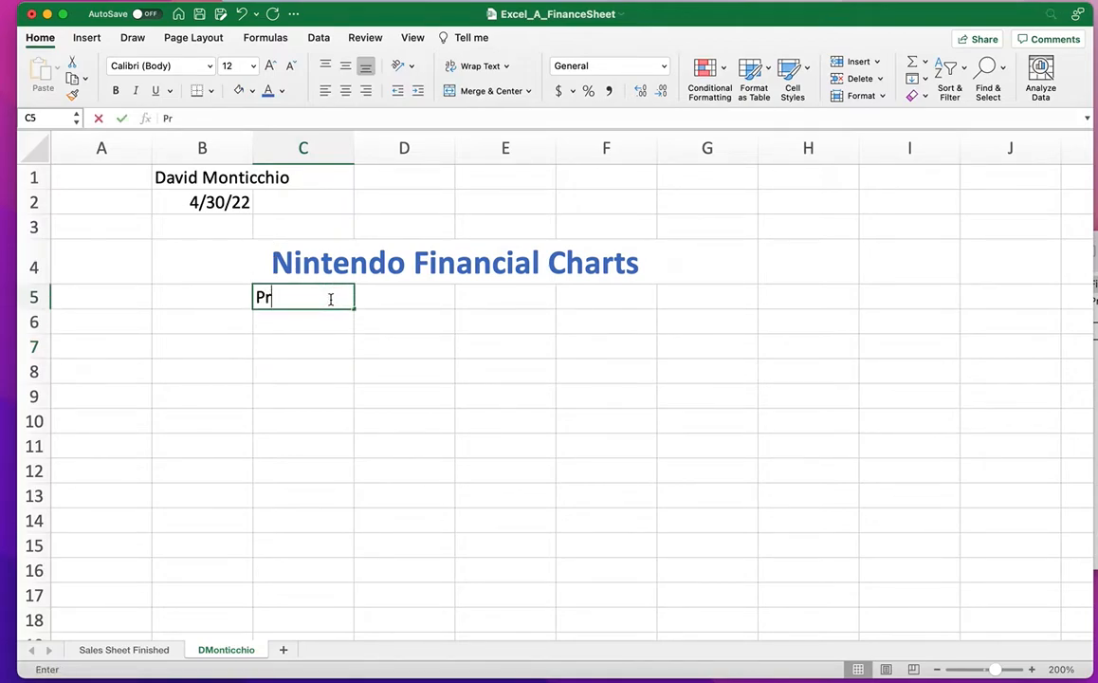
click(379, 301)
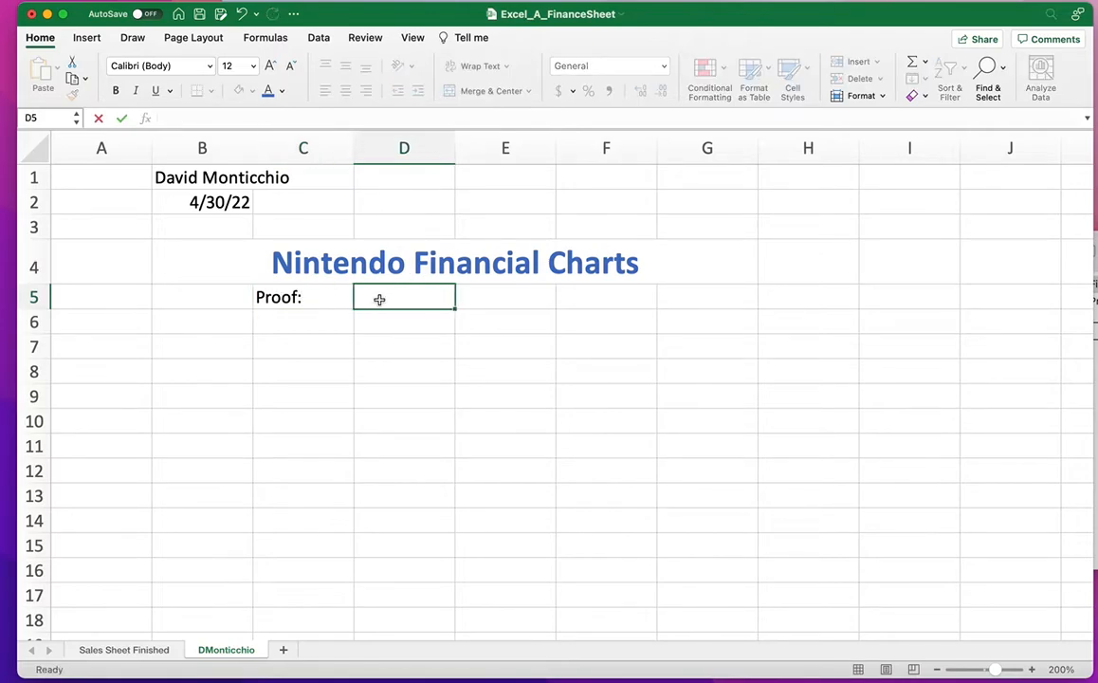
click(336, 298)
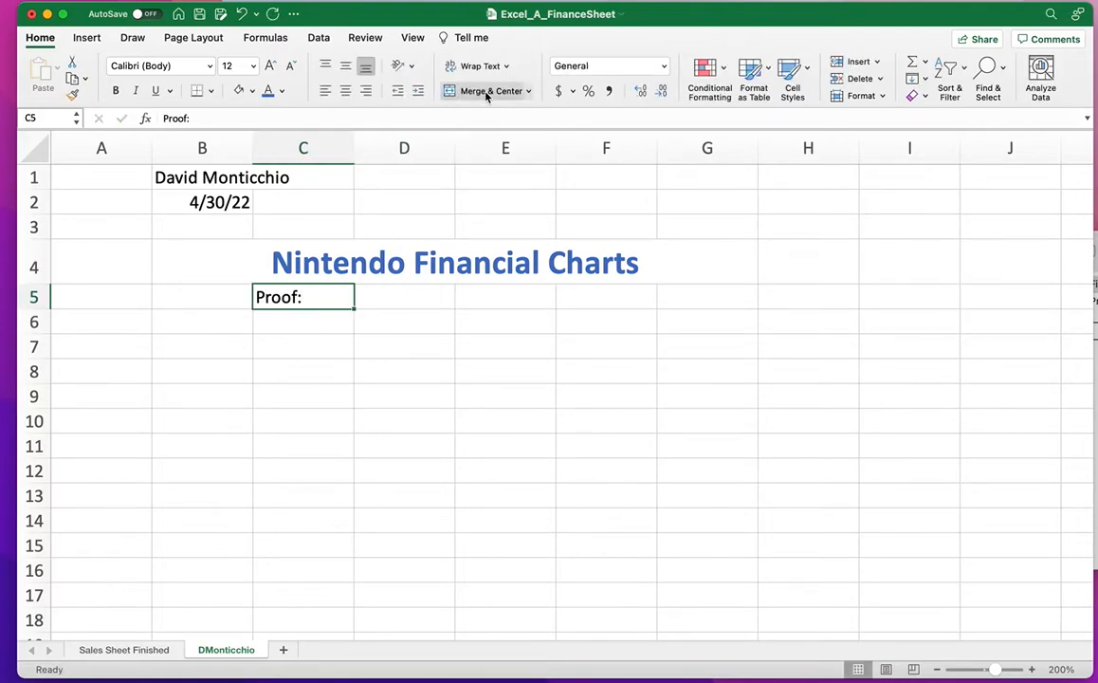
click(159, 652)
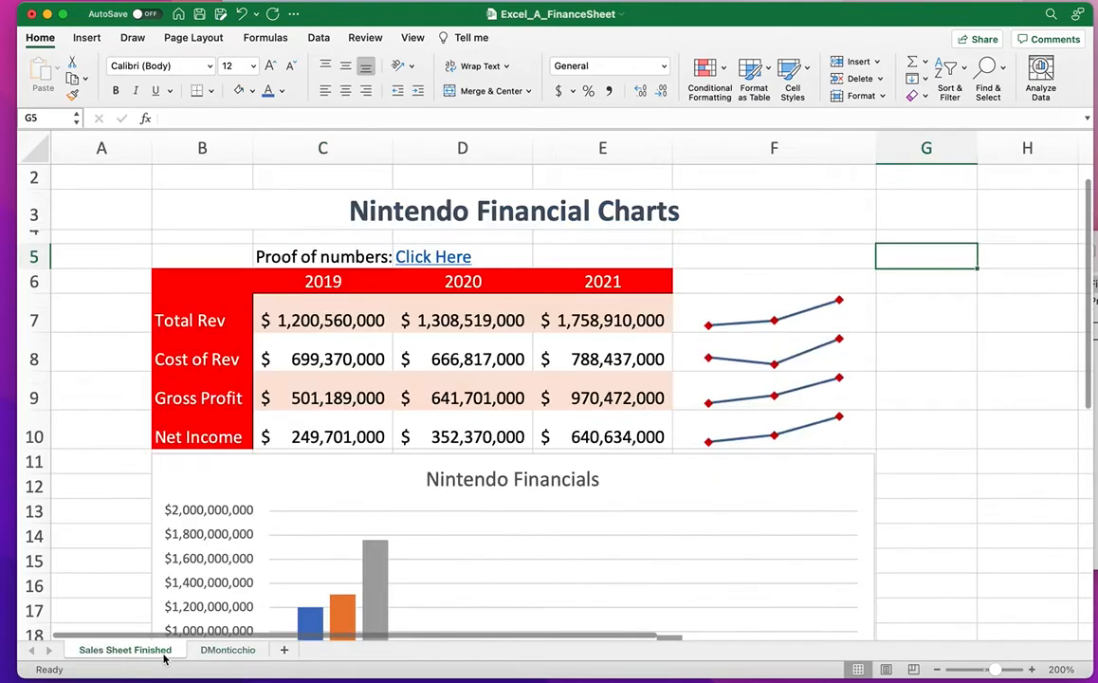
click(214, 651)
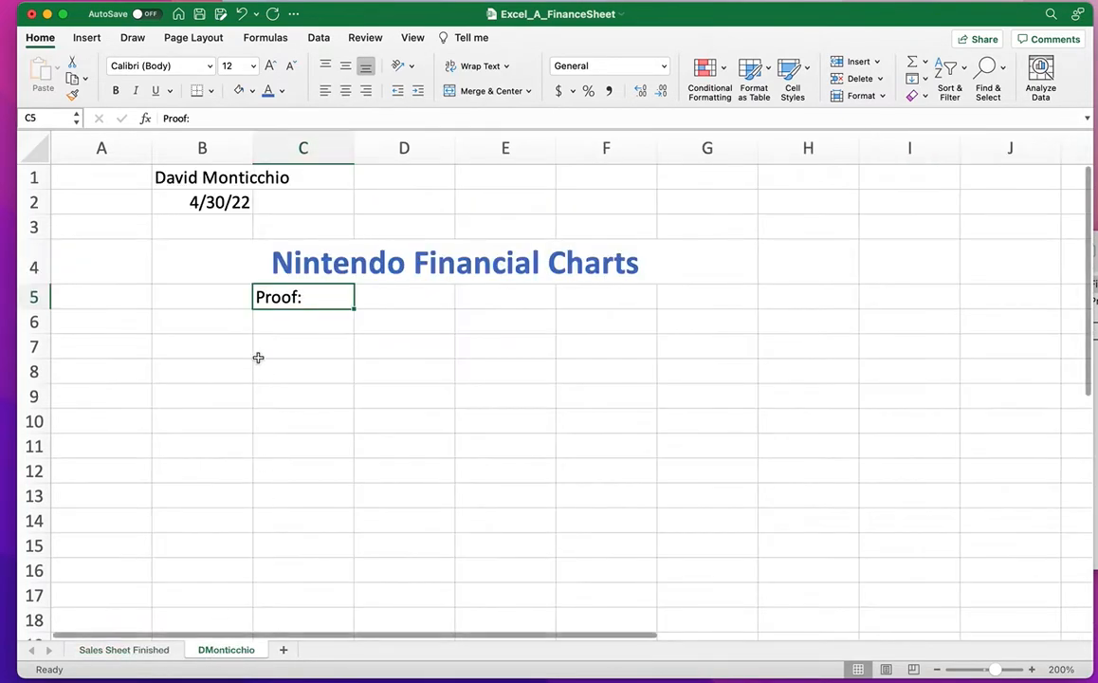
Change C5 to 'Proof of numbers:' and widen column C to fit it.
double_click(300, 298)
text(of numbe)
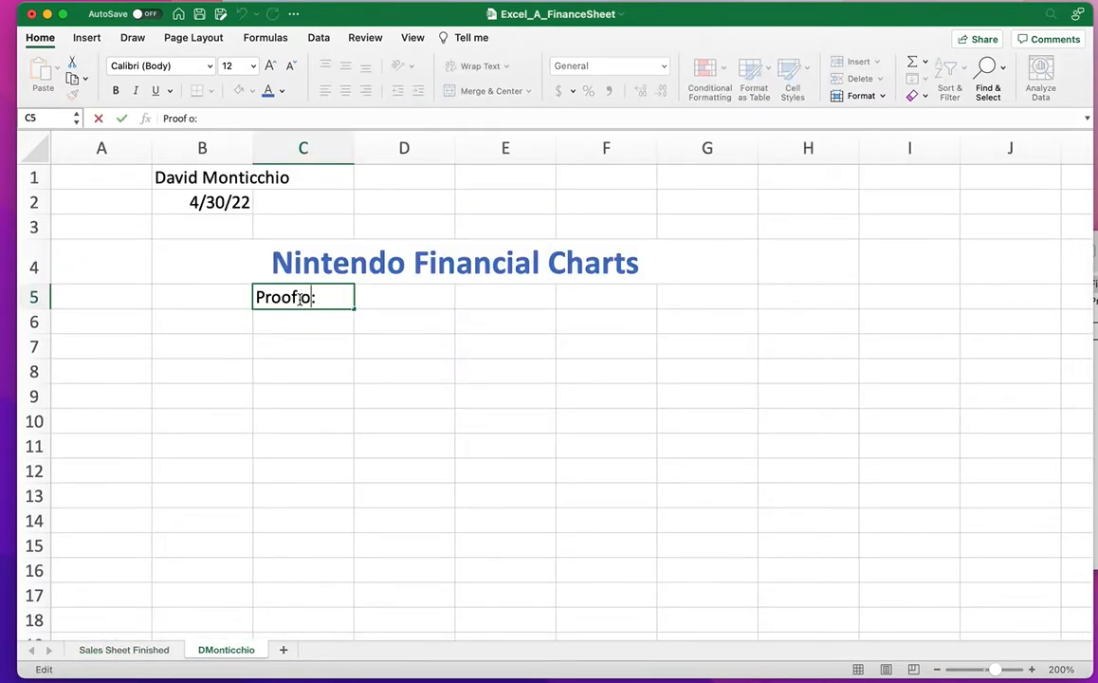
text(rs)
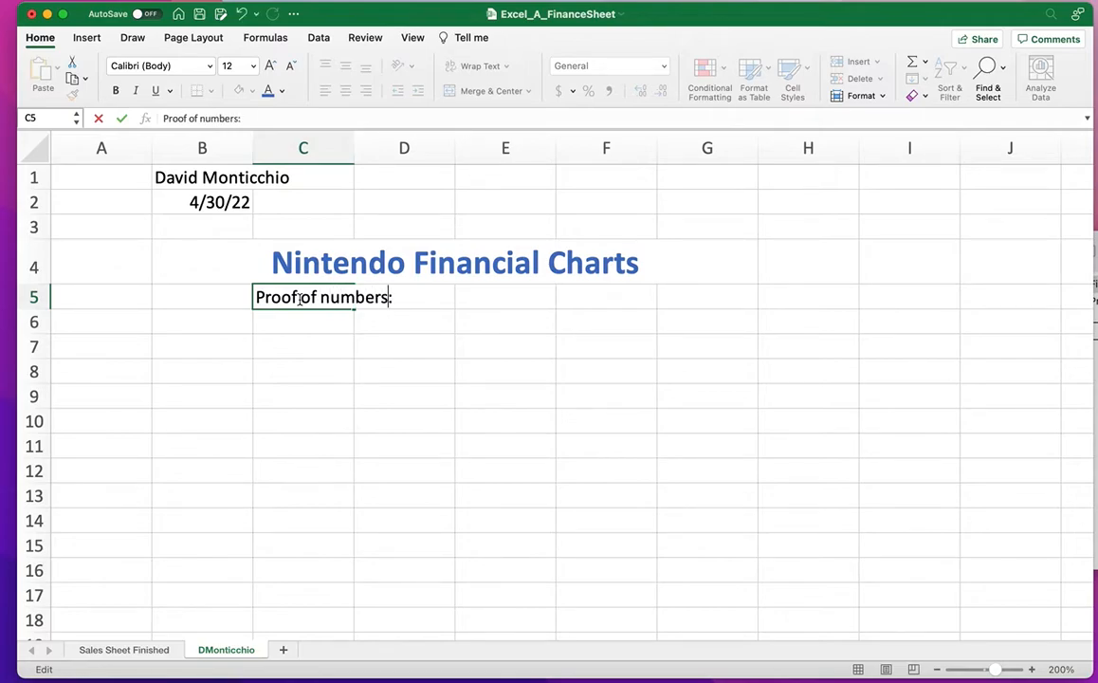
click(399, 353)
drag(355, 157, 380, 184)
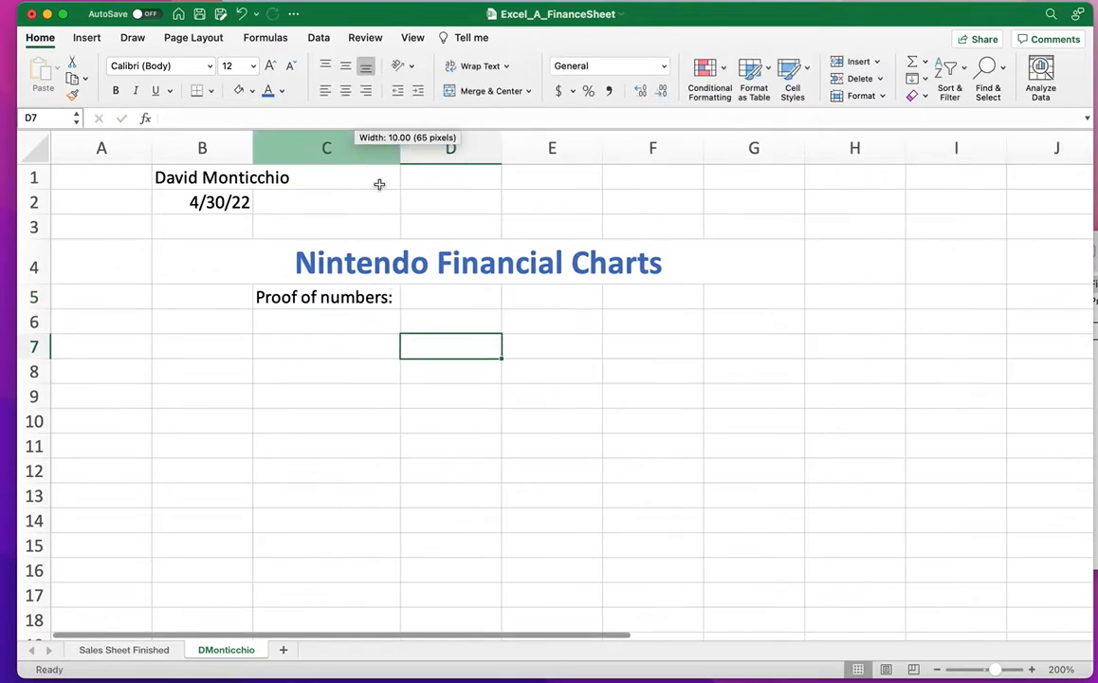
click(443, 299)
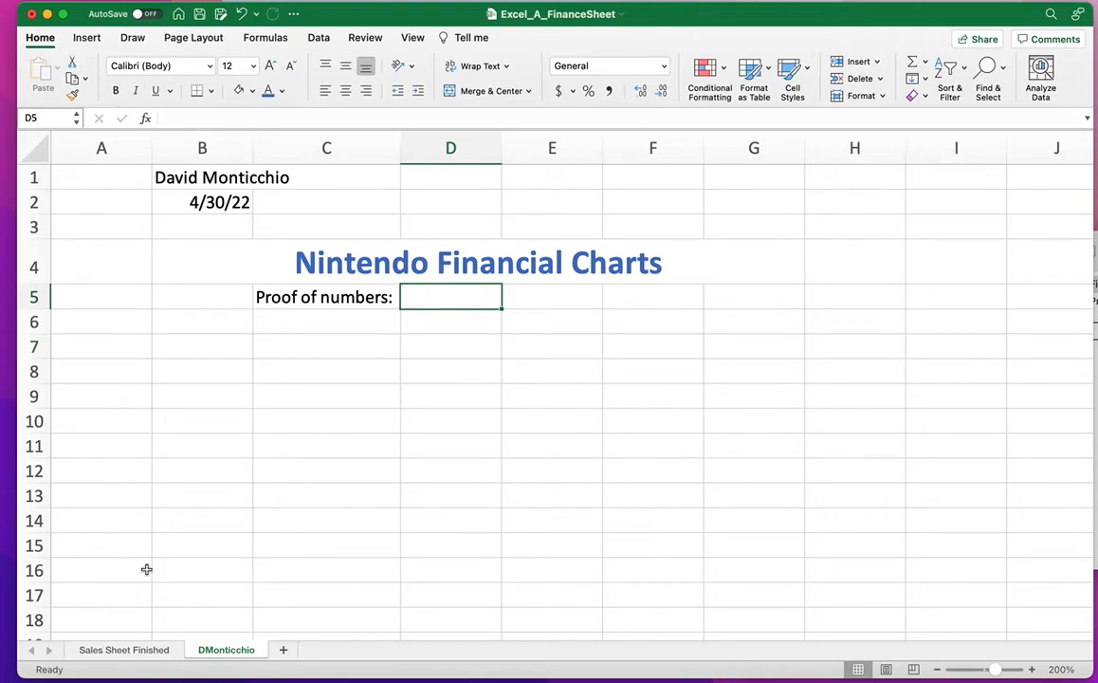
click(156, 651)
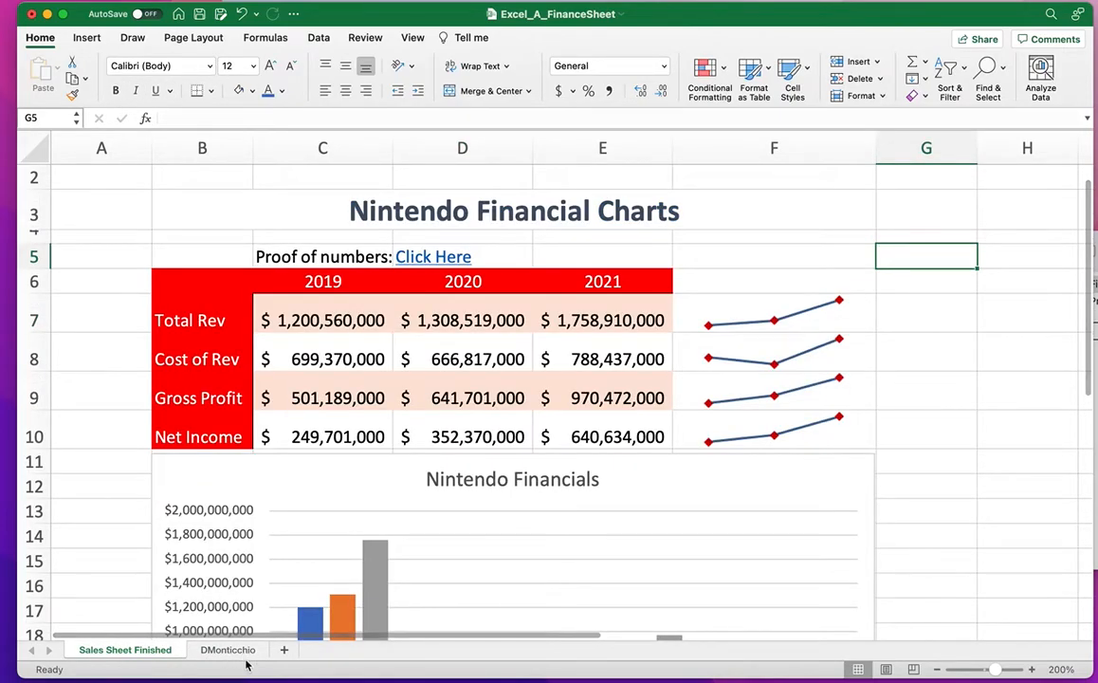
click(241, 655)
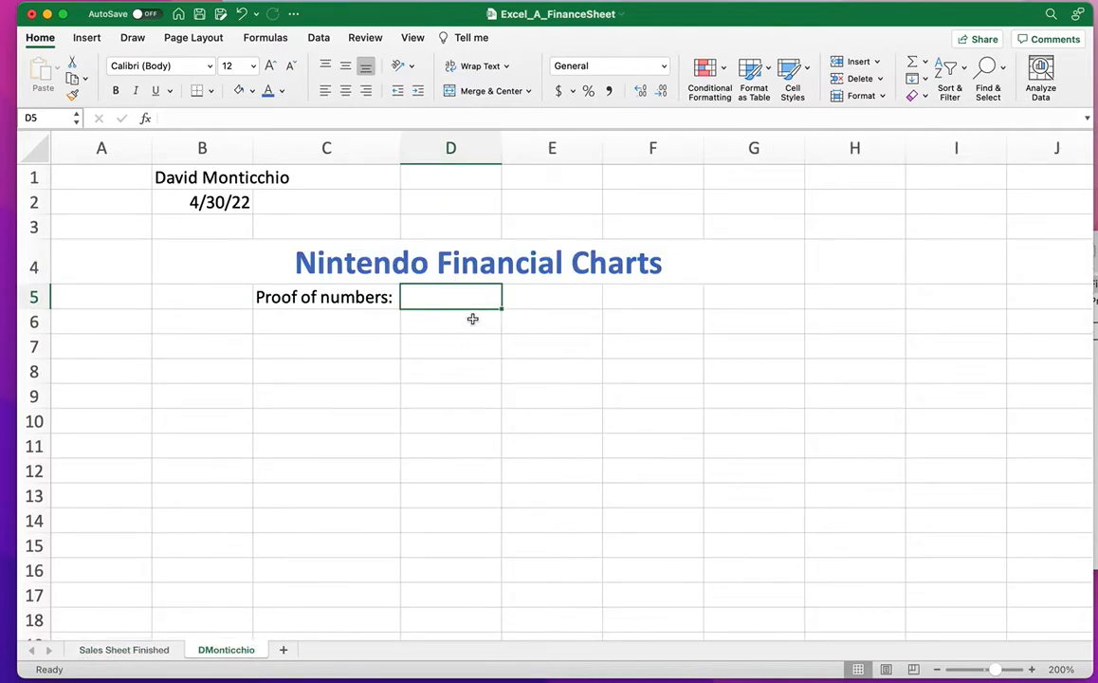
Search 'yahoo finance' in Safari and open the Yahoo Finance site.
click(1091, 679)
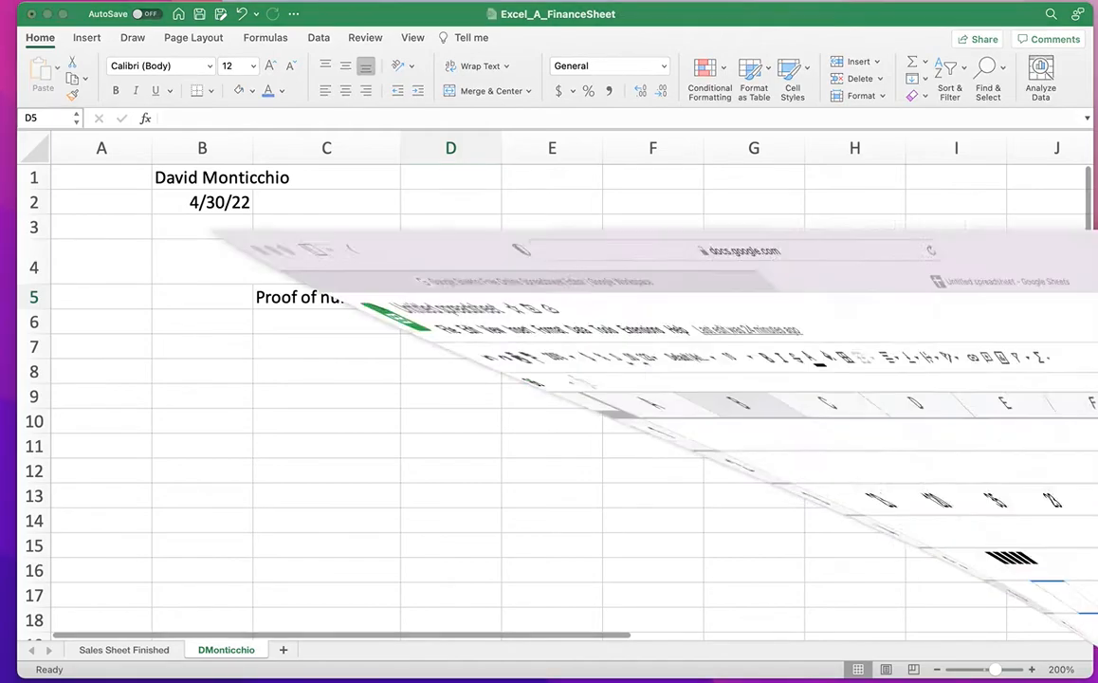
click(490, 130)
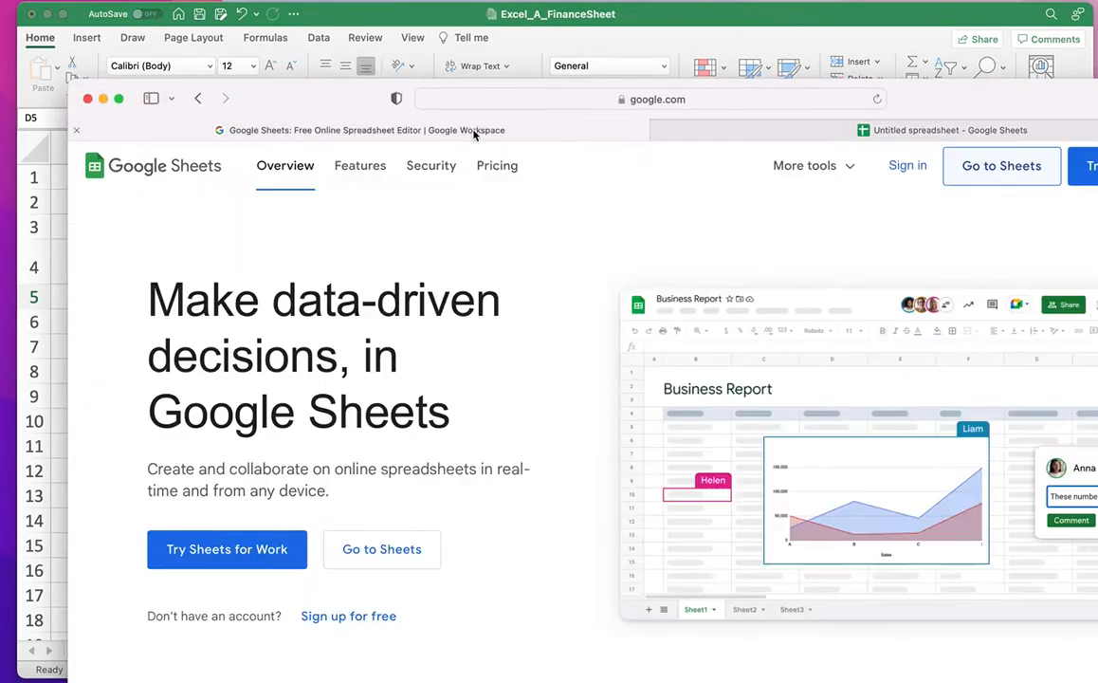
click(671, 100)
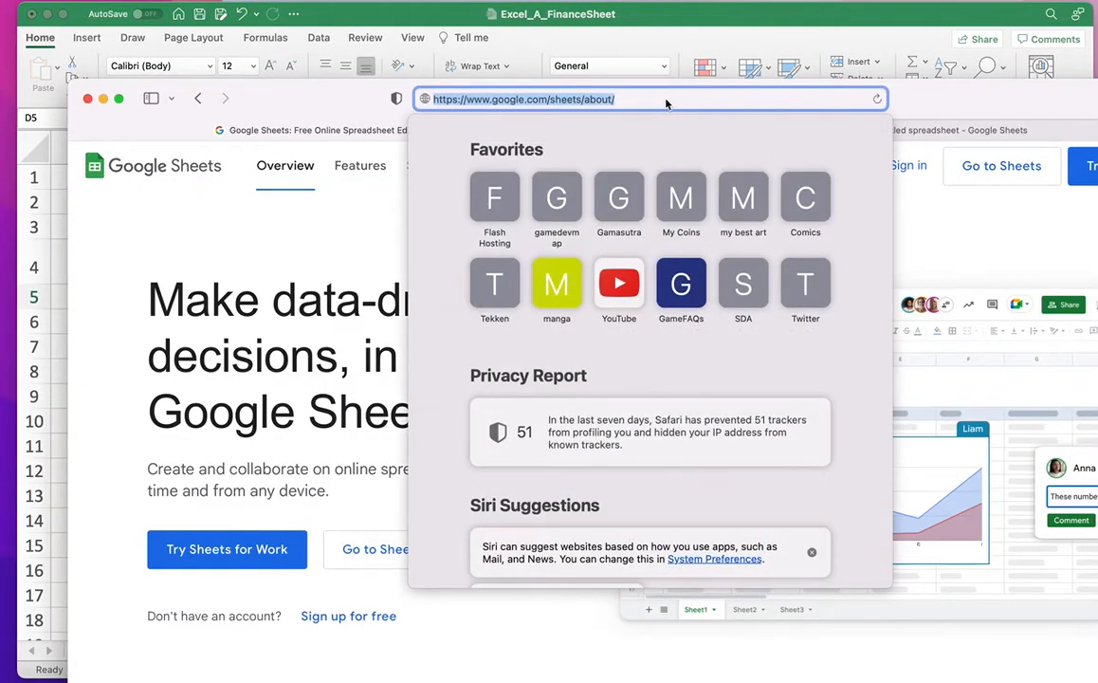
text(yahoo f)
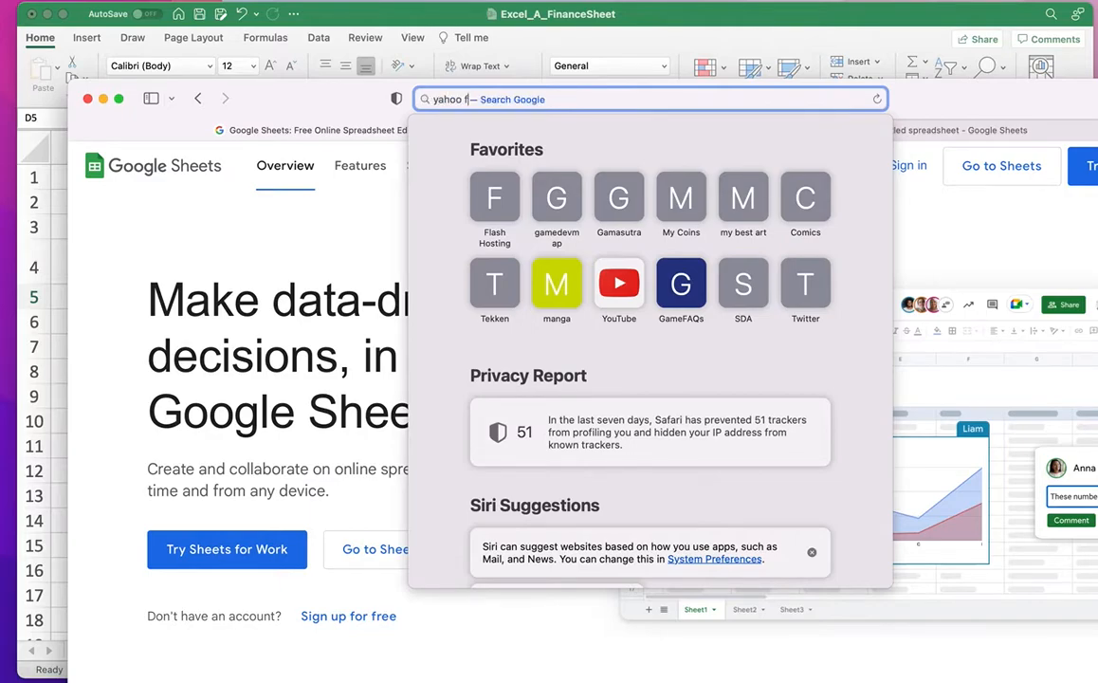
text(inance)
key(Return)
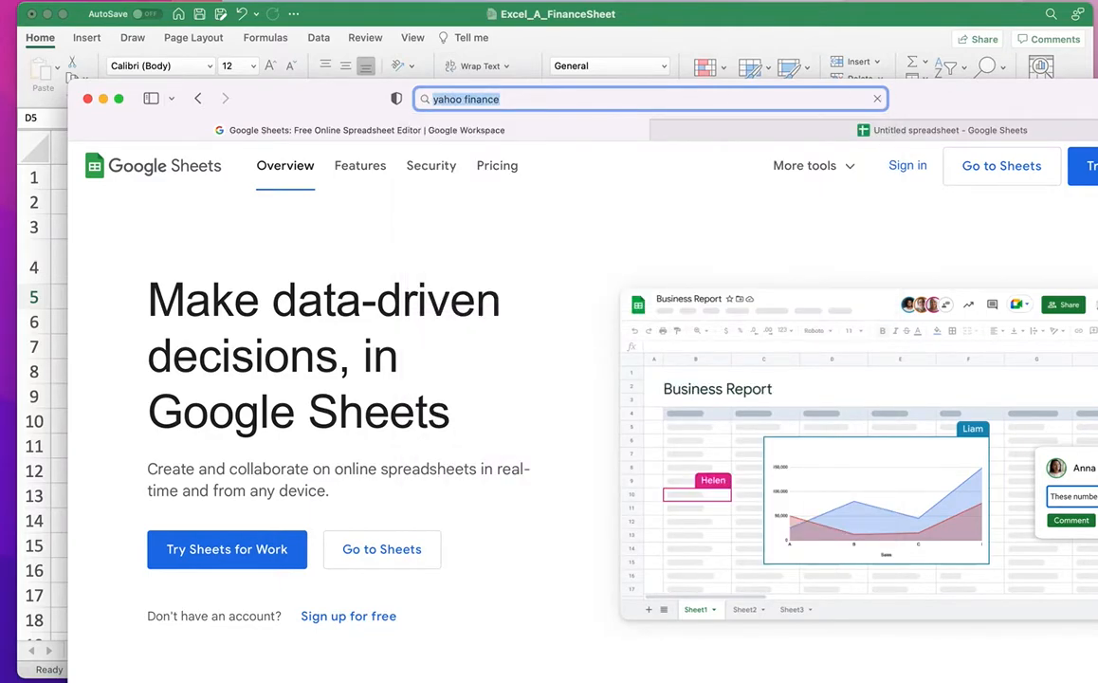
drag(1012, 94, 981, 24)
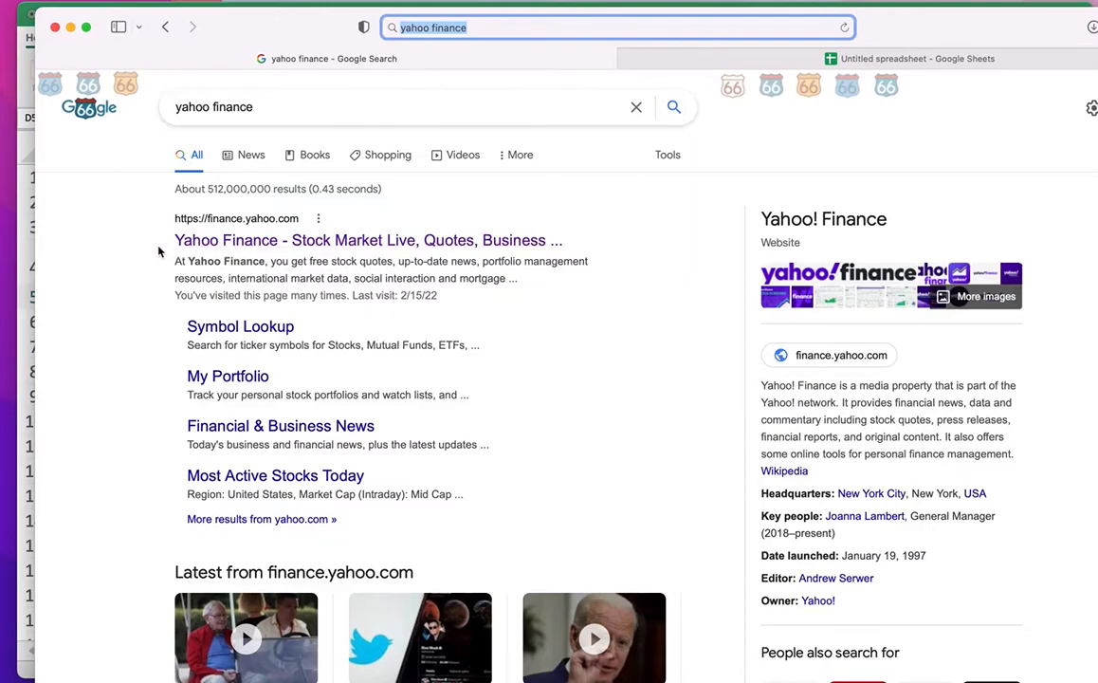
click(273, 243)
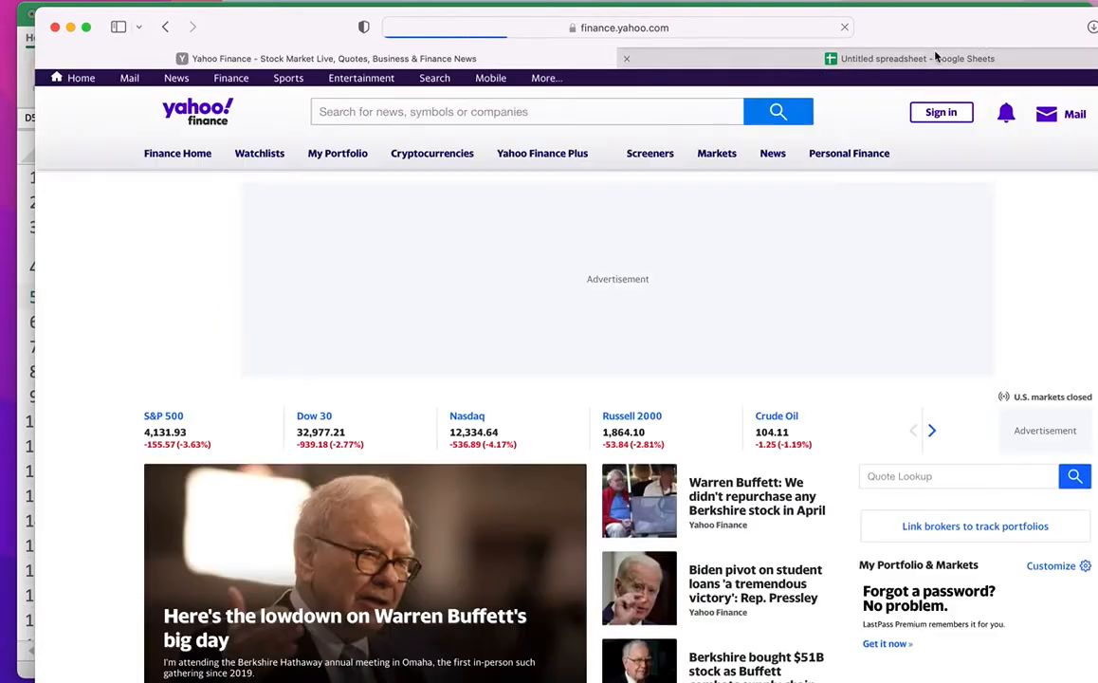
Search the ticker 'ntdoy' on Yahoo Finance to open Nintendo's quote page.
click(549, 113)
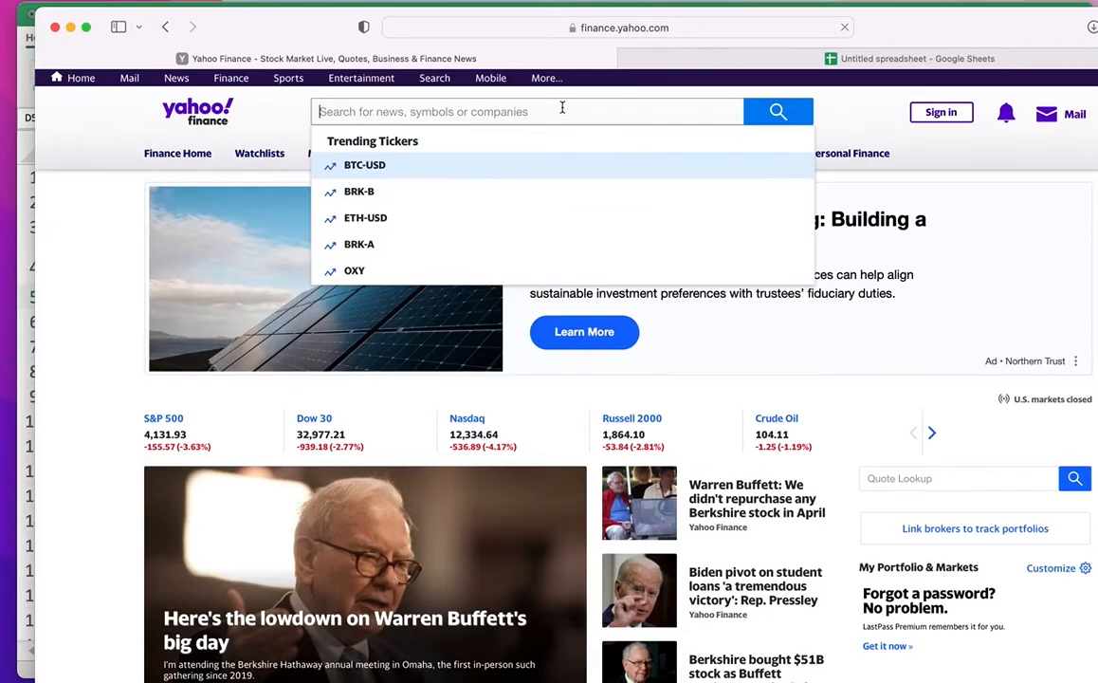
text(ntdoy)
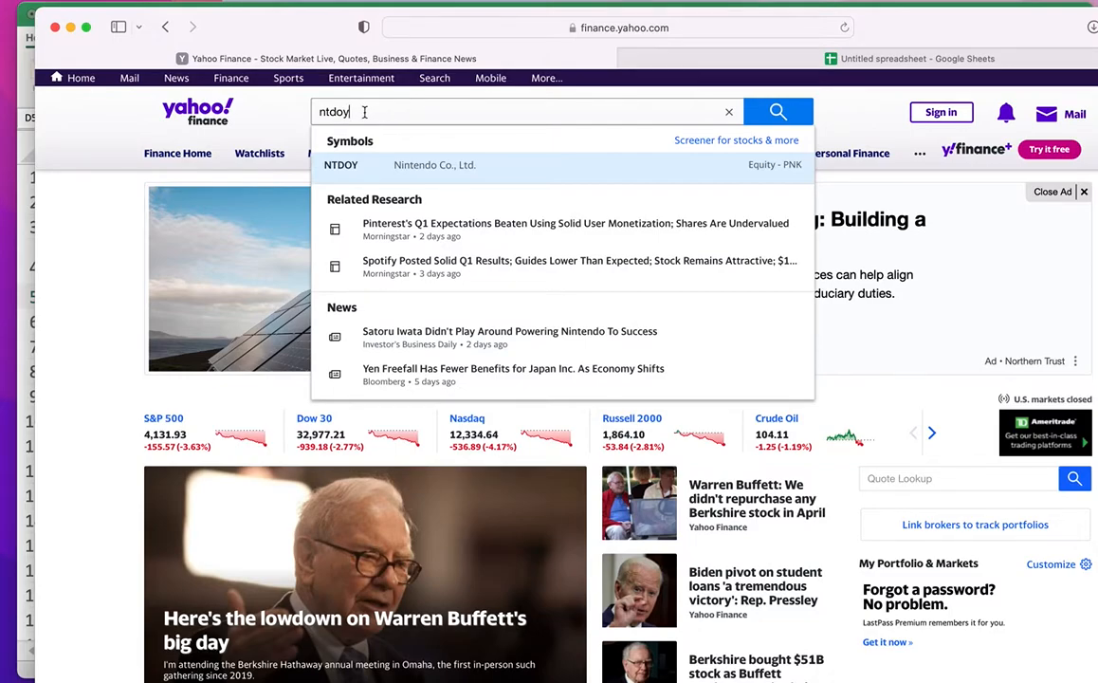
key(Return)
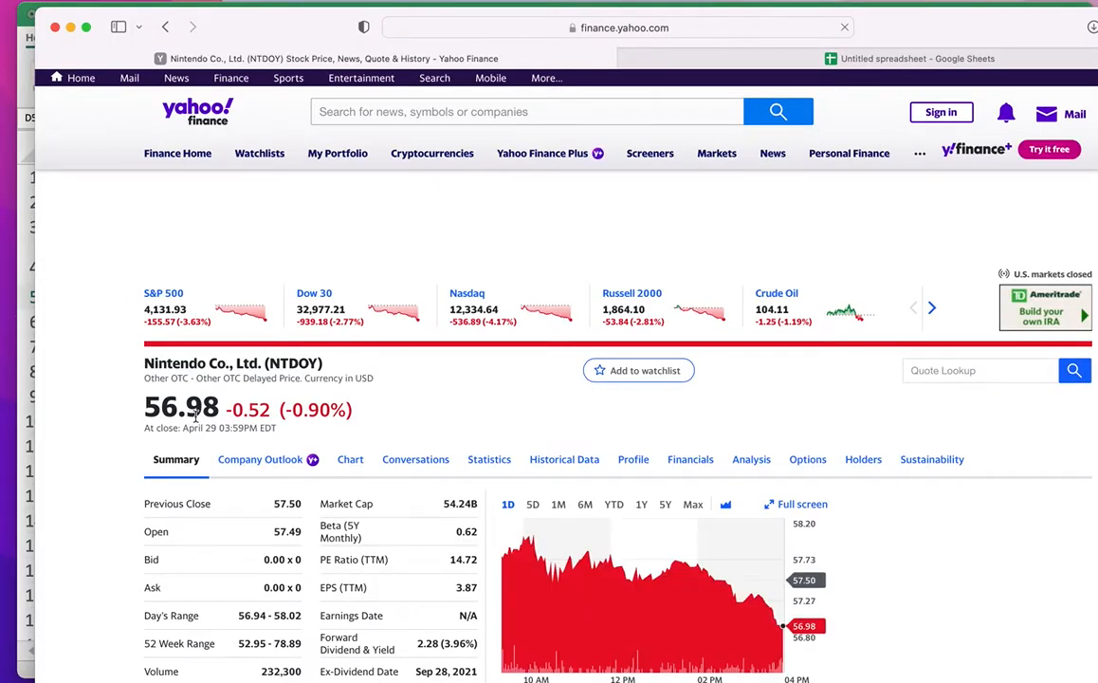
scroll(162, 342, down, 3)
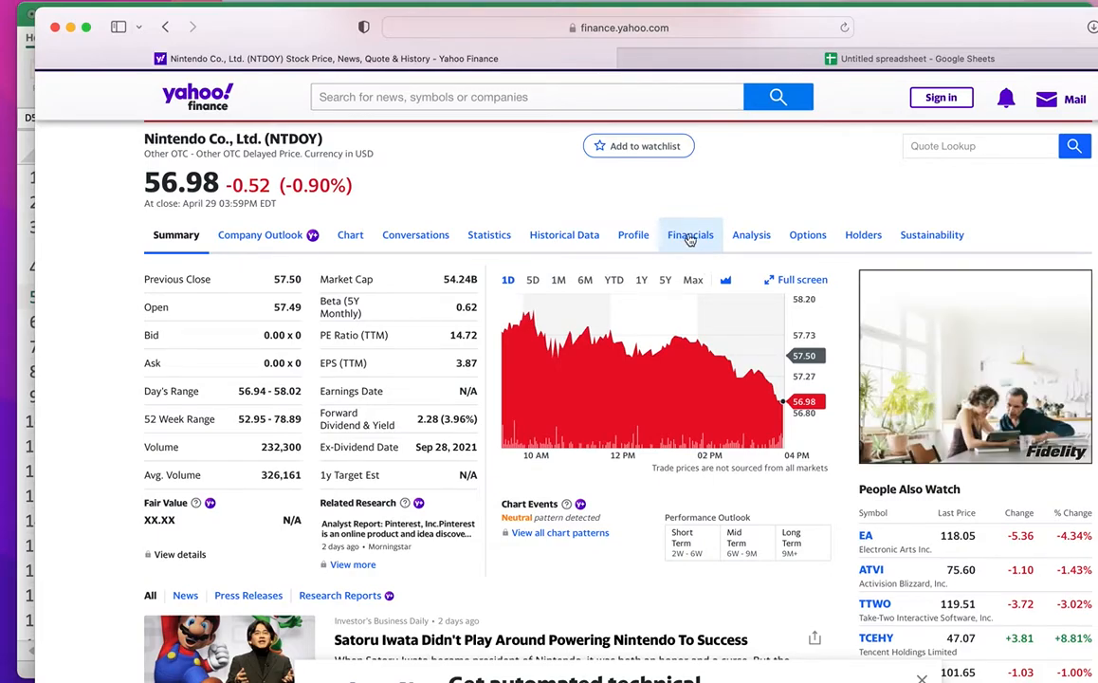
Open Nintendo's NTDOY income statement financials.
click(688, 238)
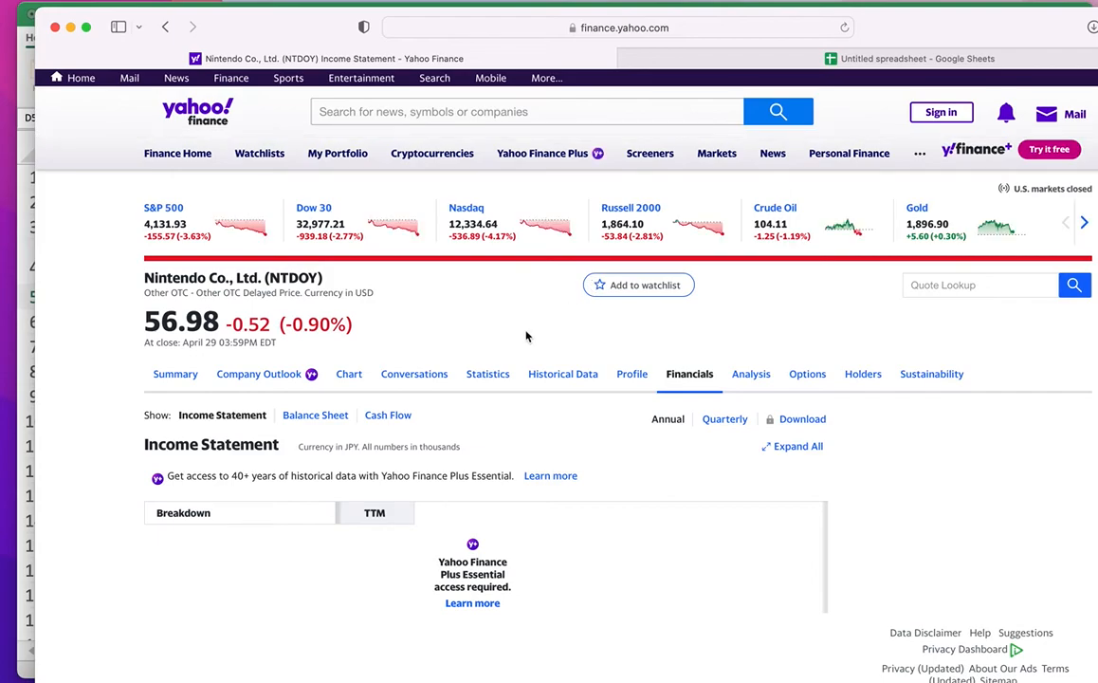
scroll(527, 336, down, 4)
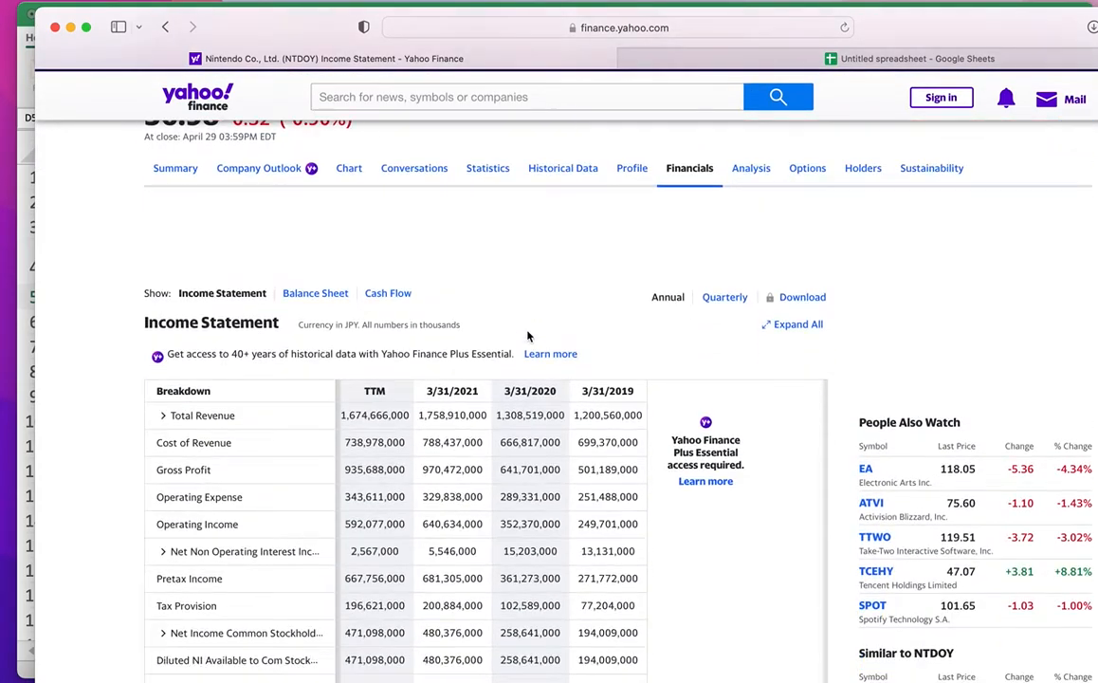
scroll(527, 336, down, 4)
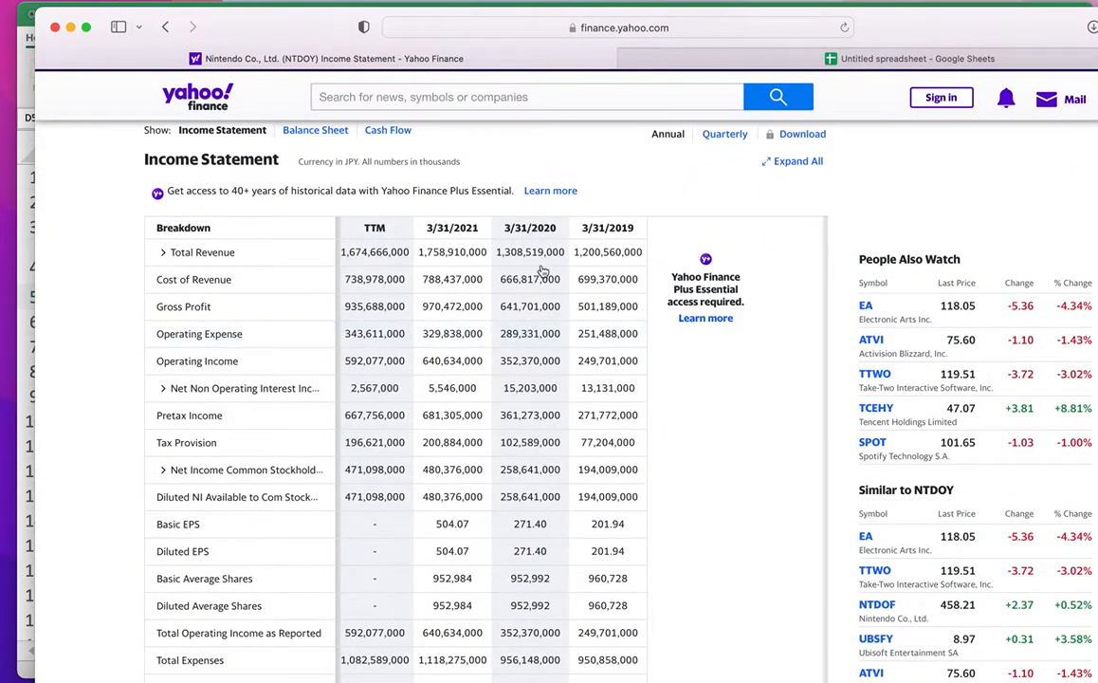
Select the 2021–2019 fiscal year headings and shift Safari down to reveal Excel's headers.
drag(425, 228, 463, 228)
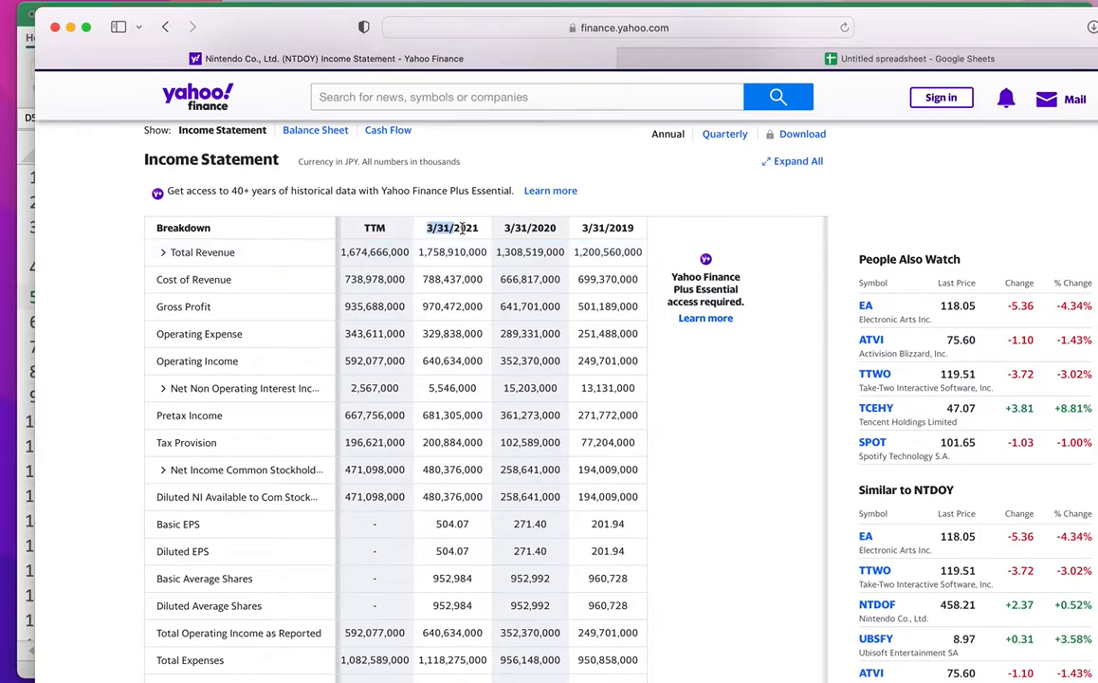
drag(557, 228, 638, 232)
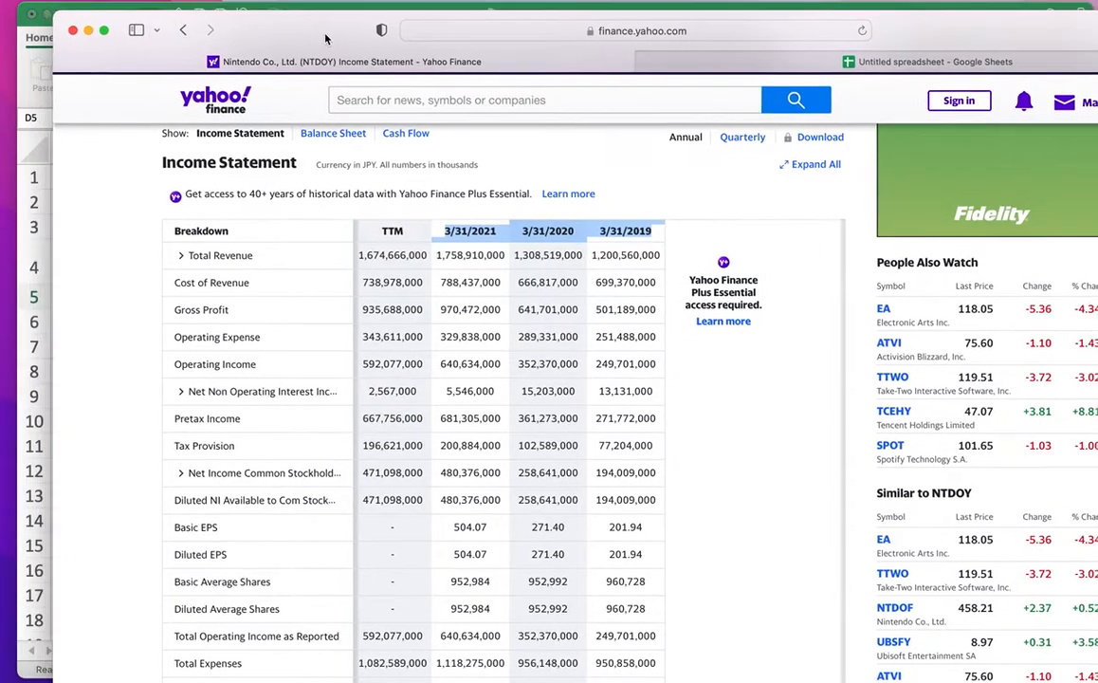
drag(296, 36, 345, 104)
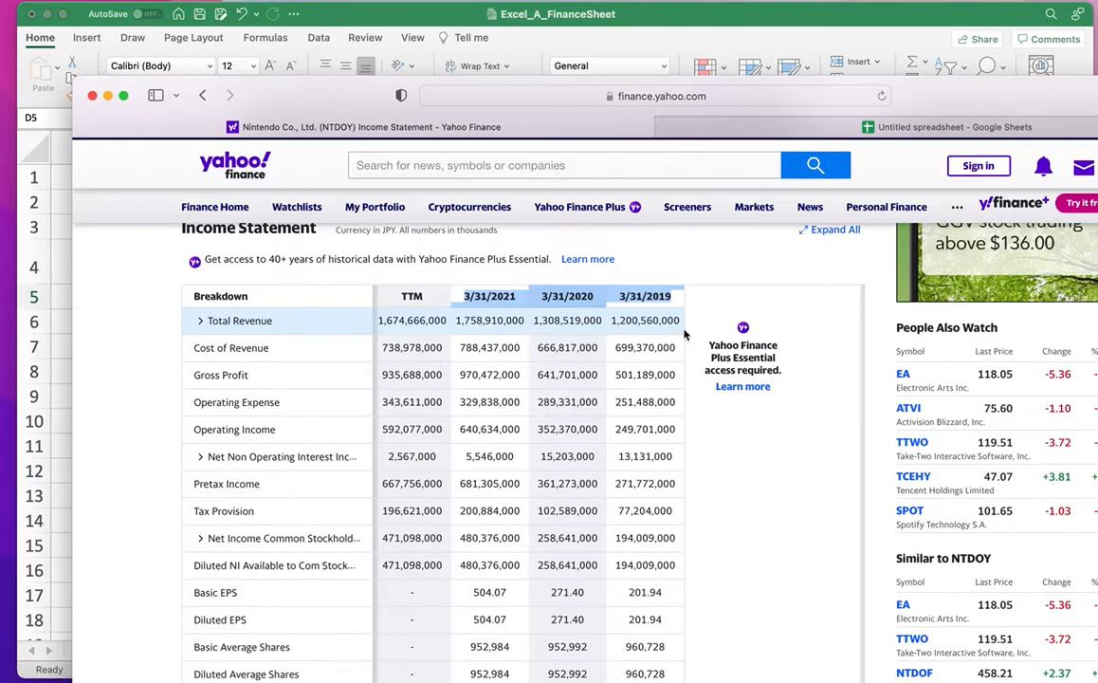
drag(384, 96, 306, 176)
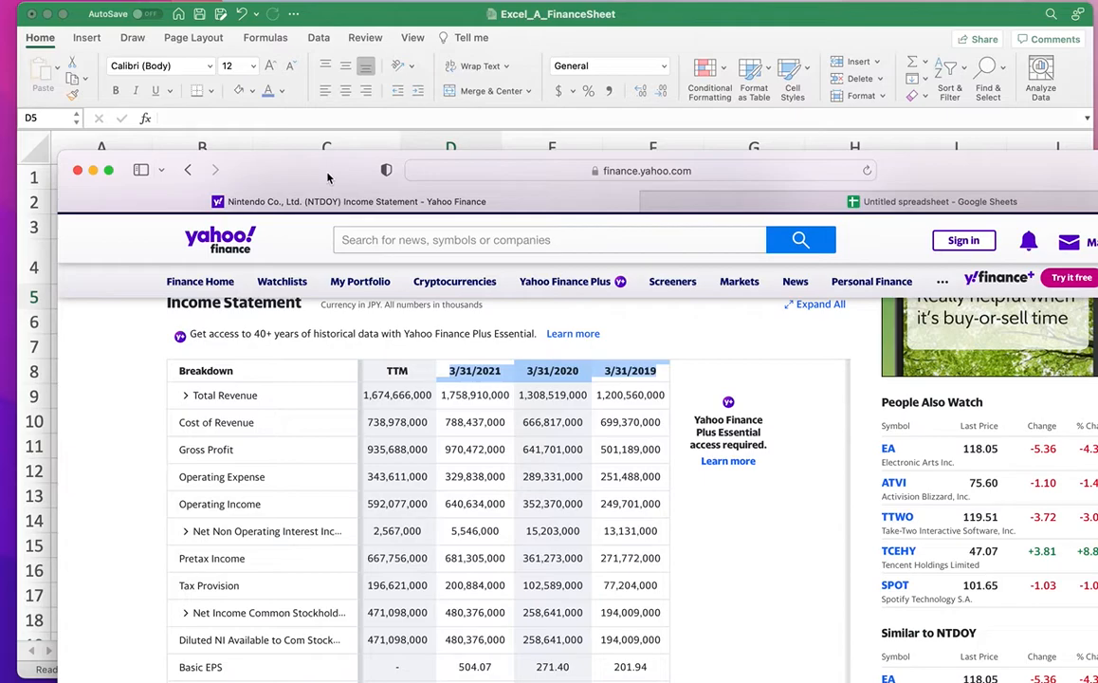
Enter the years 2019 and 2020 in cells C6 and D6.
drag(328, 177, 292, 580)
click(423, 324)
click(439, 322)
text(20)
key(BackSpace)
key(BackSpace)
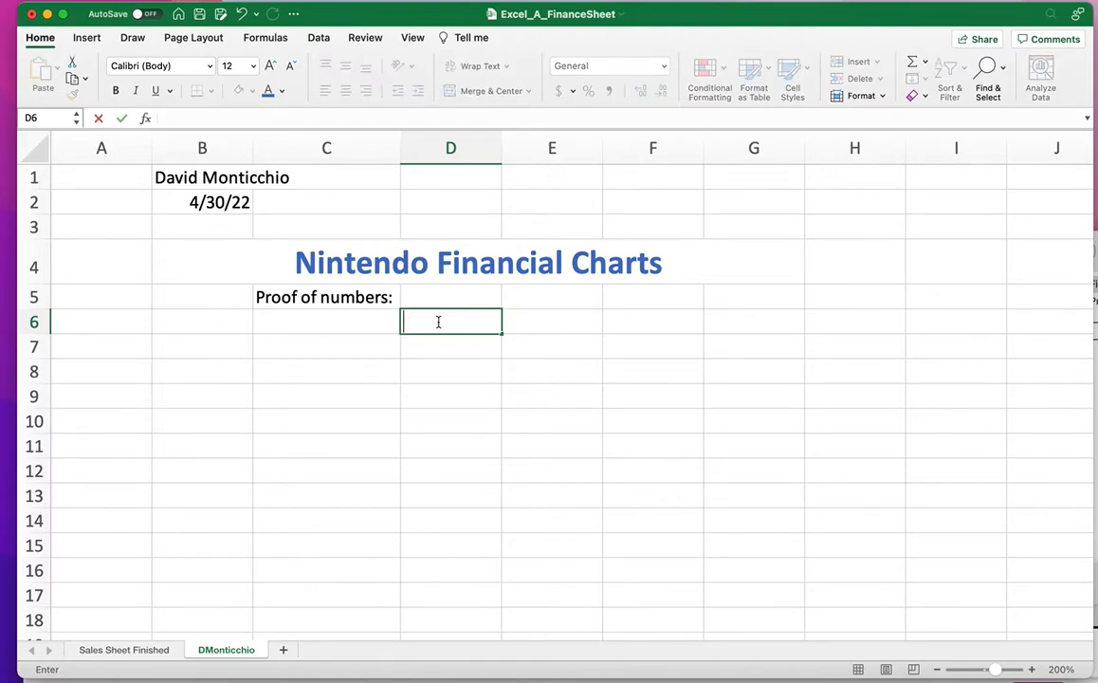
click(352, 324)
text(201)
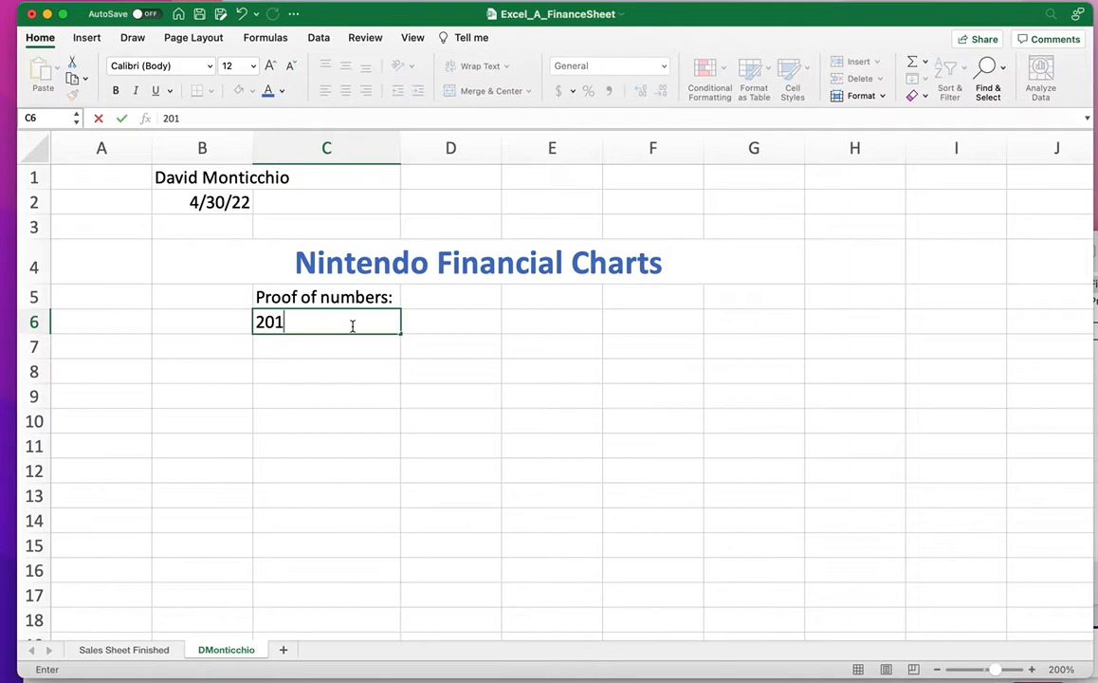
text(9)
key(Tab)
text(2020)
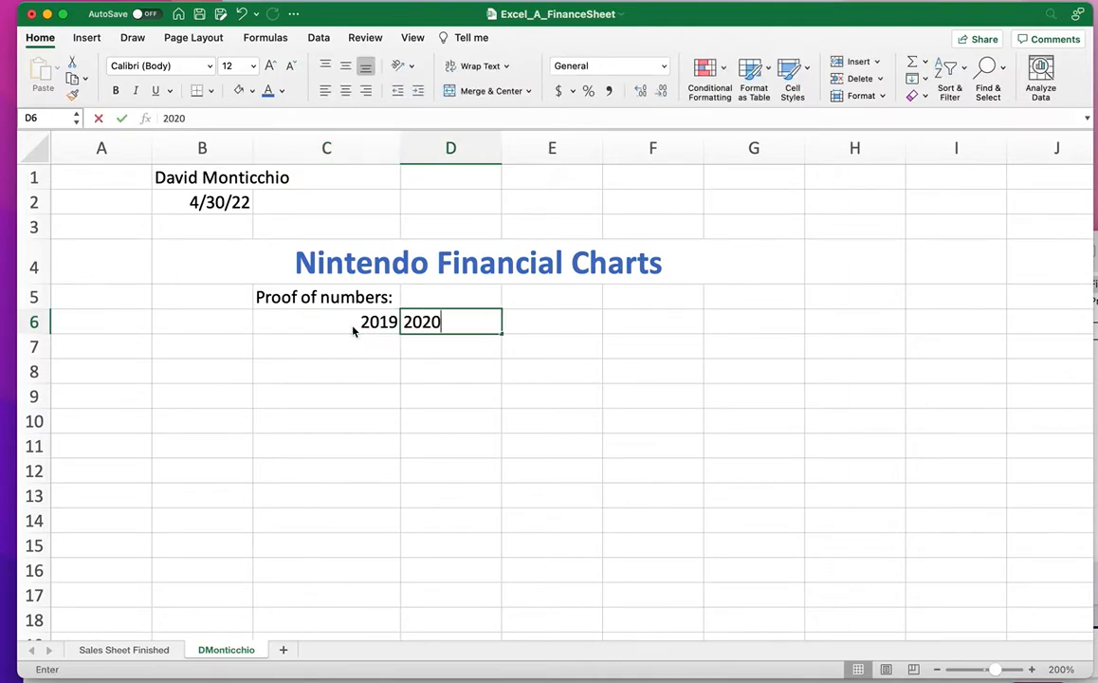
key(Tab)
Enter 2021 in cell E6, completing the year headings.
text(202)
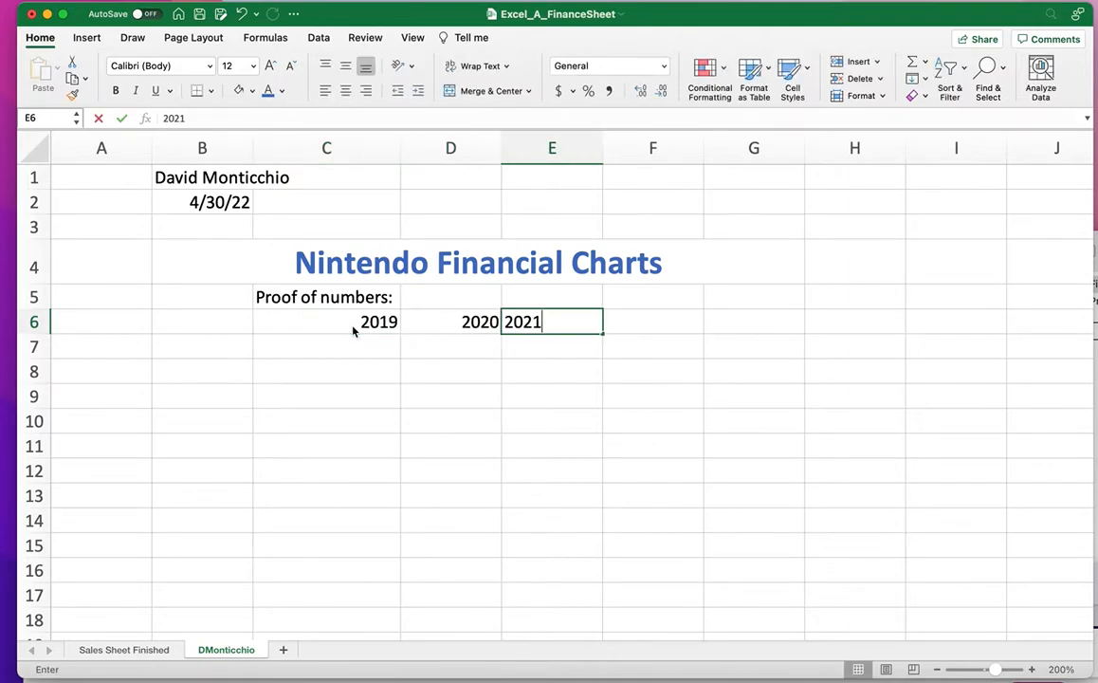
click(171, 680)
drag(323, 584, 330, 145)
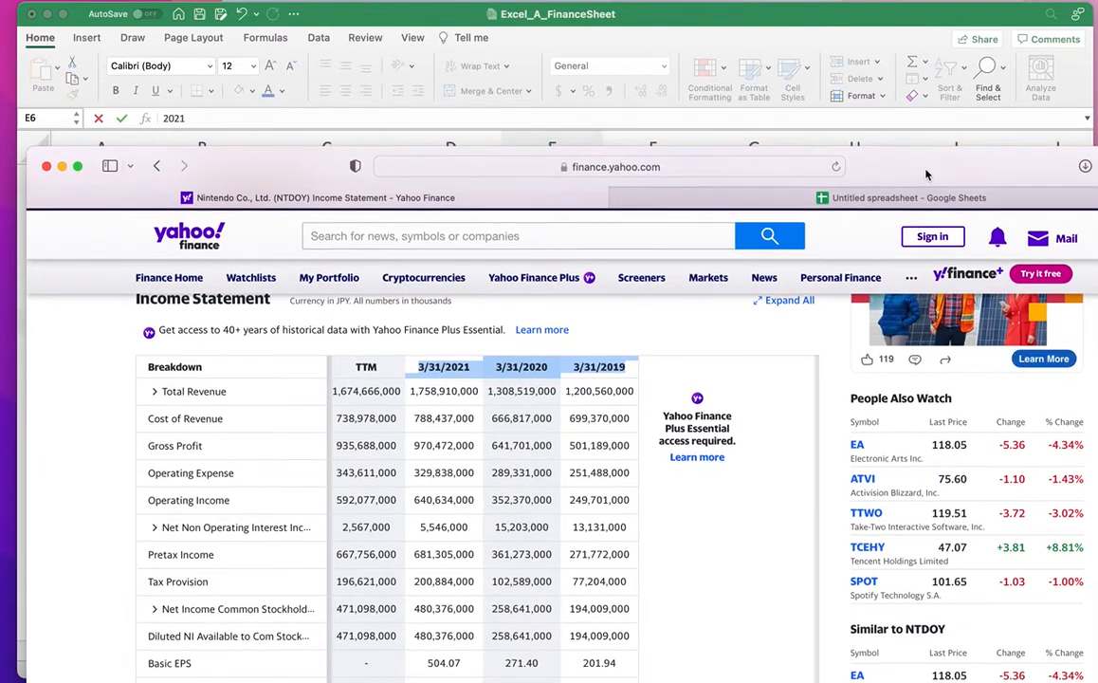
drag(927, 168, 890, 590)
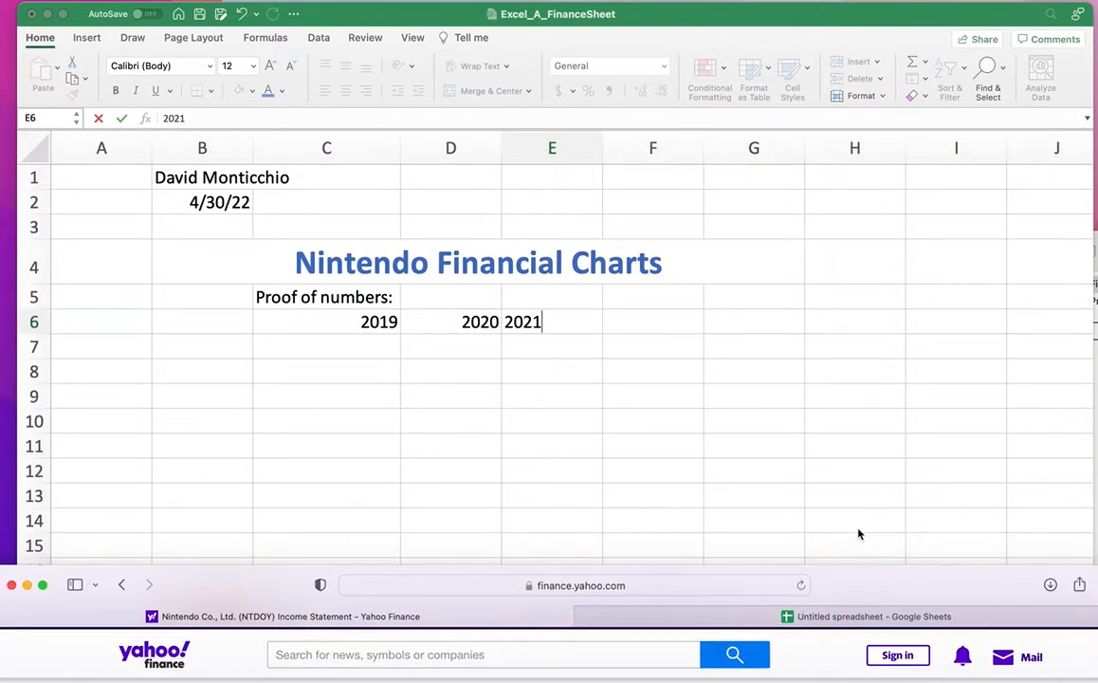
click(657, 343)
click(606, 385)
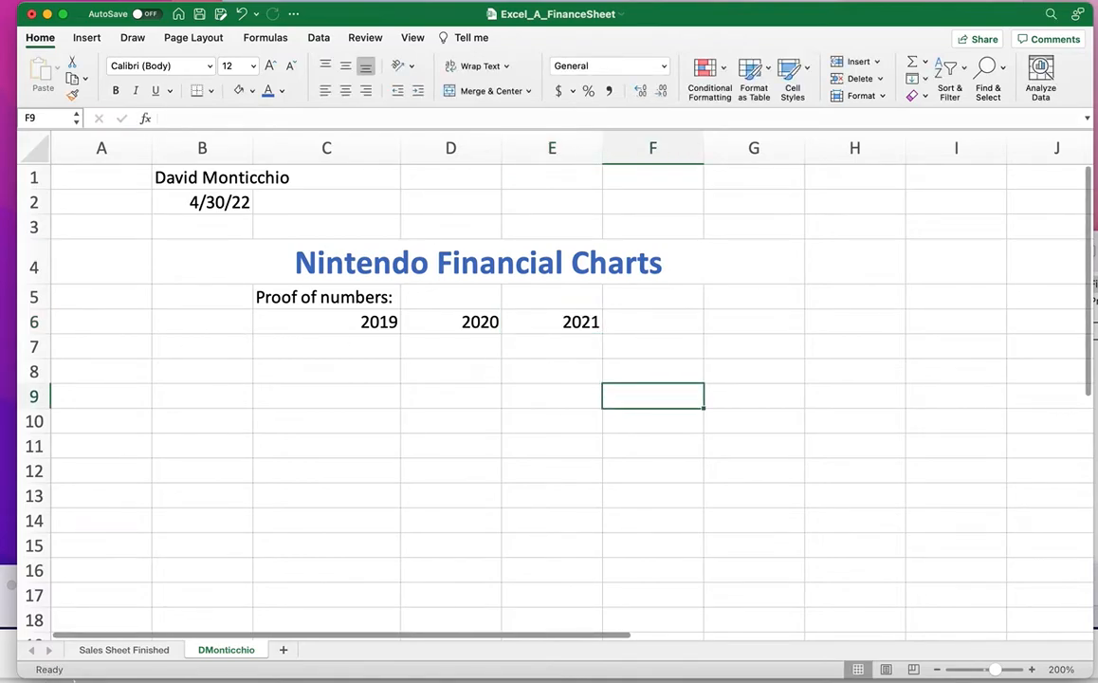
Enter the labels Total Rev: and Cost of Rev: in B7 and B8.
click(218, 346)
text(Total Rev:)
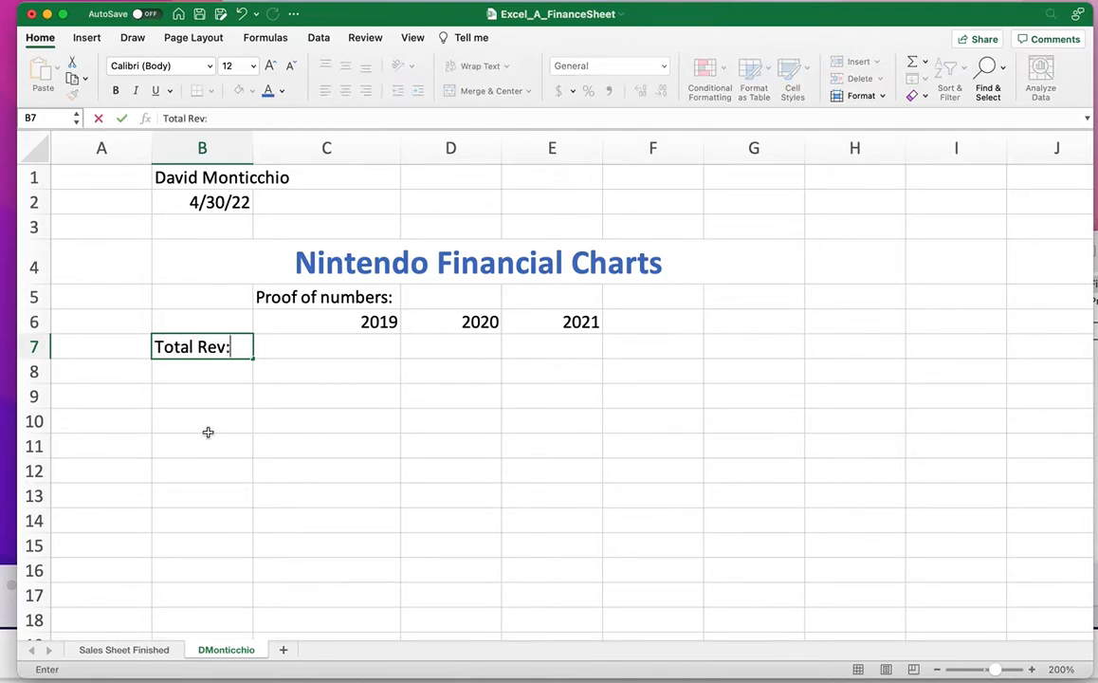
key(Return)
text(Cos)
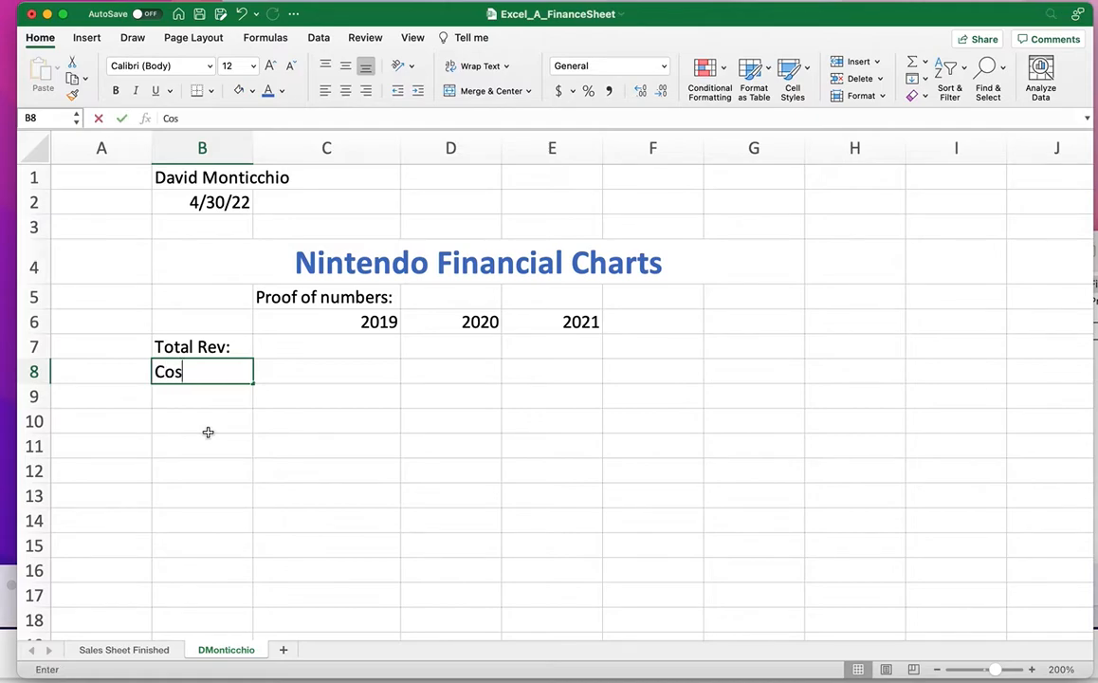
text(t of Rev:)
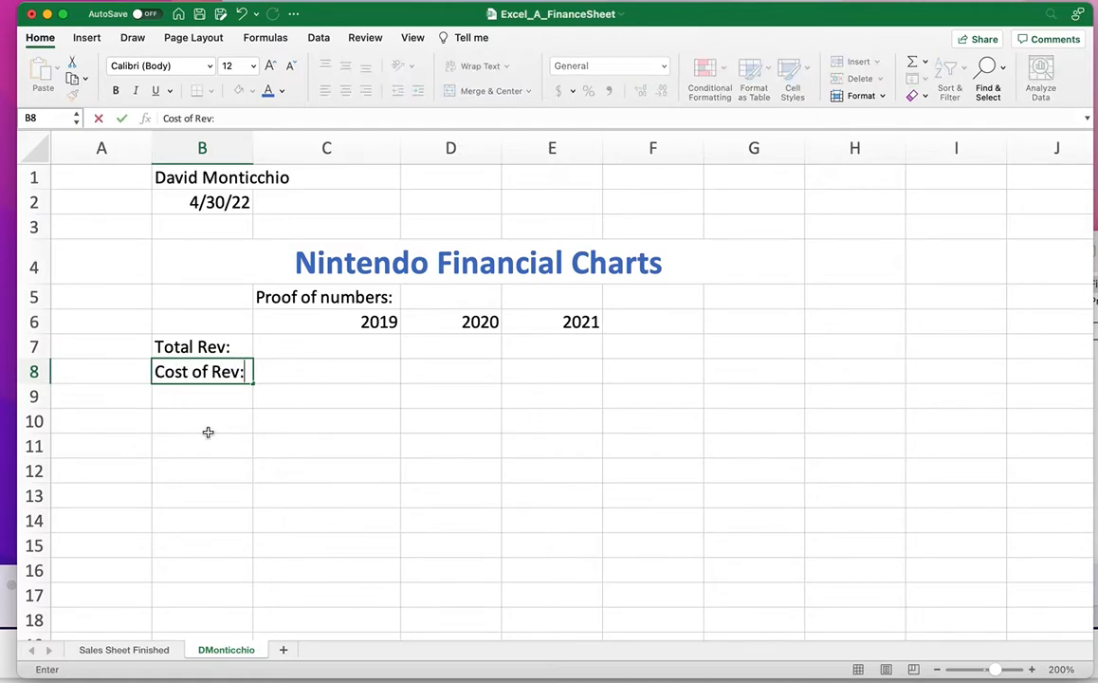
key(Return)
Enter the labels Gross Profit: and Net Income: in B9 and B10.
text(Gross Profit:)
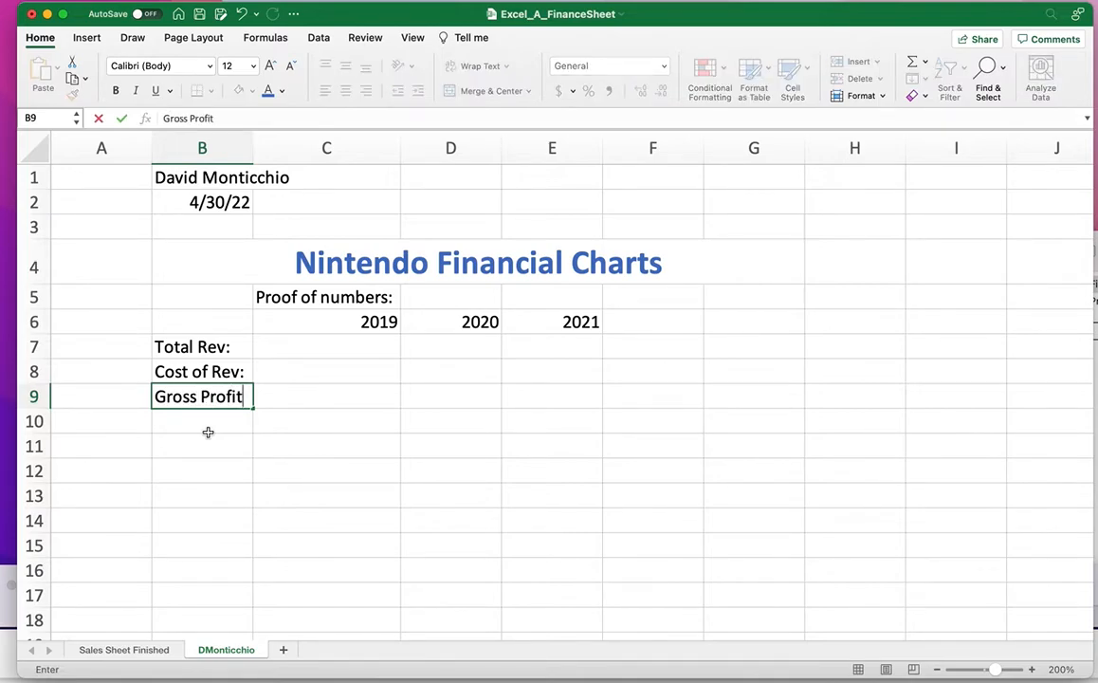
click(133, 651)
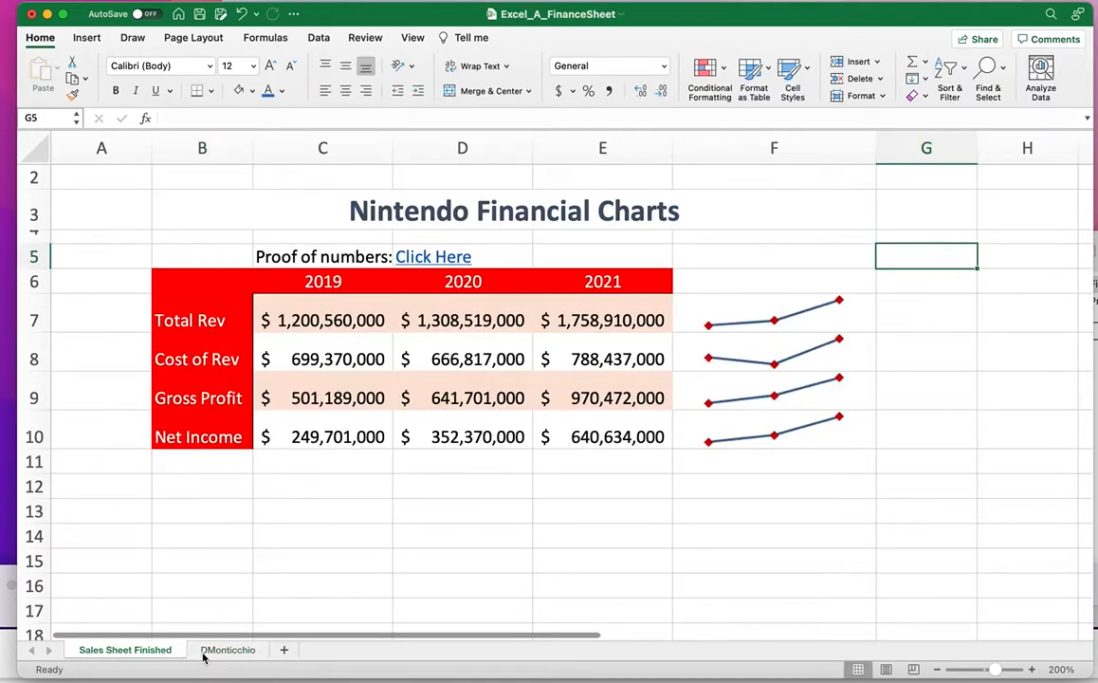
click(201, 653)
click(171, 426)
text(Net Income:)
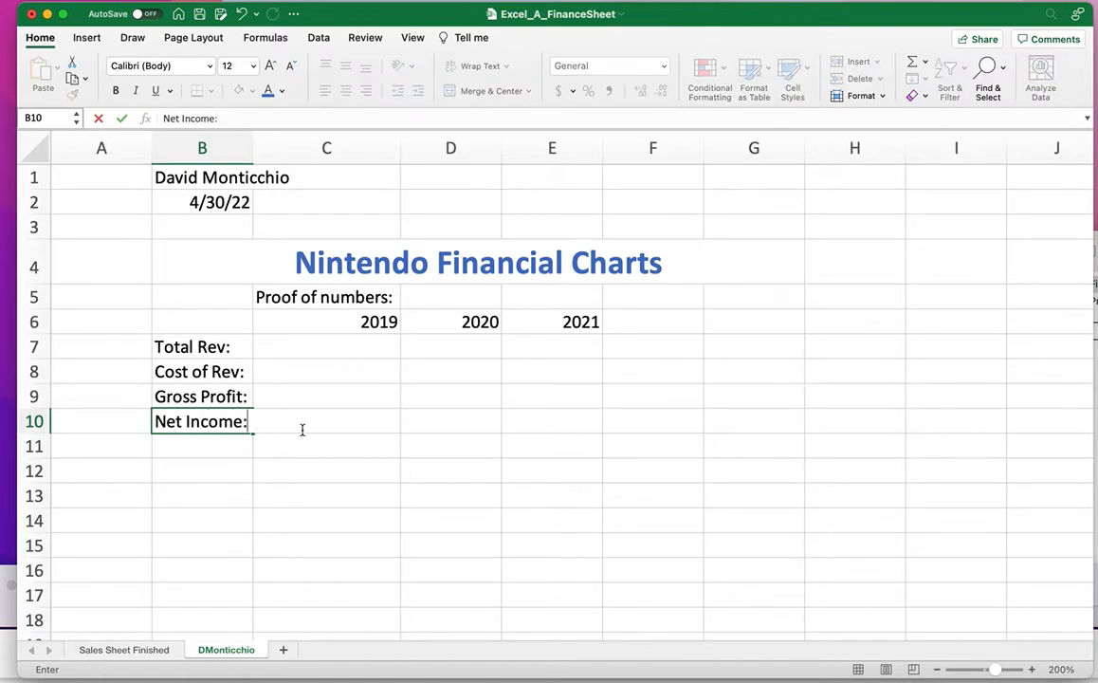
click(451, 446)
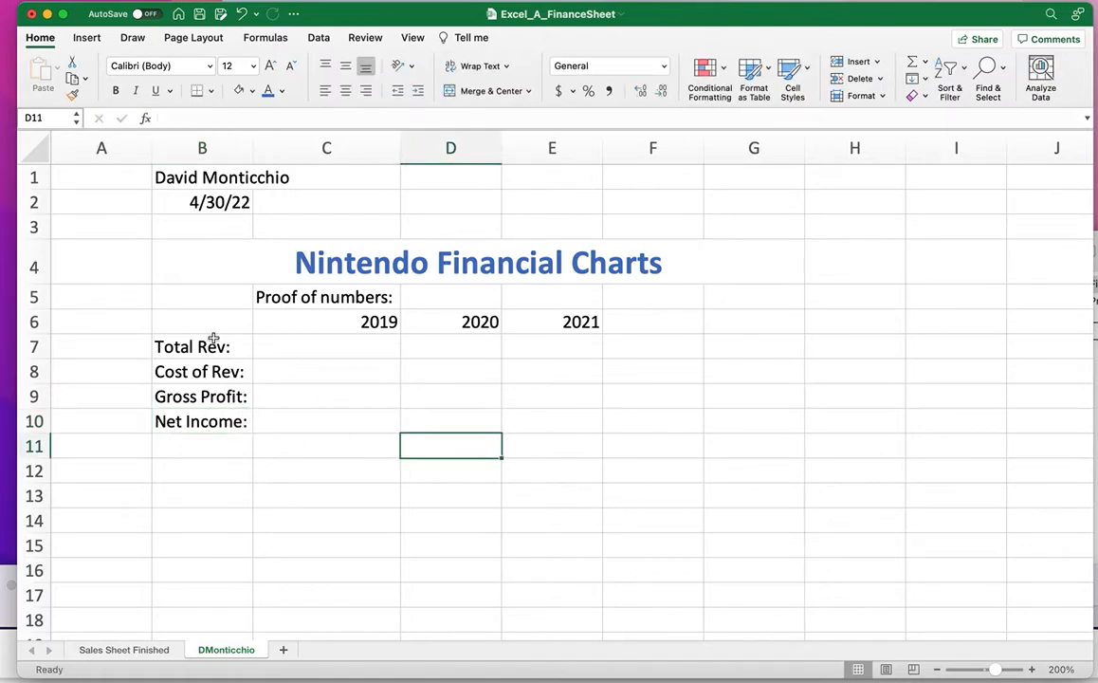
Fill the year header row B6:E6 with red.
drag(209, 325, 204, 421)
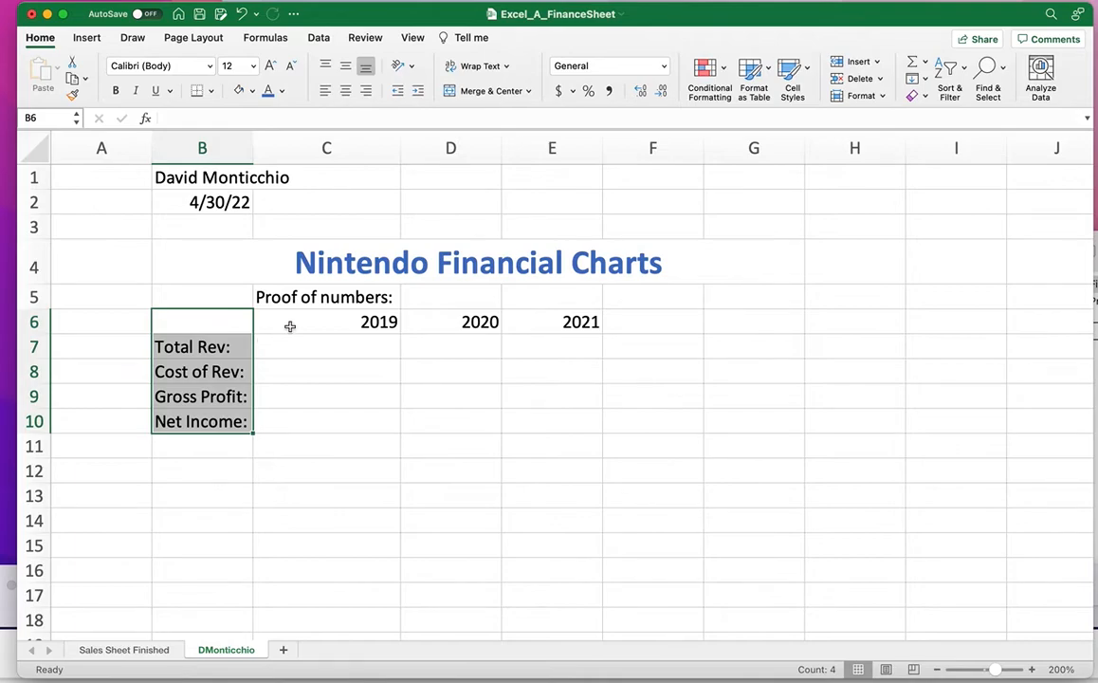
drag(202, 322, 549, 326)
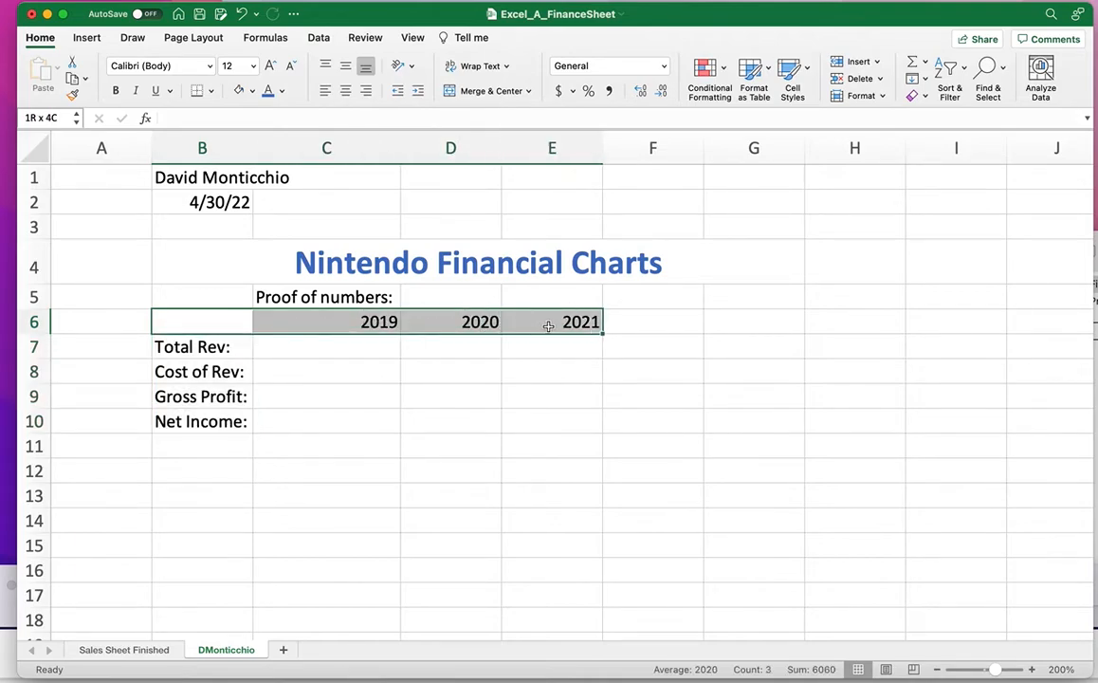
click(251, 90)
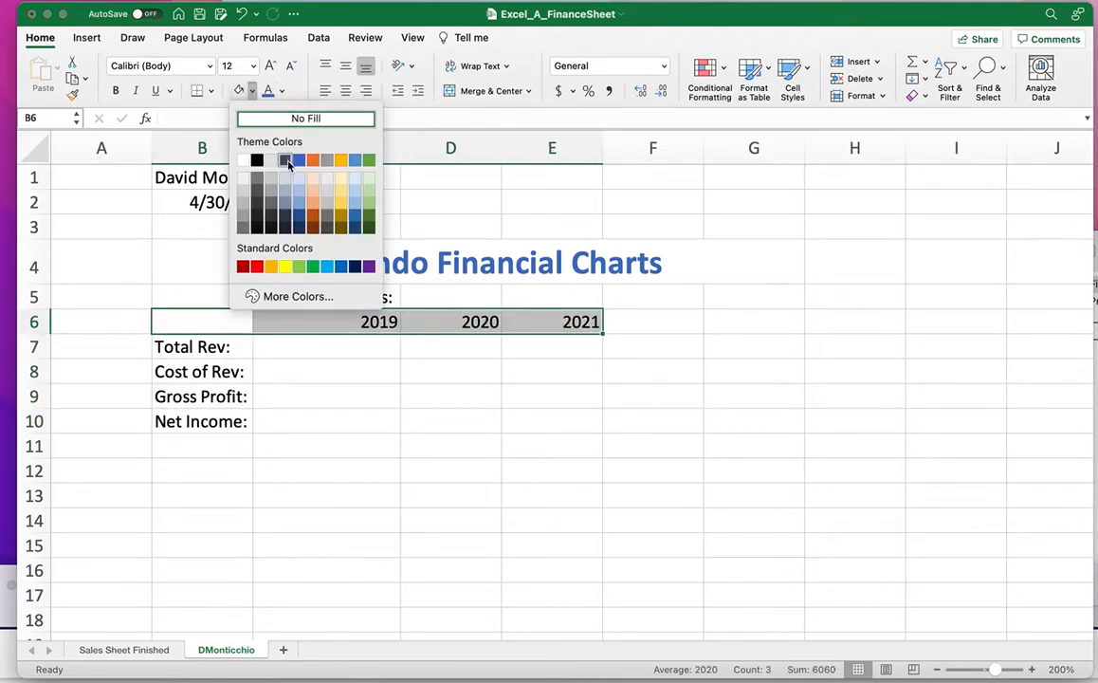
click(244, 264)
Give the row labels B7:B10 a red fill with white text.
drag(194, 347, 200, 421)
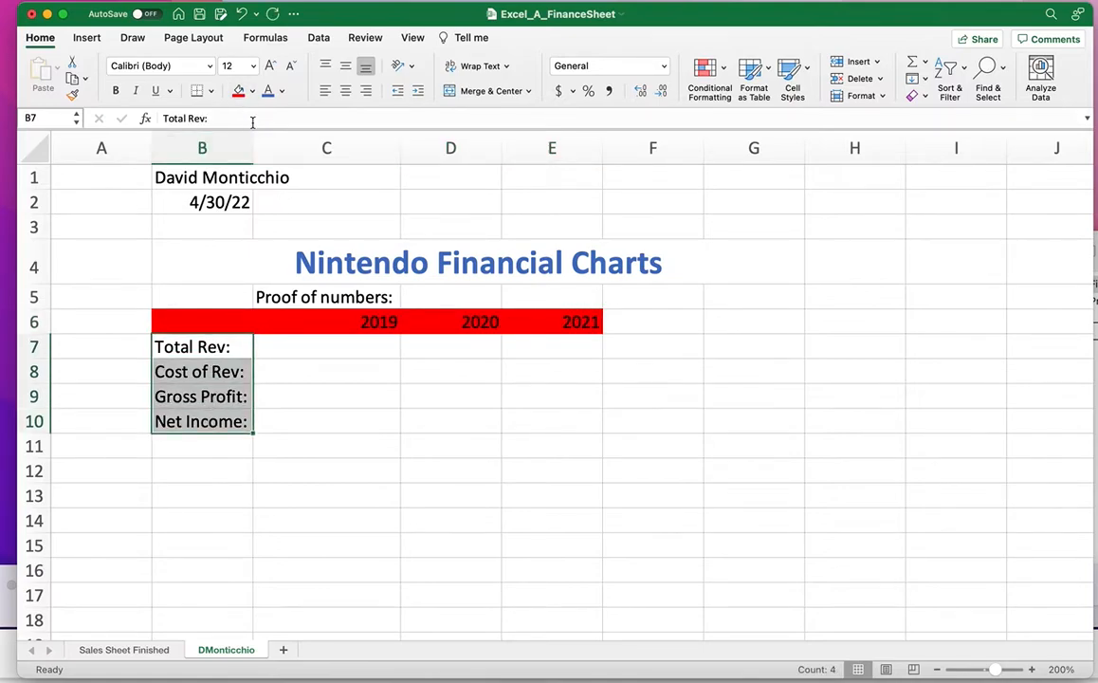
click(238, 90)
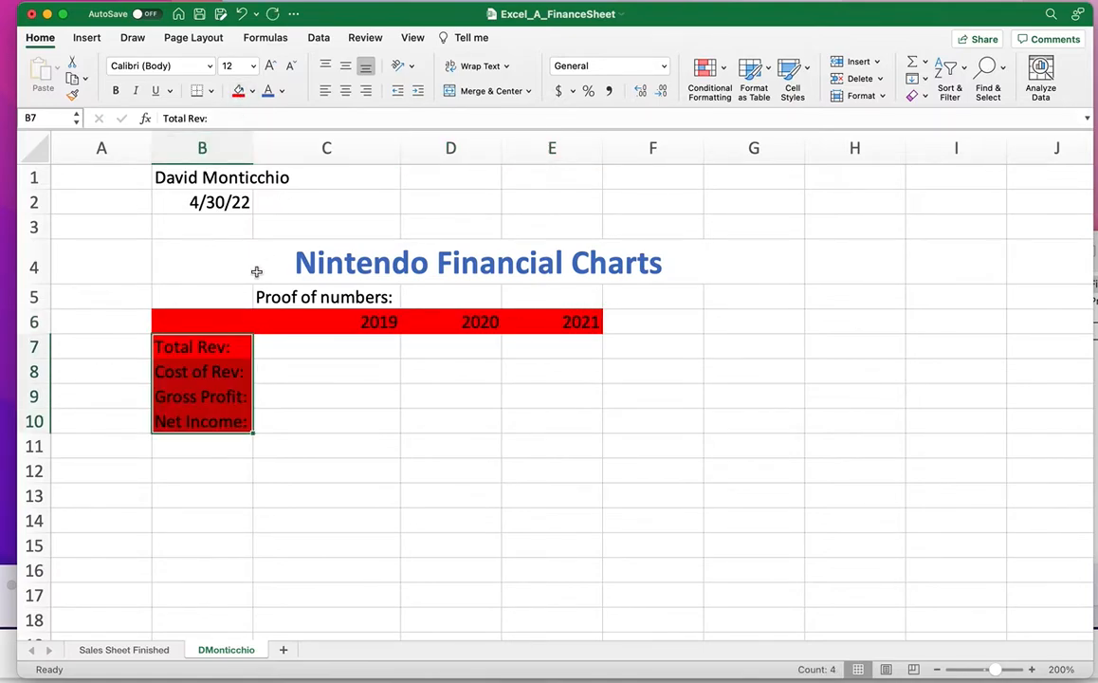
click(281, 91)
click(247, 145)
drag(314, 324, 537, 322)
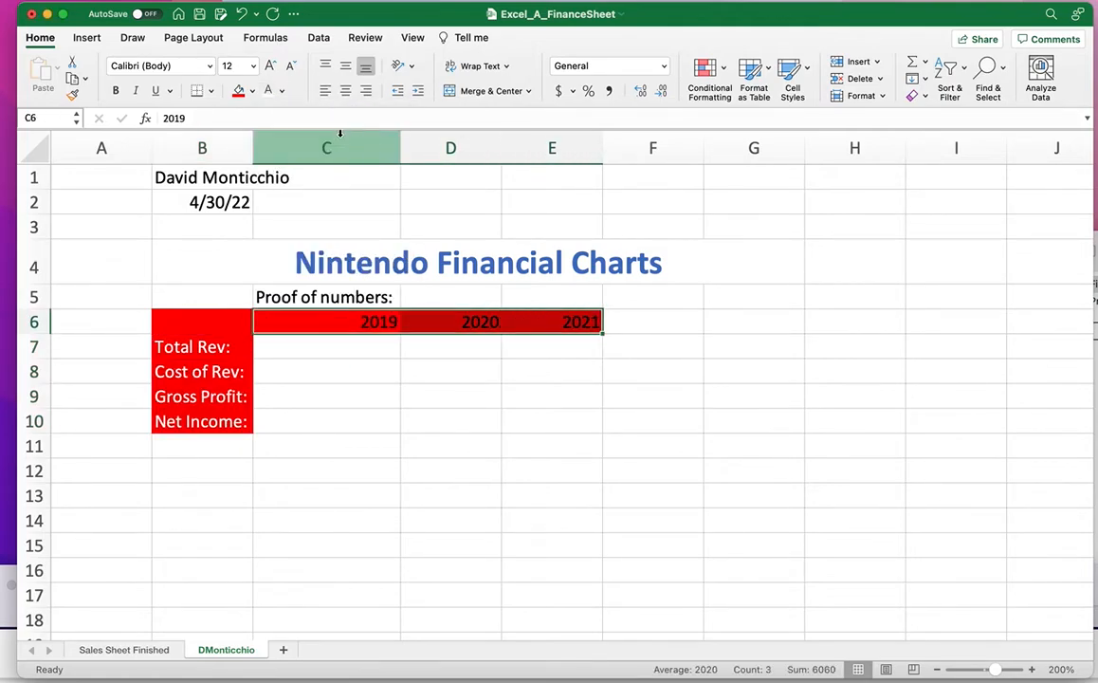
click(413, 422)
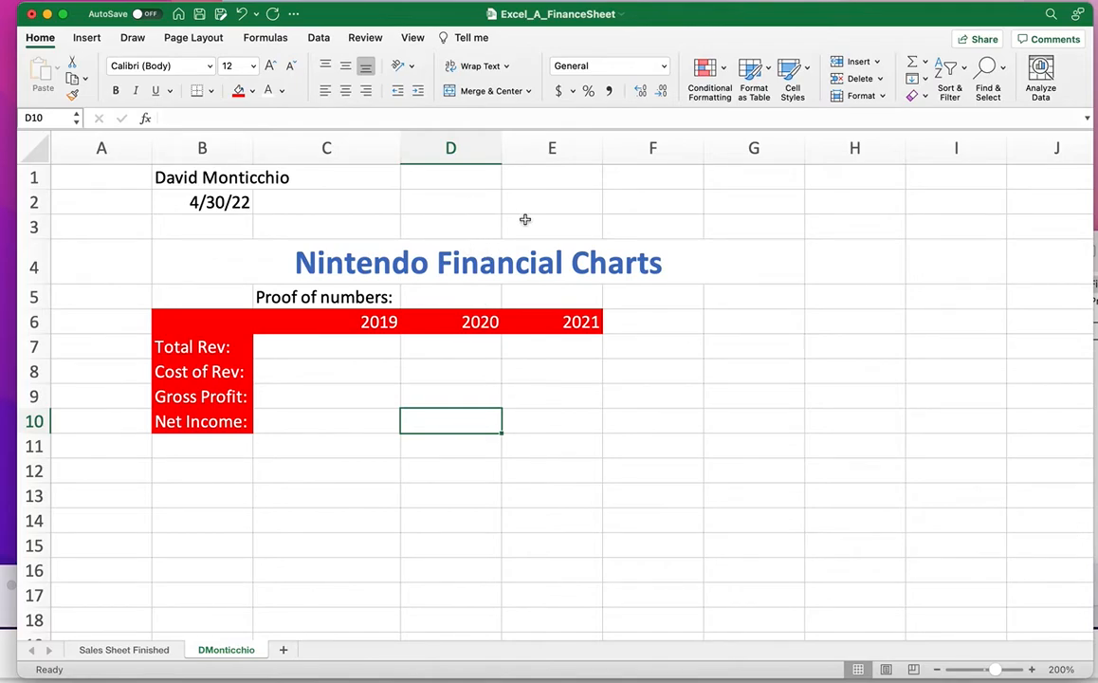
Arrange the Excel and Yahoo Finance windows side by side.
click(326, 349)
click(524, 680)
drag(271, 585, 277, 408)
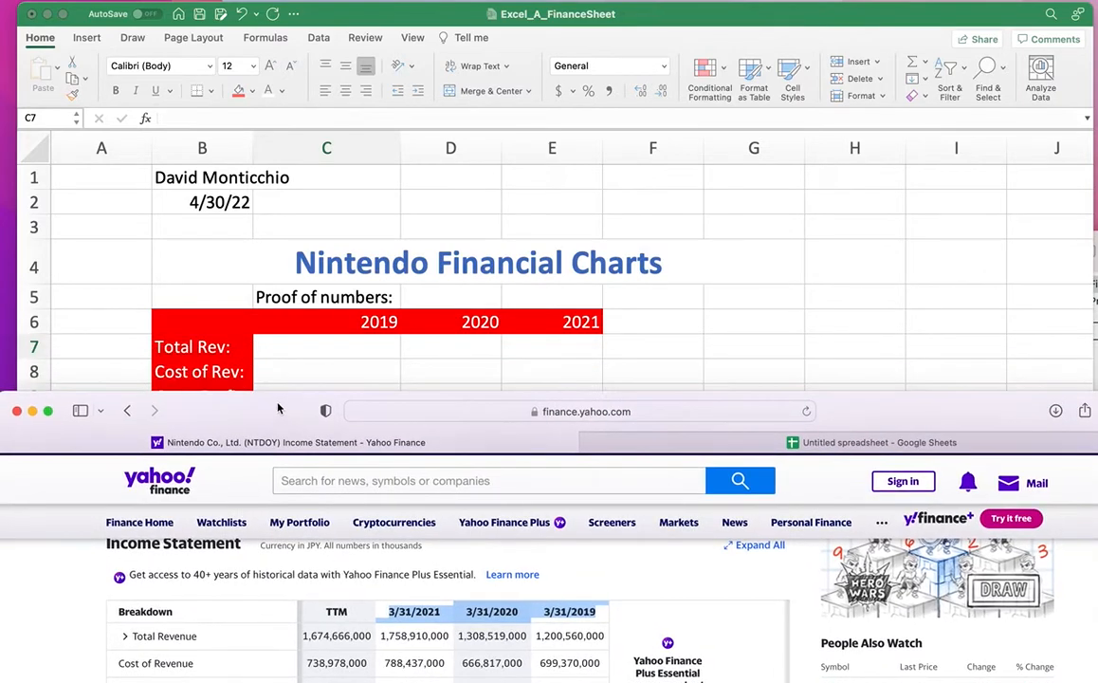
click(316, 352)
drag(920, 20, 693, 21)
drag(1009, 440, 1097, 61)
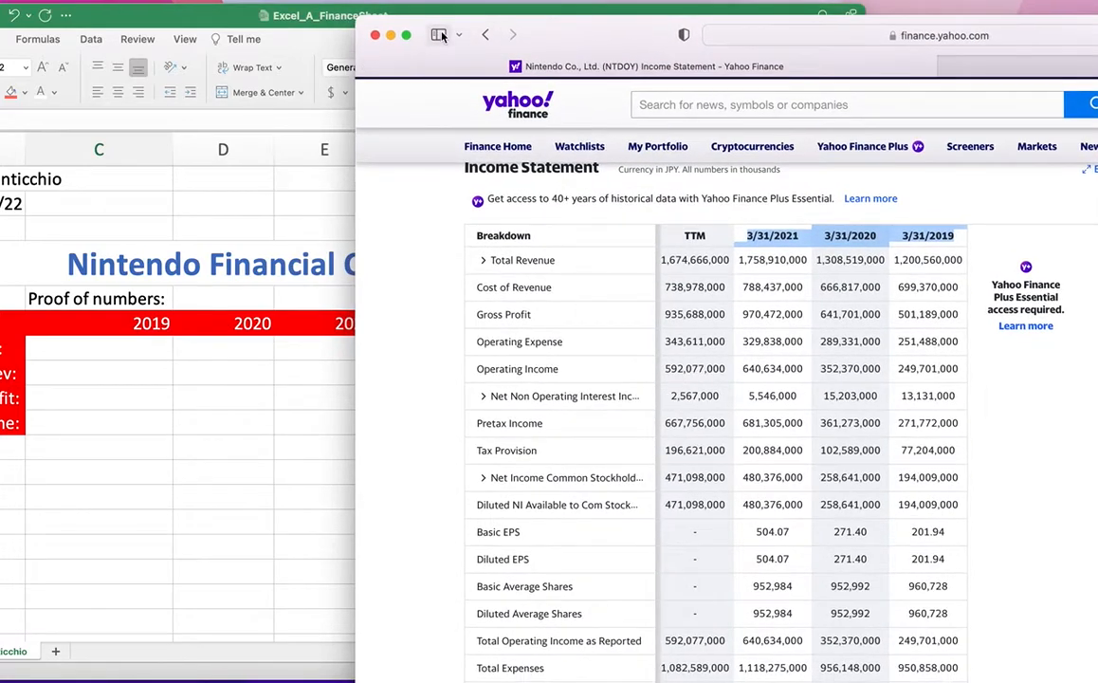
click(316, 24)
click(316, 25)
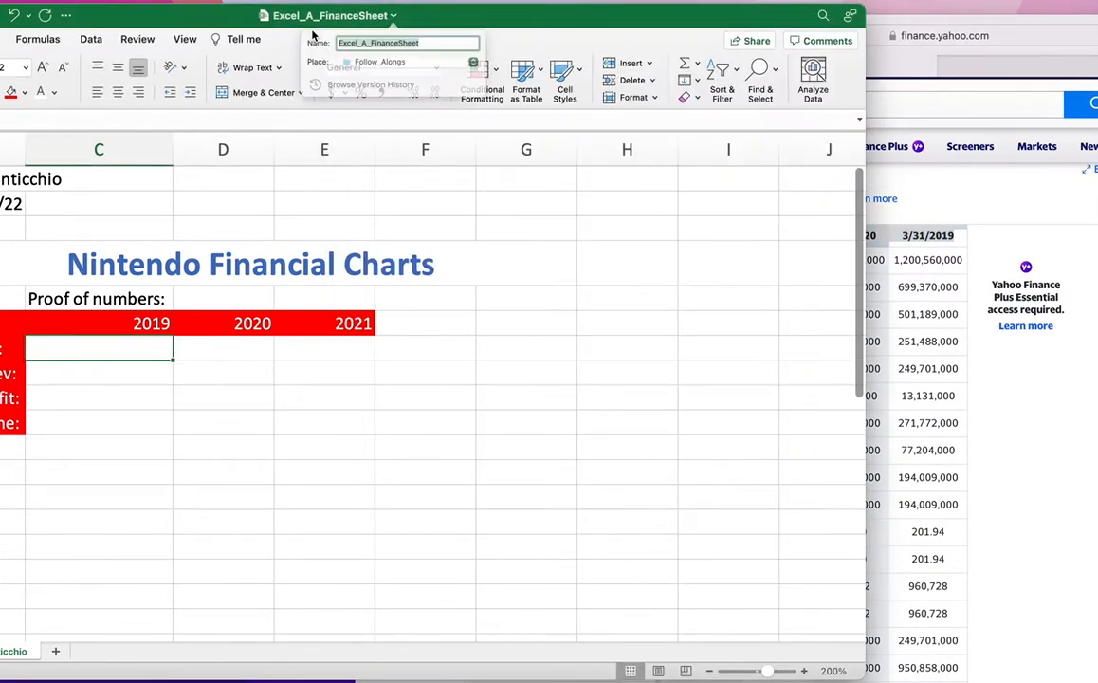
click(114, 347)
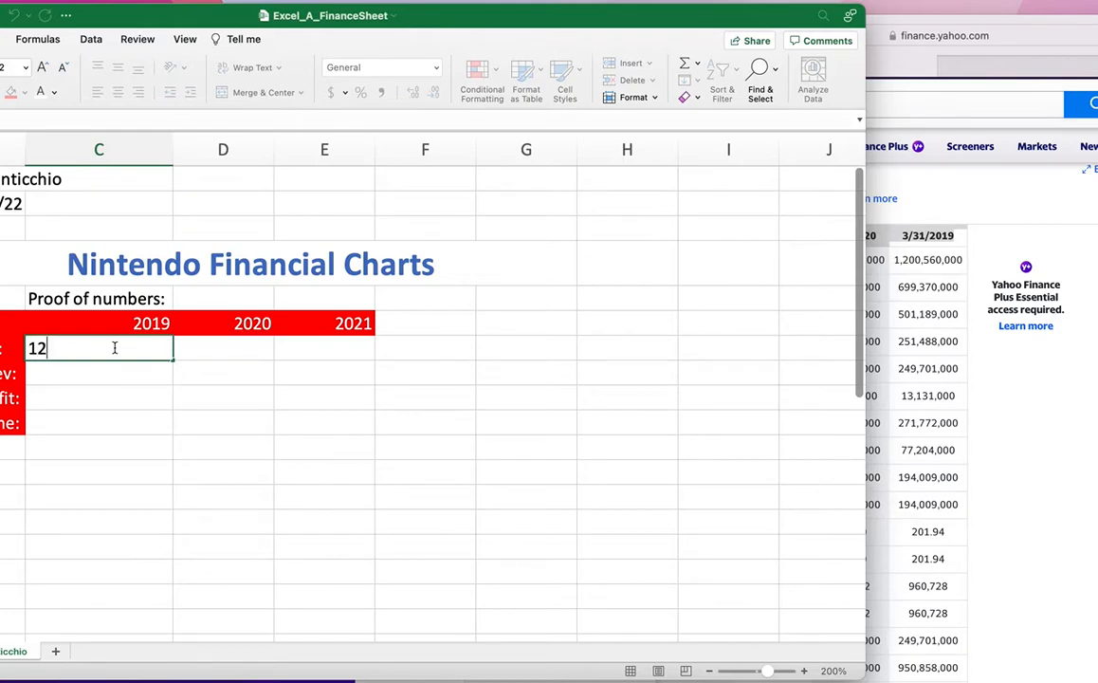
text(1200560000)
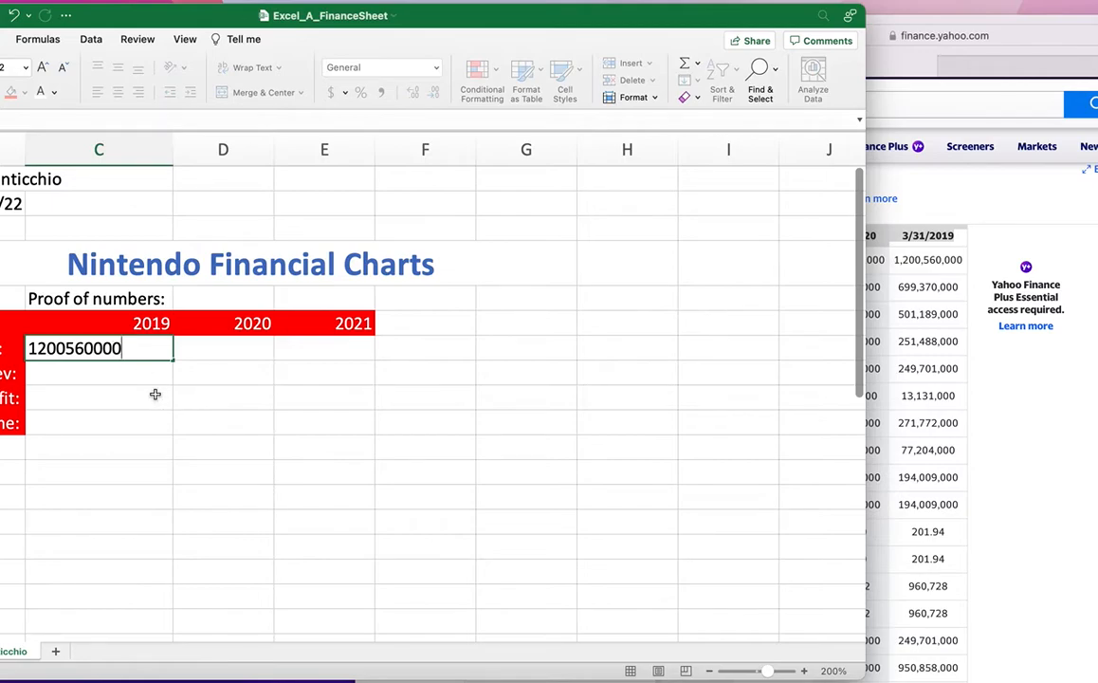
click(154, 394)
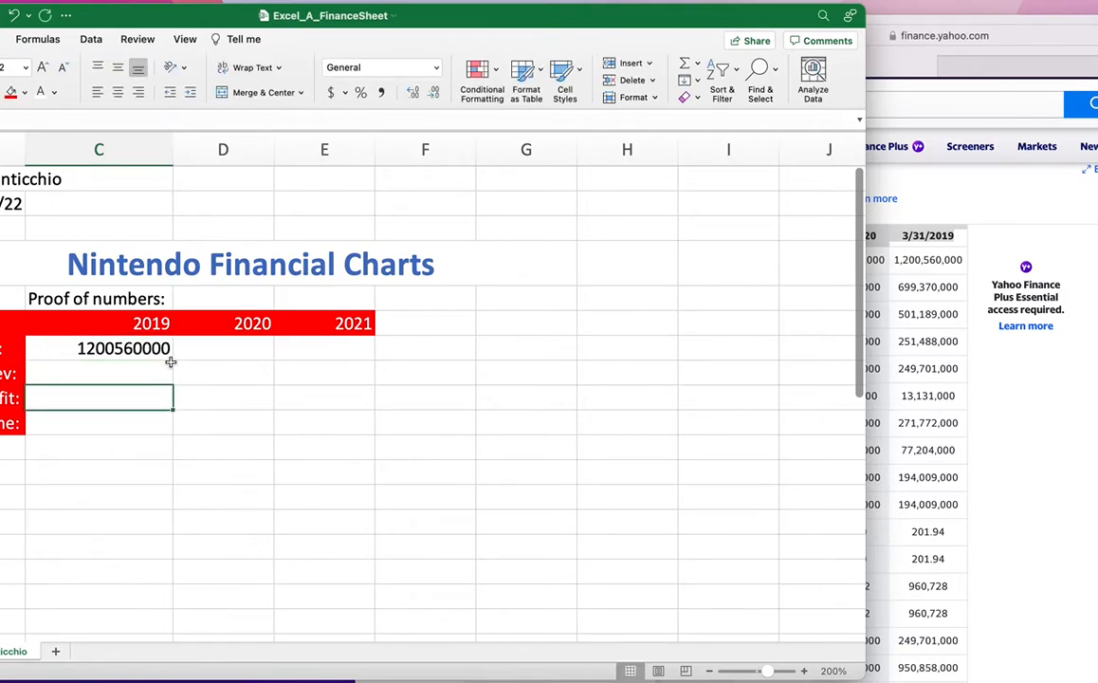
Move the spreadsheet aside so the Yahoo Finance income statement is in front.
drag(408, 21, 597, 15)
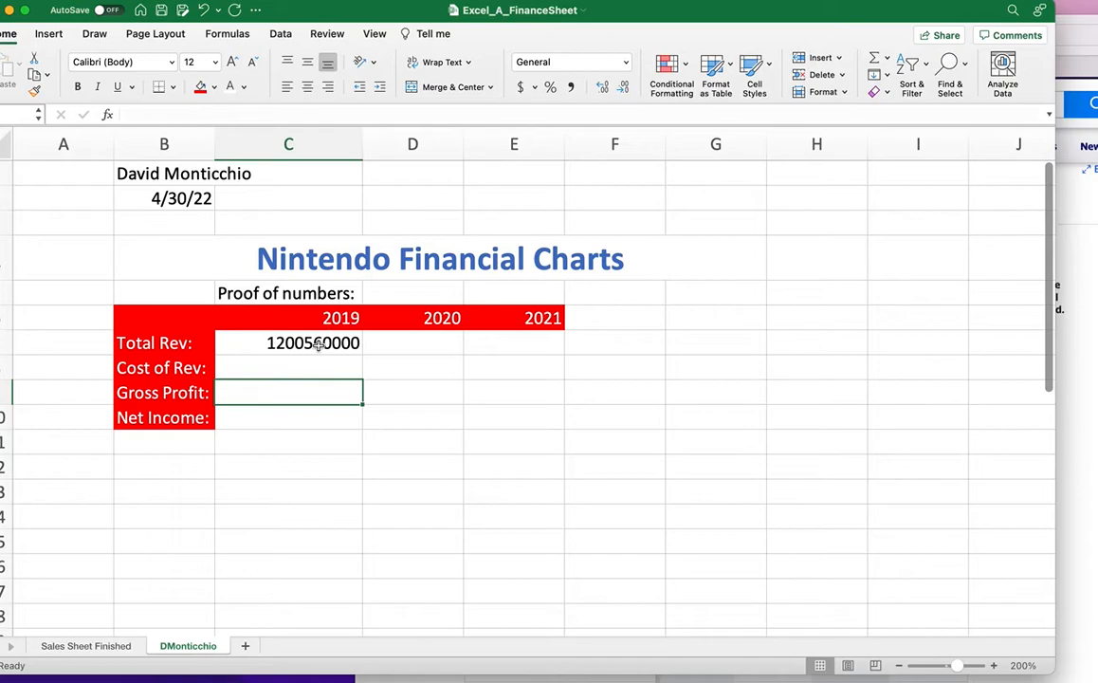
click(313, 348)
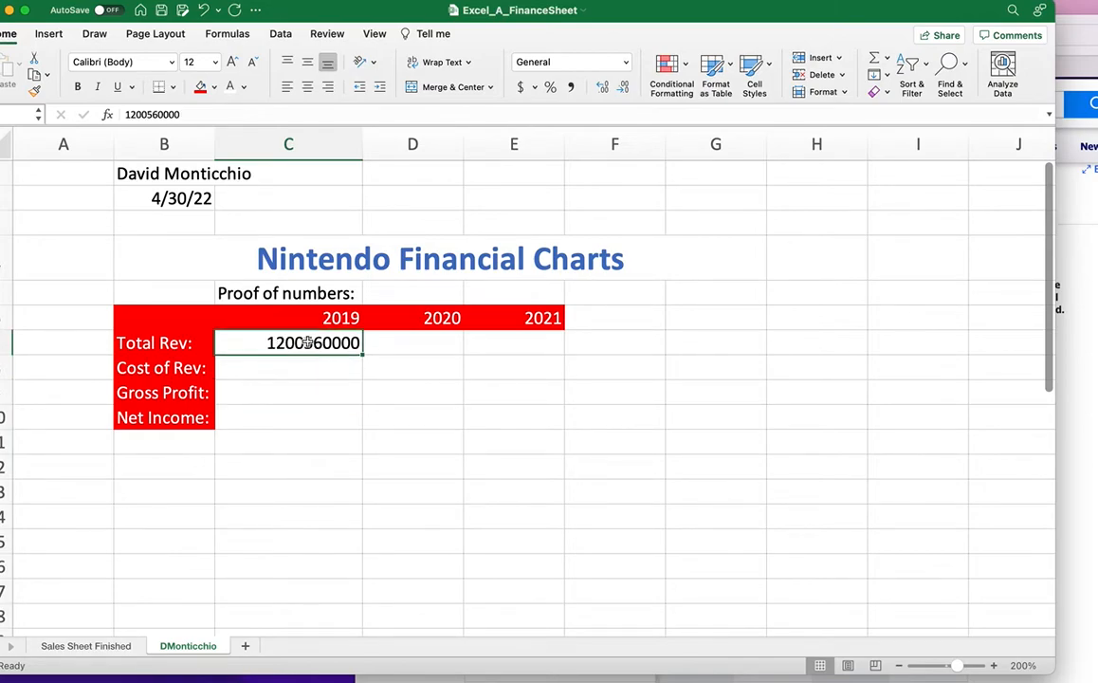
drag(819, 13, 622, 236)
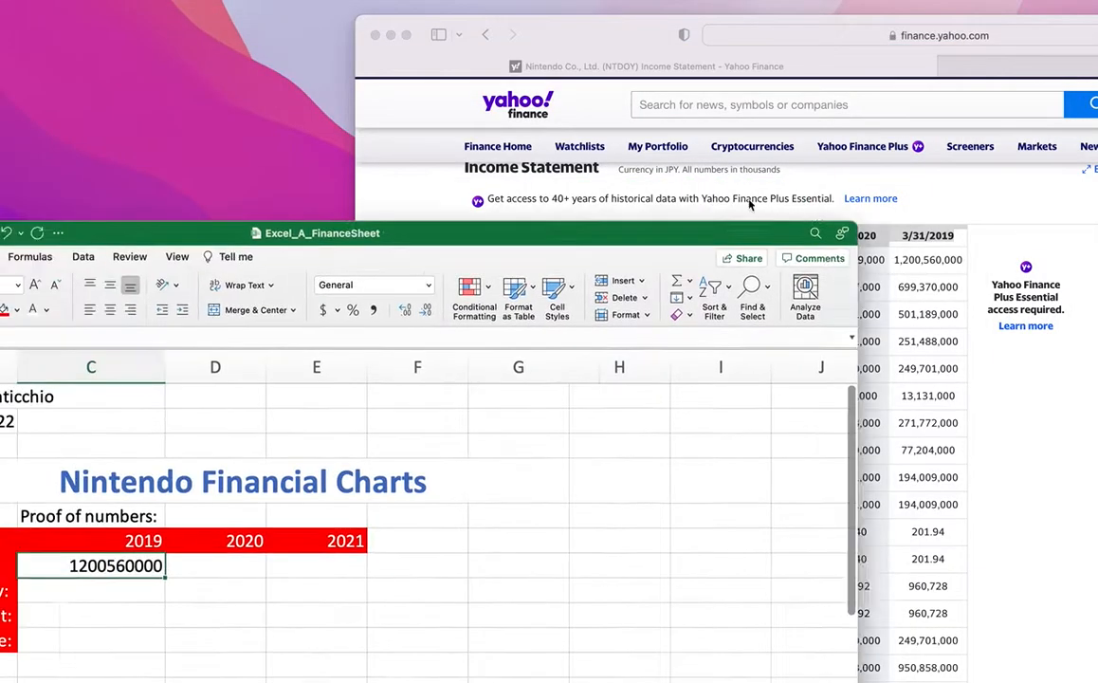
drag(750, 204, 799, 150)
drag(635, 37, 602, 38)
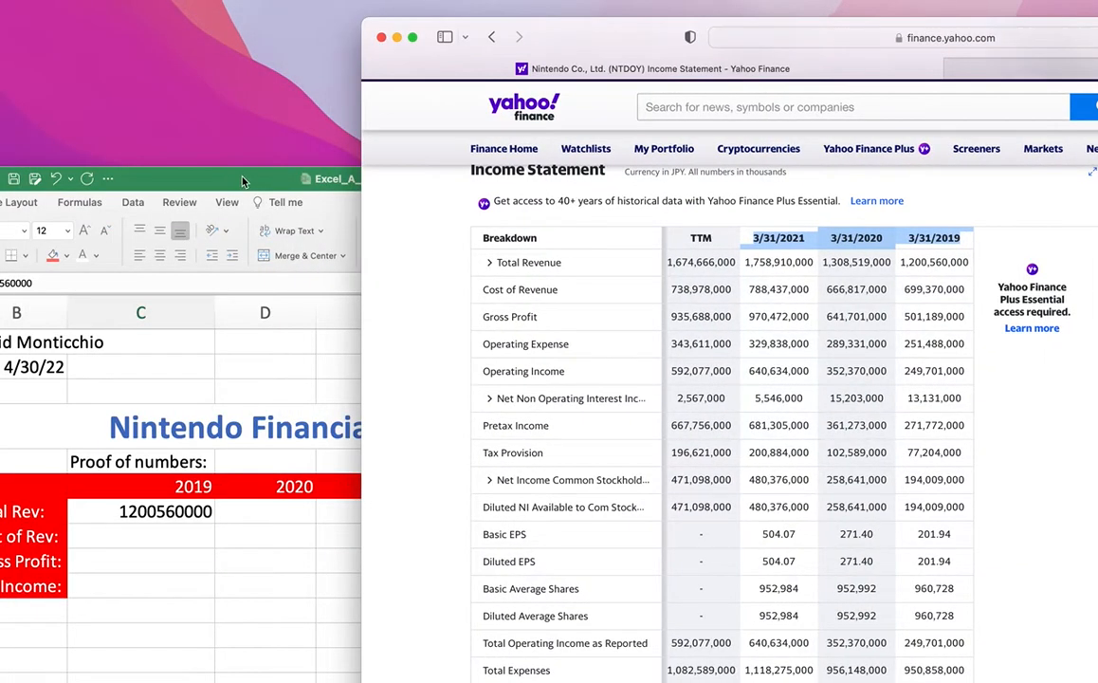
Format C7:E10 as Accounting with zero decimals, so C7 reads $ 1,200,560,000.
drag(235, 180, 404, 30)
click(385, 408)
drag(286, 357, 525, 433)
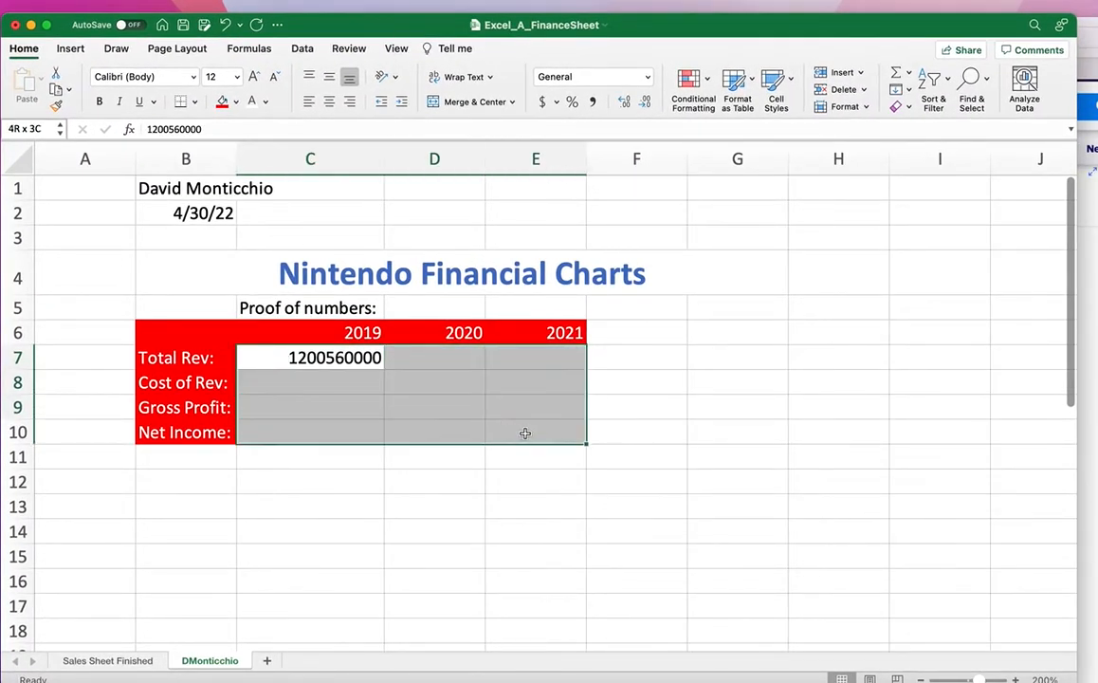
click(542, 102)
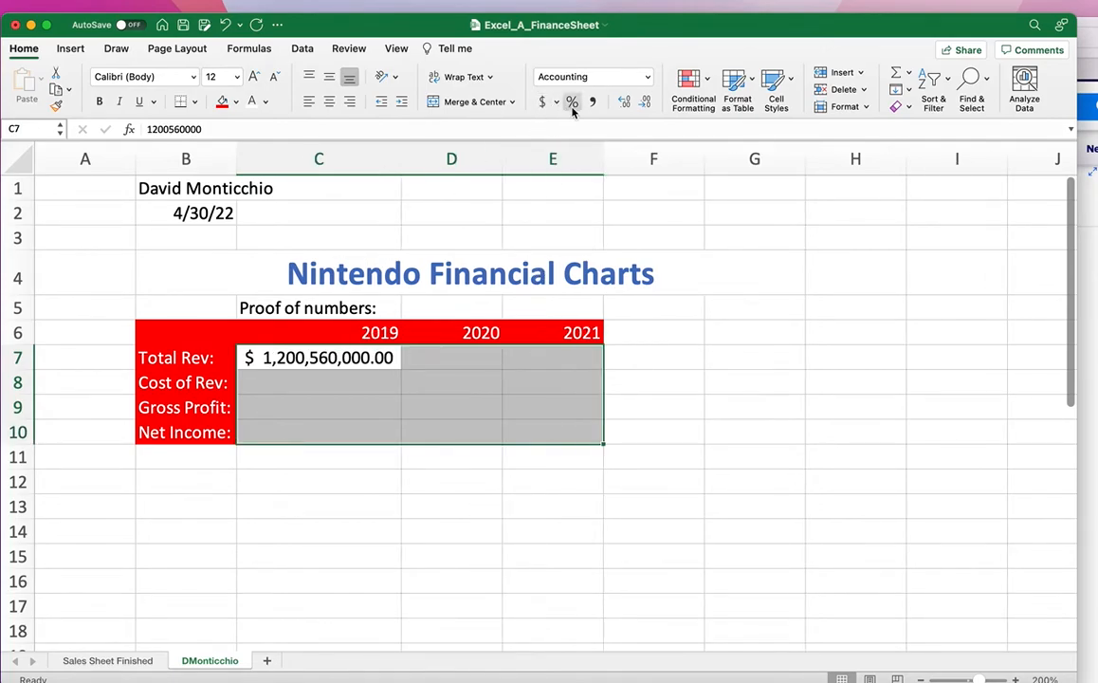
click(645, 101)
click(645, 102)
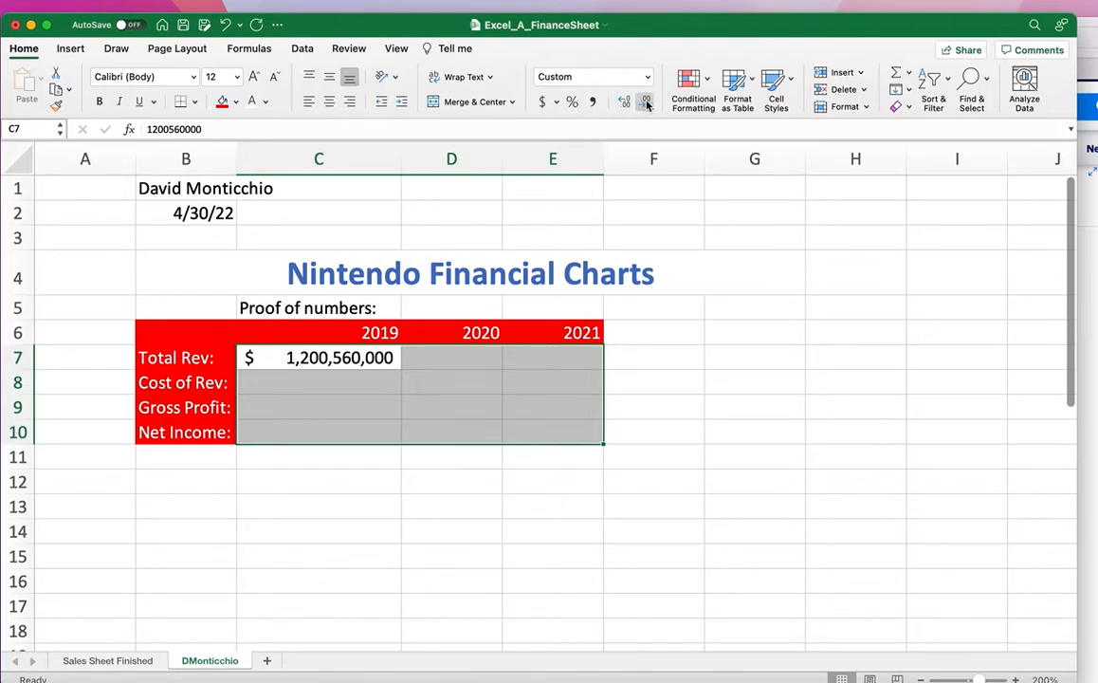
click(654, 481)
drag(873, 25, 825, 275)
Enter 1,308,519,000 as 2020 revenue in D7 and widen column D to fit.
click(442, 628)
text(1,30)
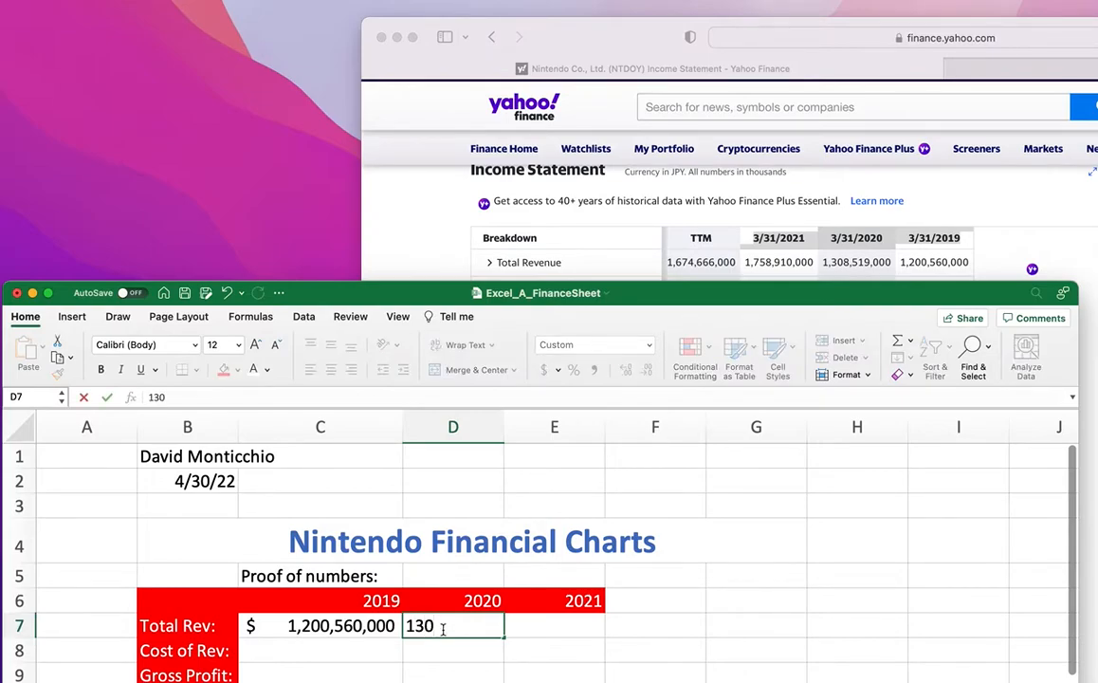
text(8,519,000)
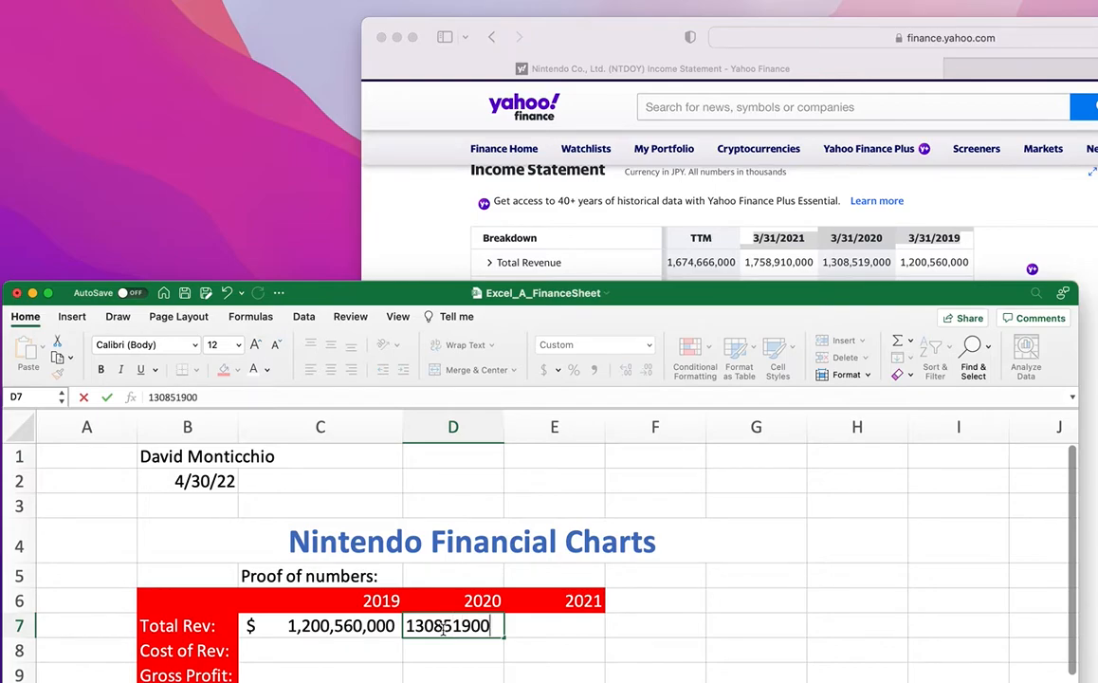
click(535, 634)
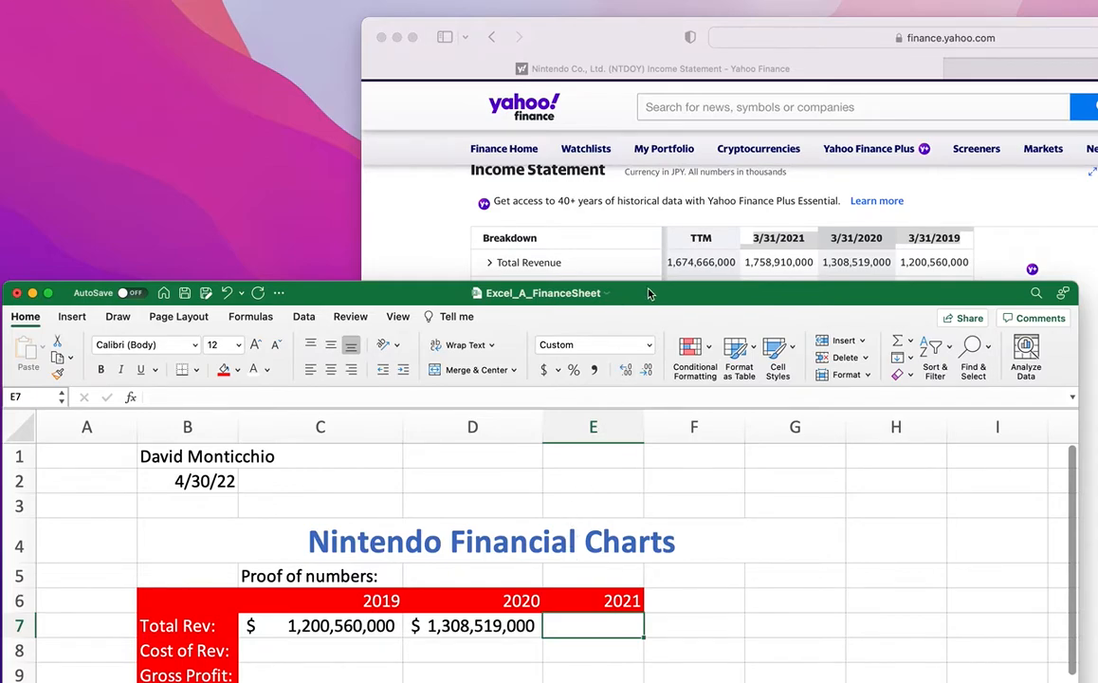
drag(649, 294, 656, 118)
drag(547, 254, 501, 260)
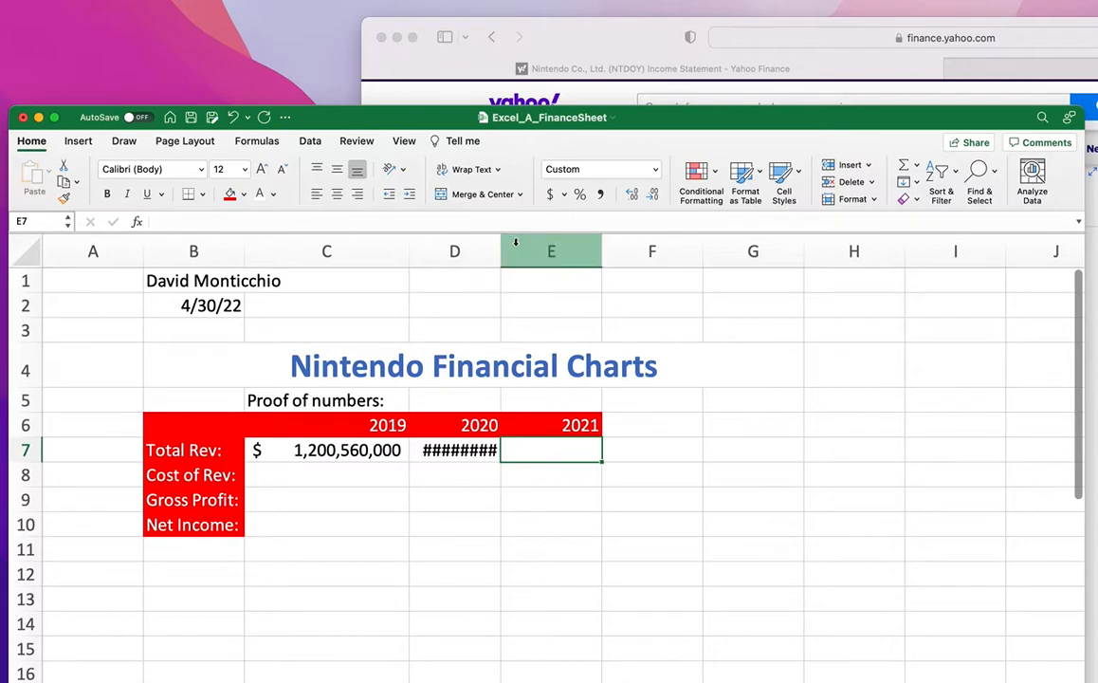
drag(500, 245, 582, 245)
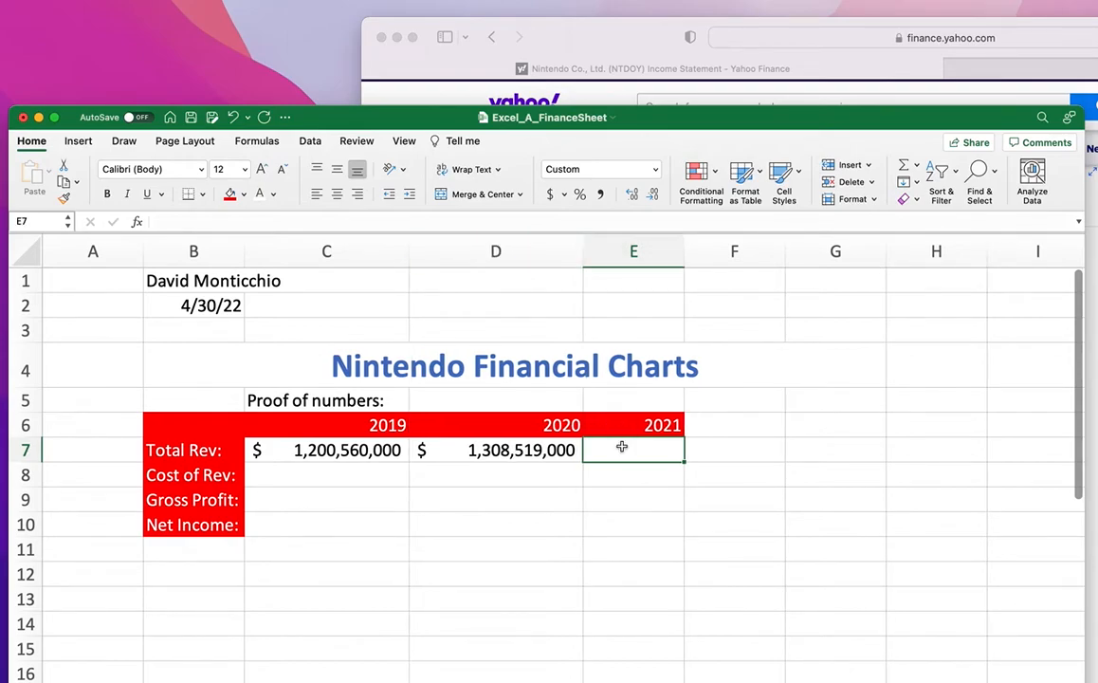
drag(725, 123, 725, 391)
drag(806, 408, 810, 320)
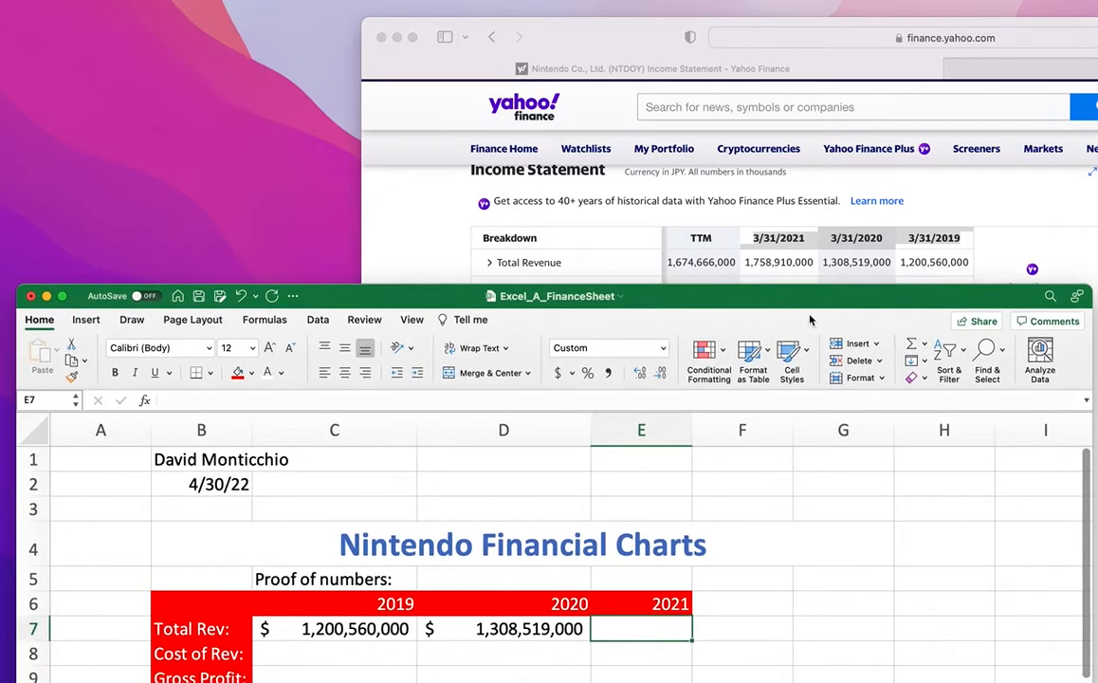
double_click(654, 627)
text(17)
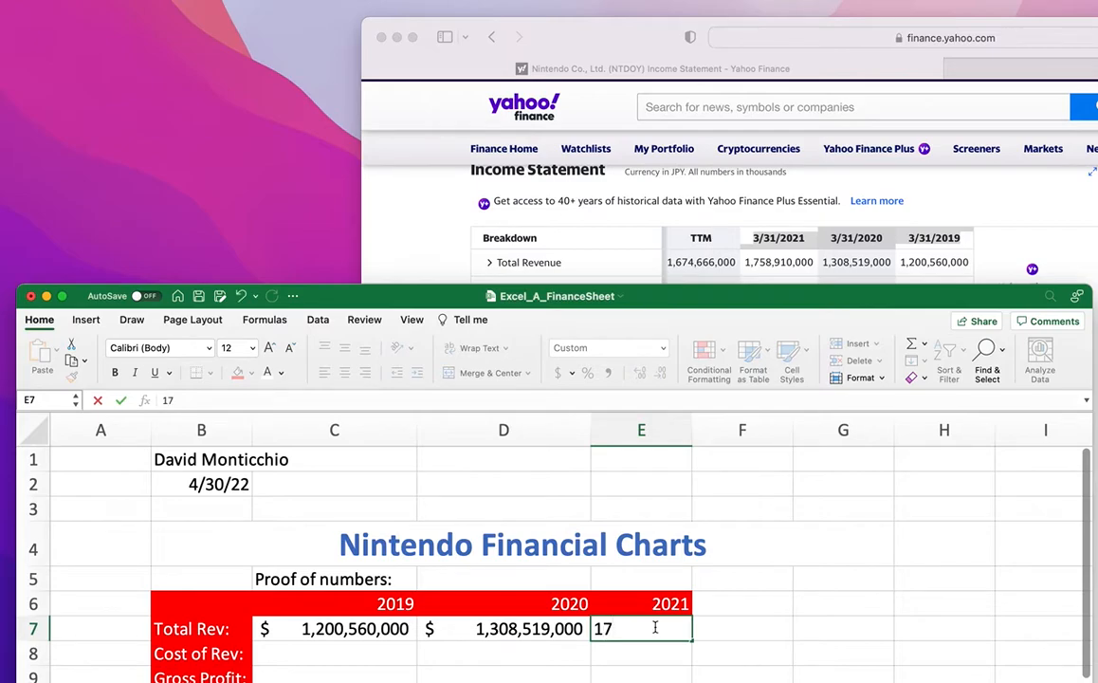
text(58910000)
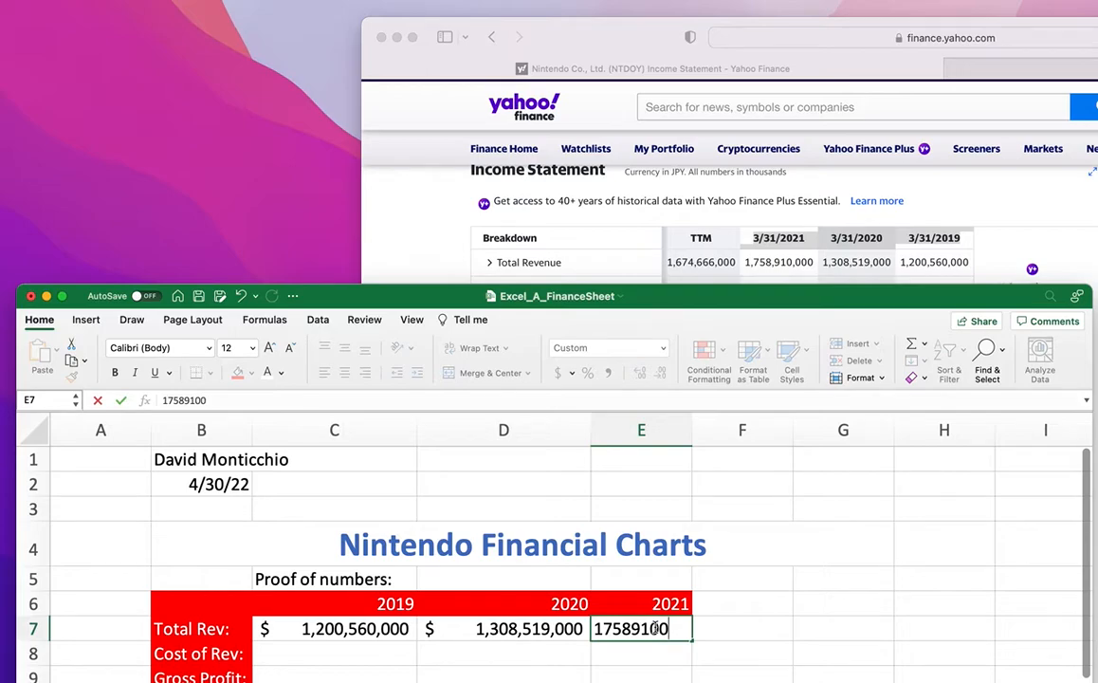
key(Return)
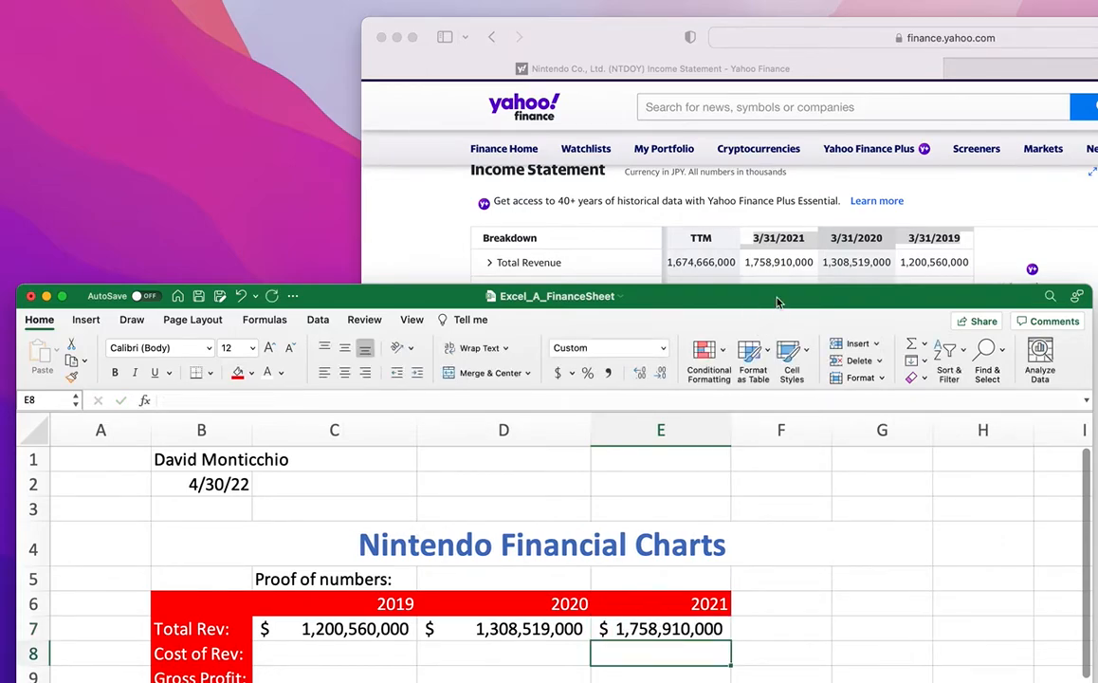
double_click(776, 301)
Widen column E to fit the 2021 revenue and review the income statement in the browser.
drag(735, 183, 776, 183)
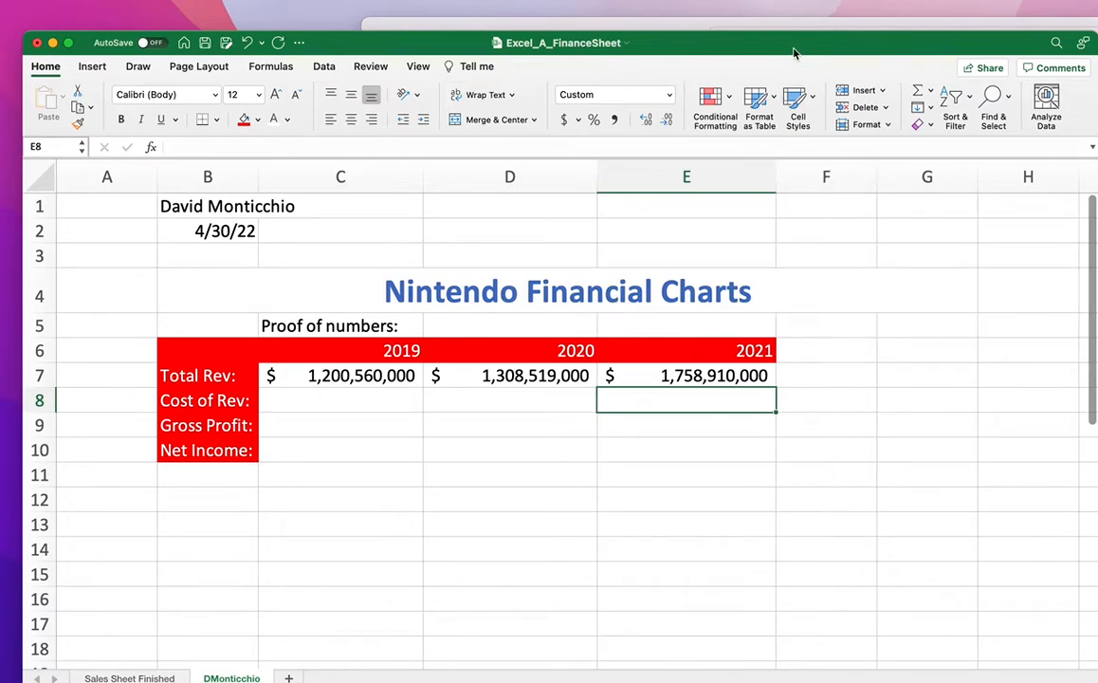
double_click(795, 53)
scroll(762, 237, down, 3)
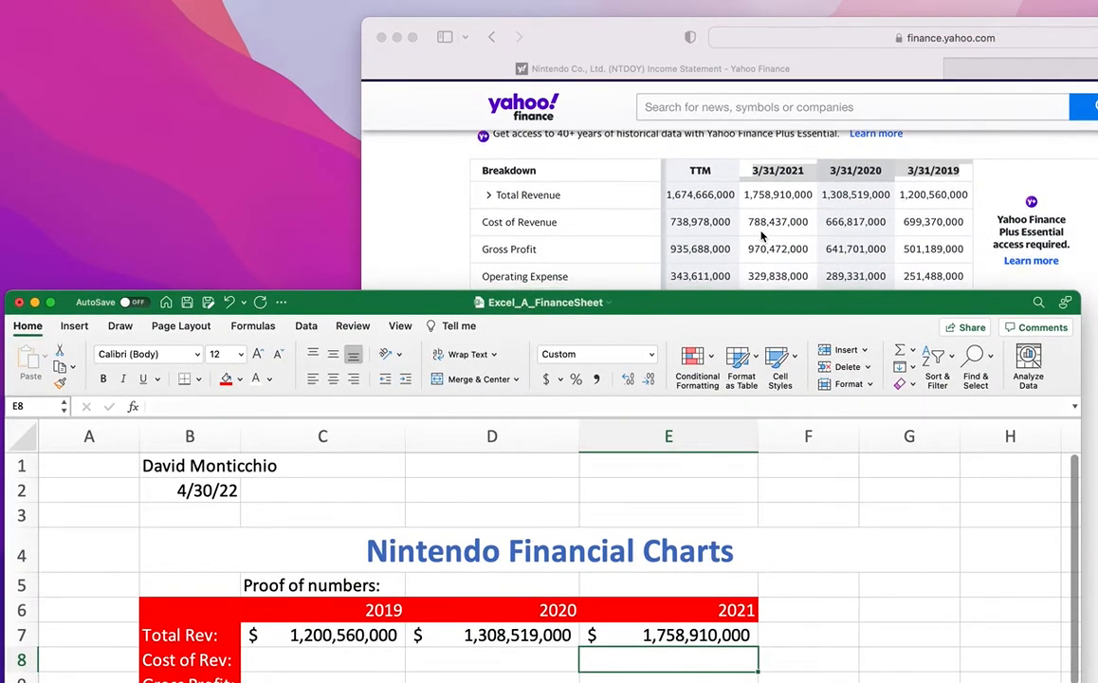
scroll(762, 236, down, 10)
scroll(744, 265, up, 4)
scroll(739, 282, up, 5)
scroll(739, 283, up, 8)
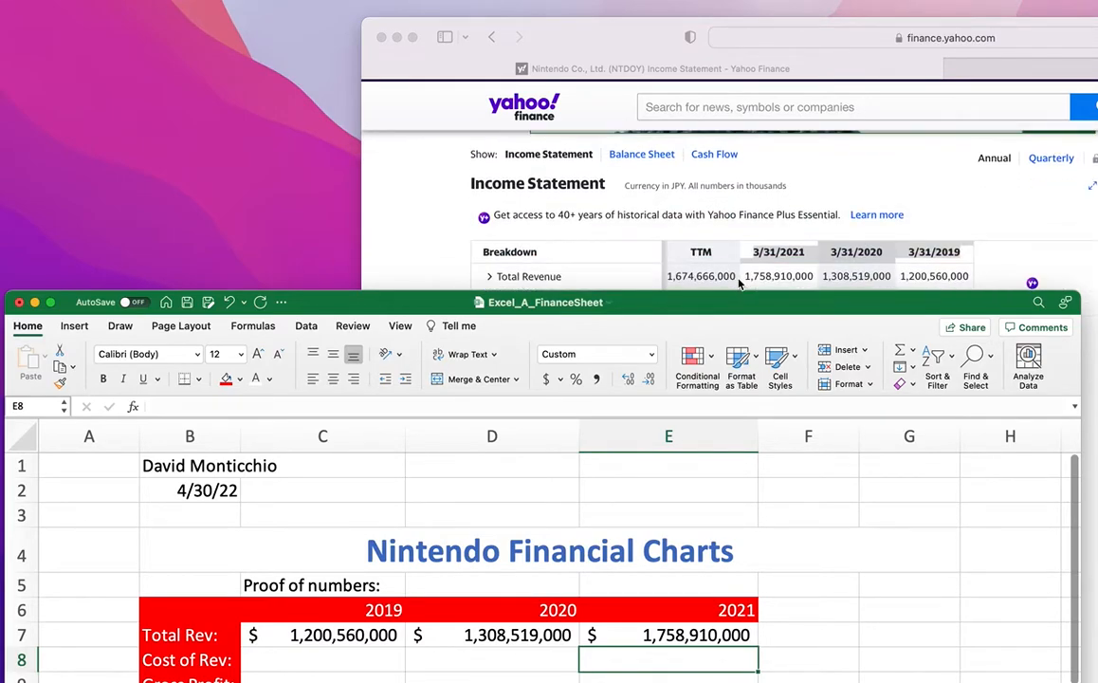
scroll(739, 283, down, 2)
drag(751, 308, 742, 245)
scroll(749, 221, down, 2)
scroll(749, 221, down, 1)
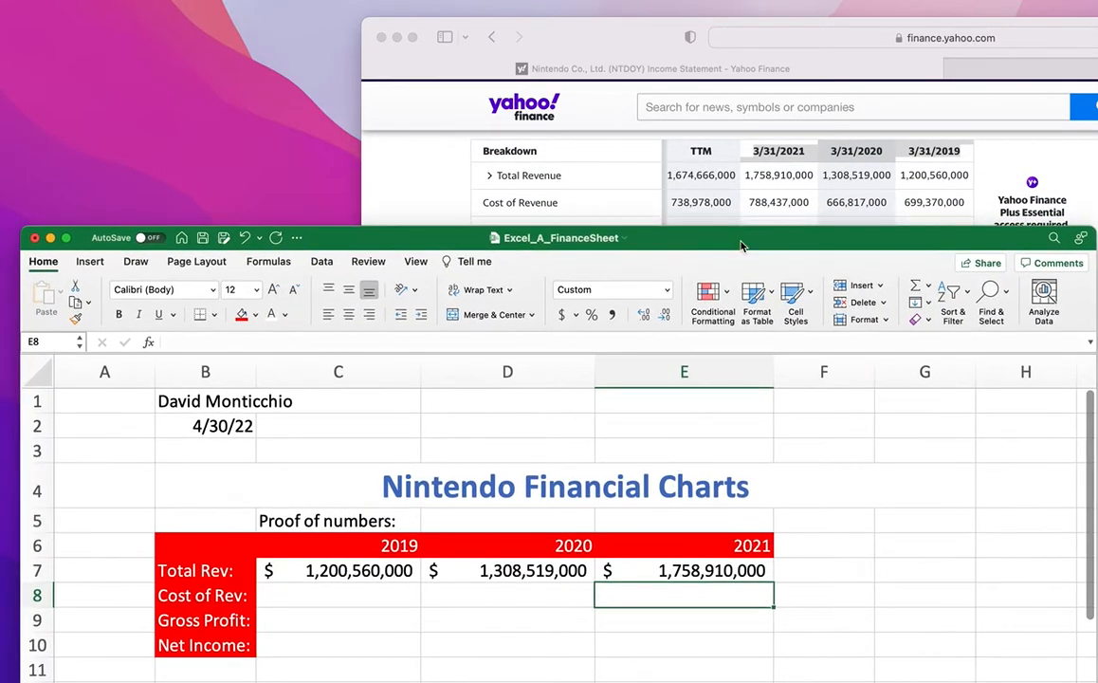
Enter Cost of Rev: 788,437,000 in E8, 666,817,000 in D8, 699,370,000 in C8.
double_click(646, 600)
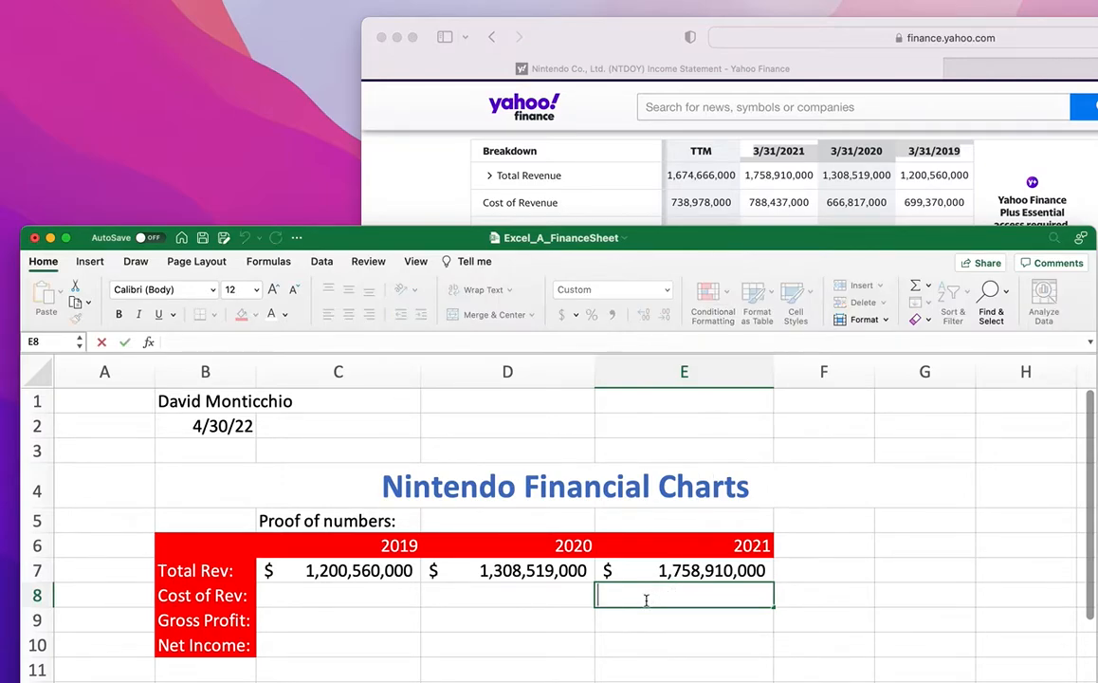
text(788)
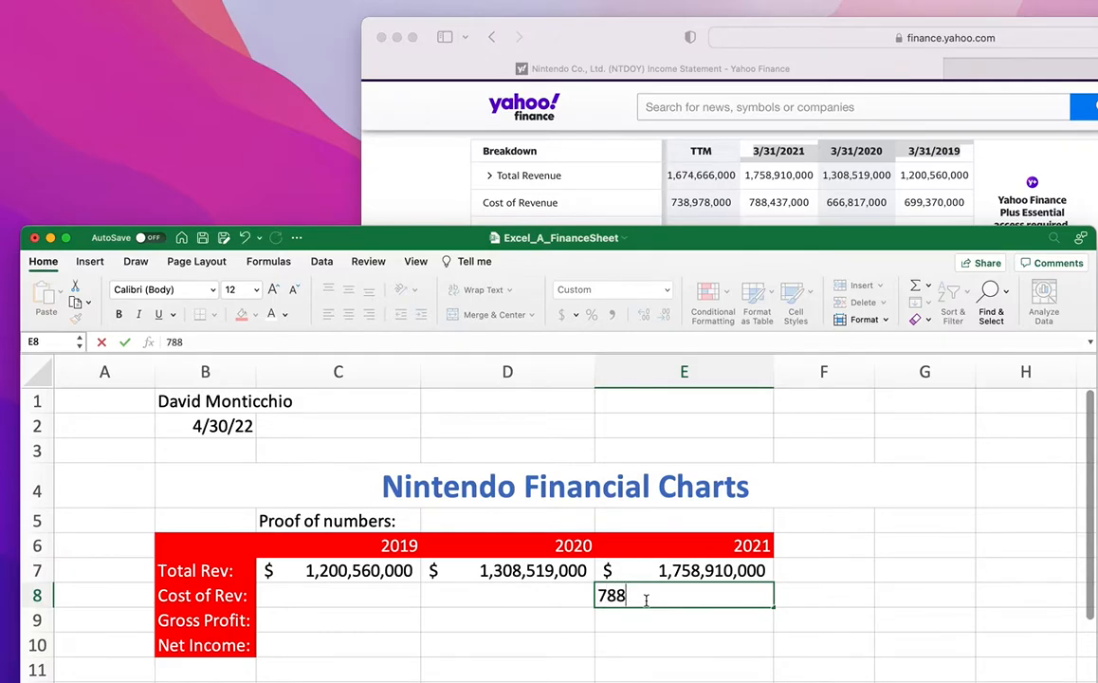
text(437000)
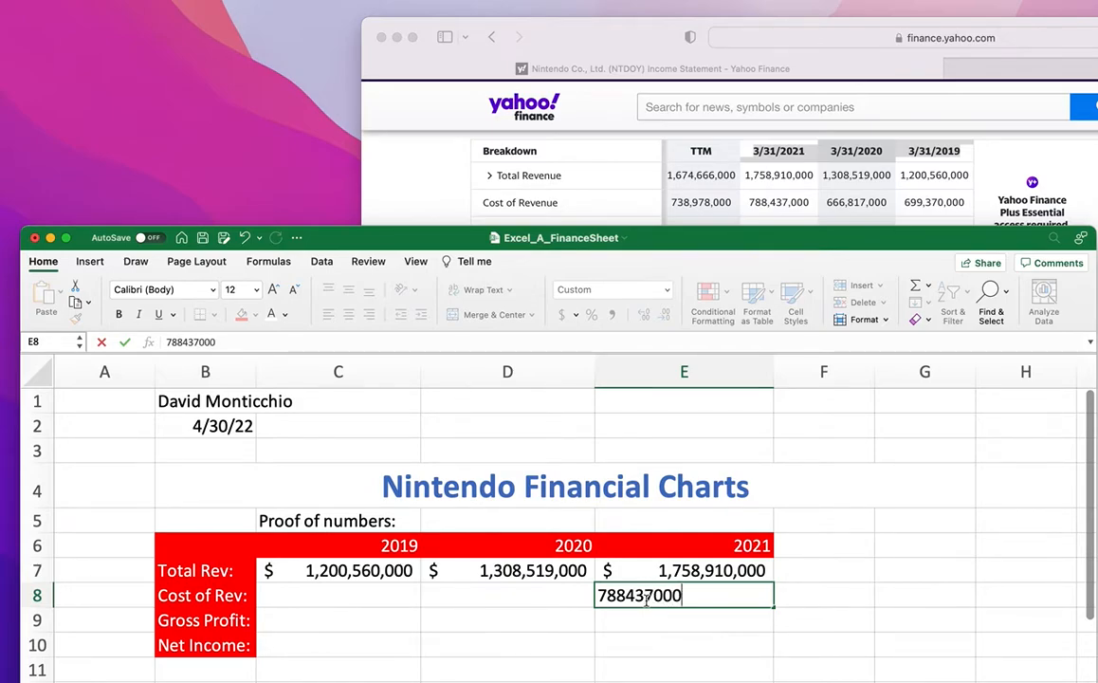
click(565, 597)
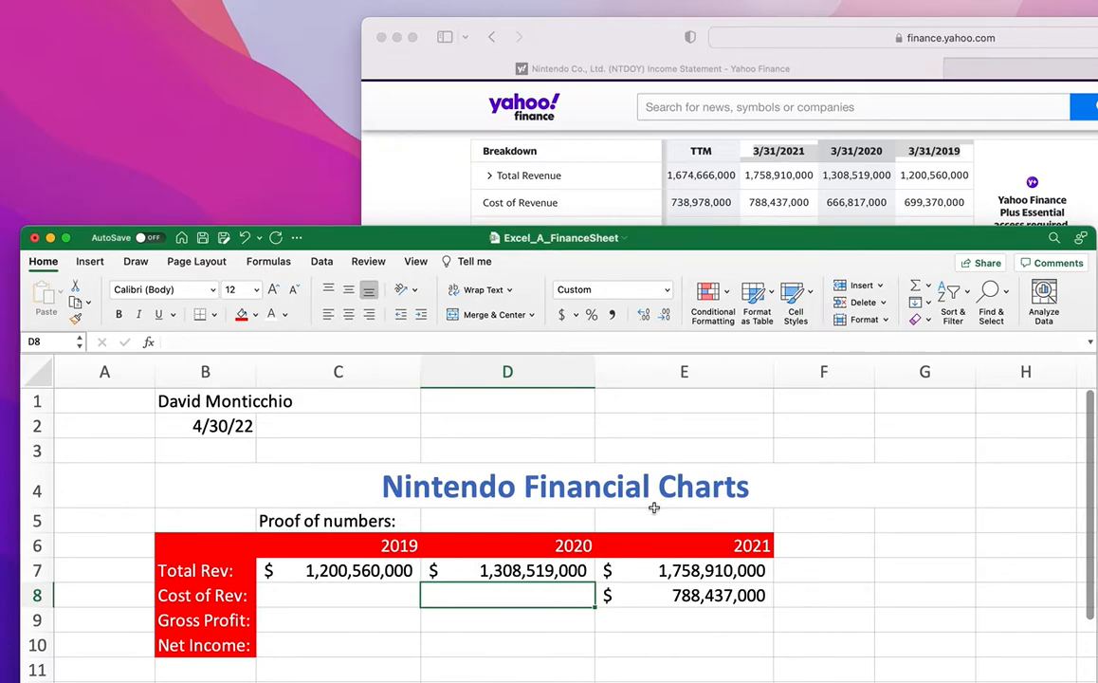
text(666)
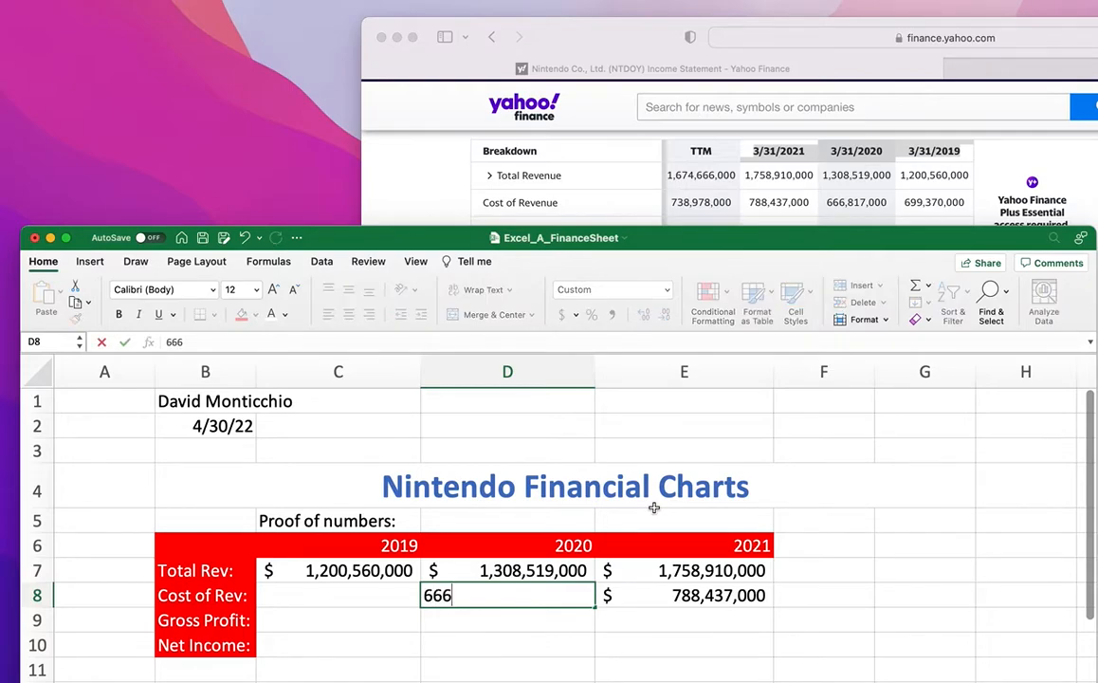
text(817000)
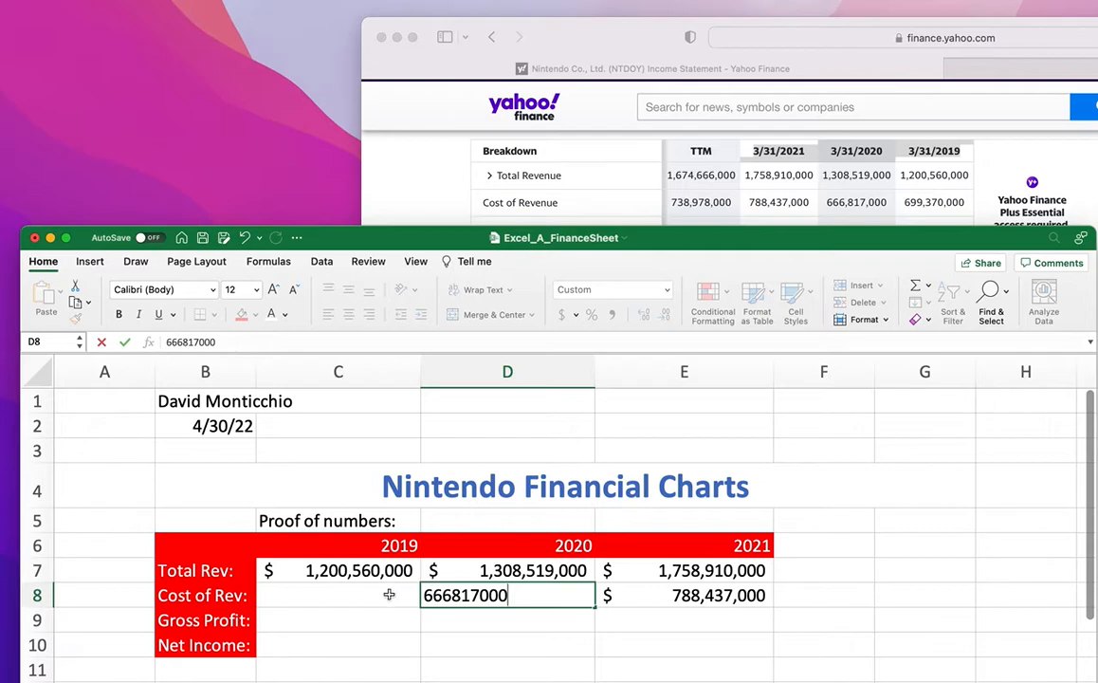
click(389, 595)
text(6)
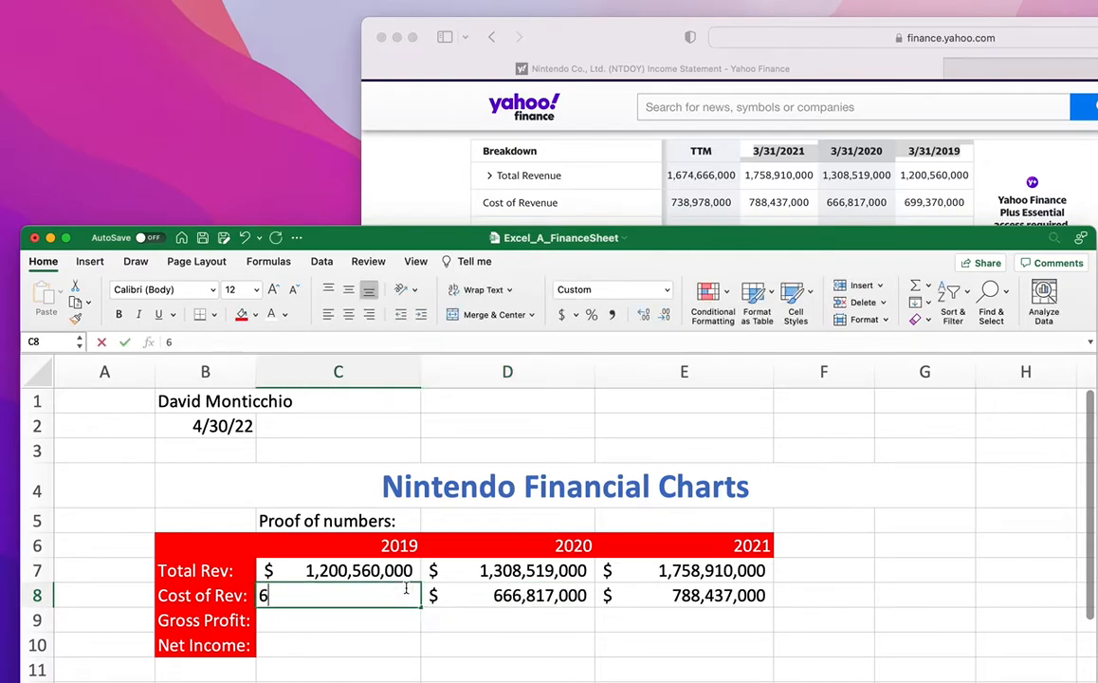
text(9936)
key(BackSpace)
text(70,0000)
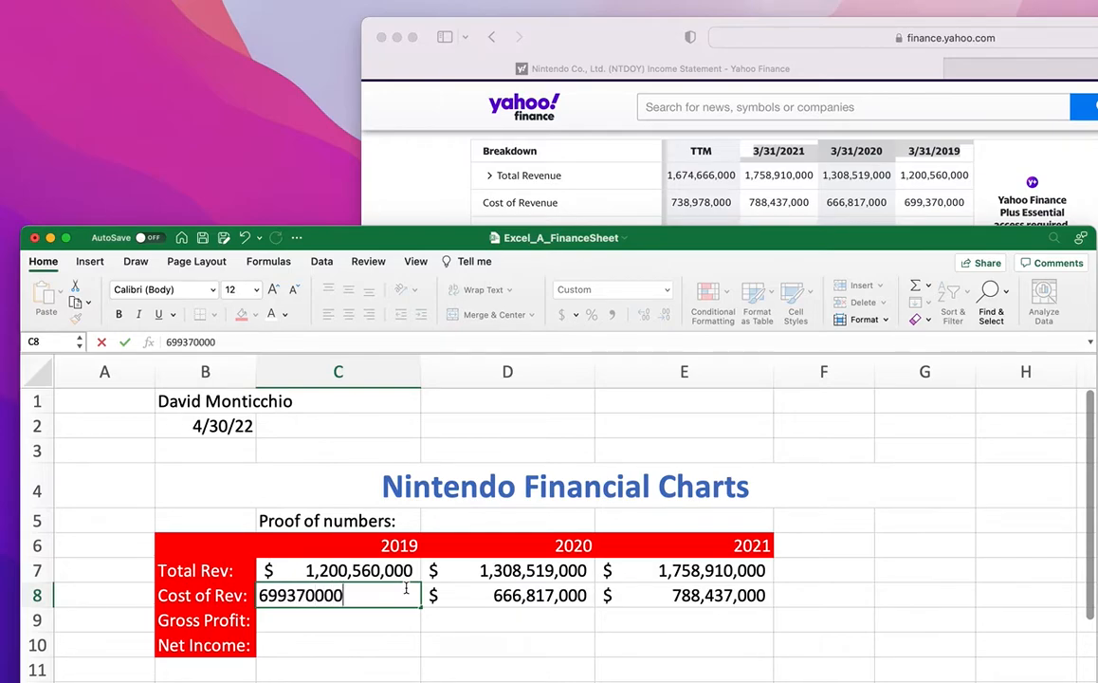
key(Return)
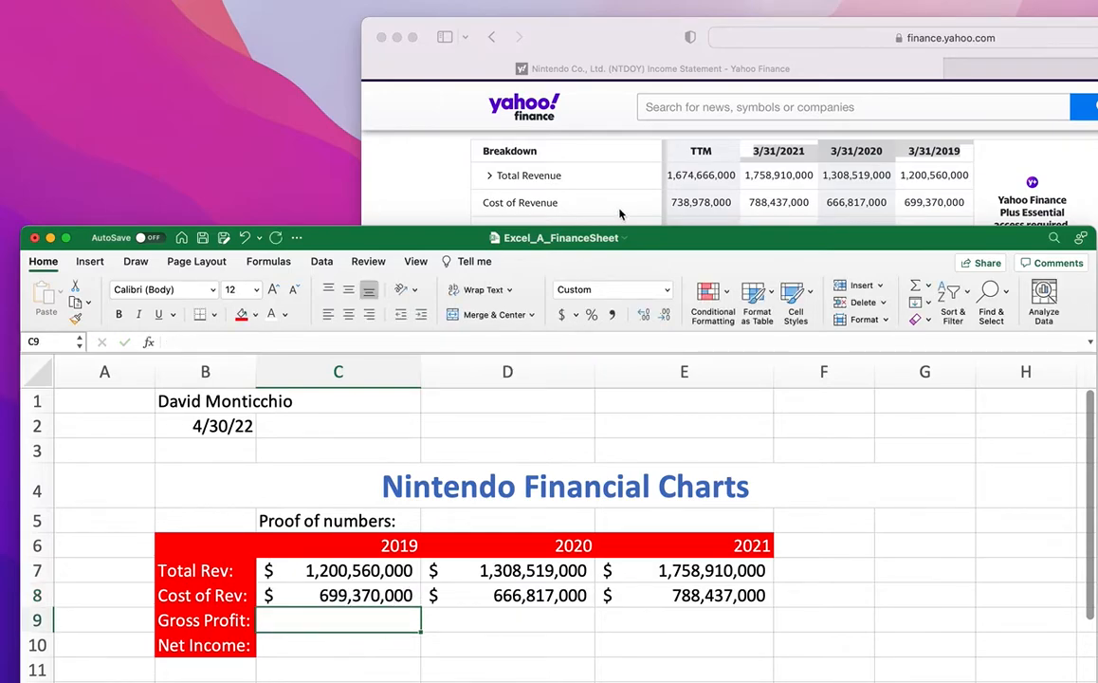
Enter Gross Profit 501,189,000, 641,701,000 and 970,472,000 across C9:E9.
scroll(559, 187, down, 2)
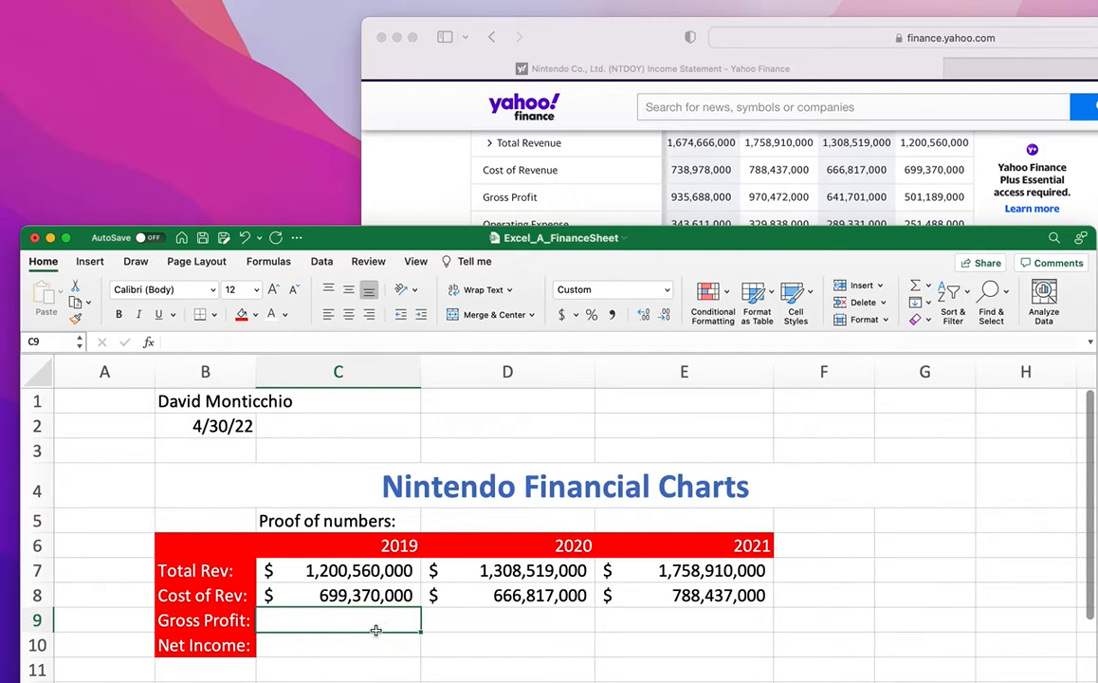
text(501)
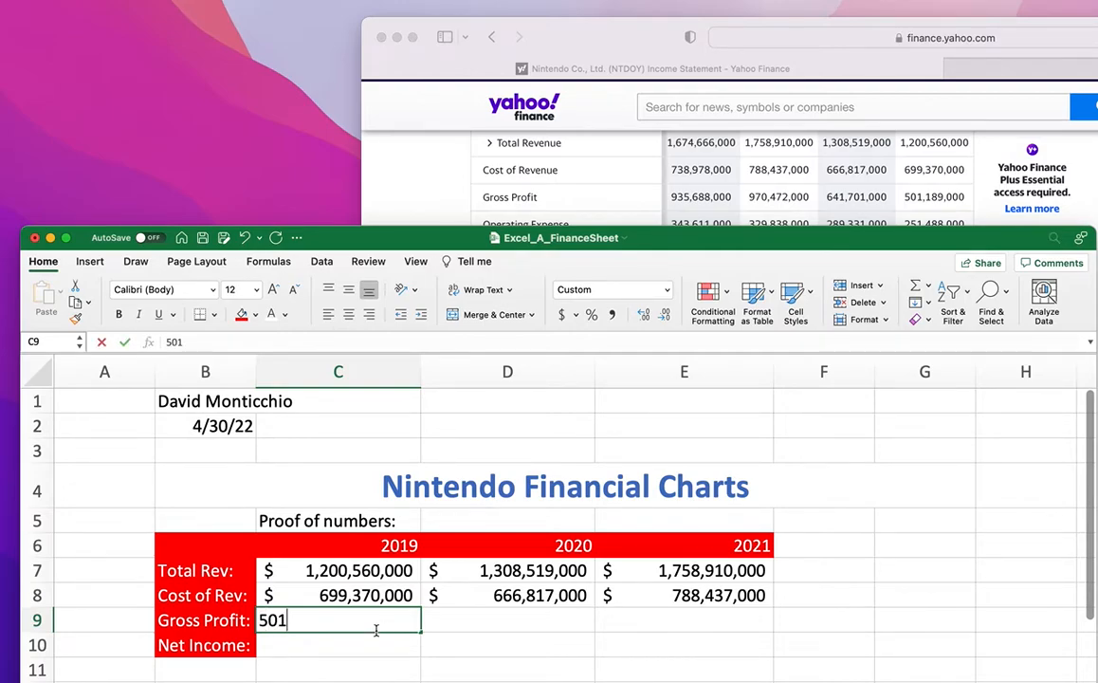
text(,189)
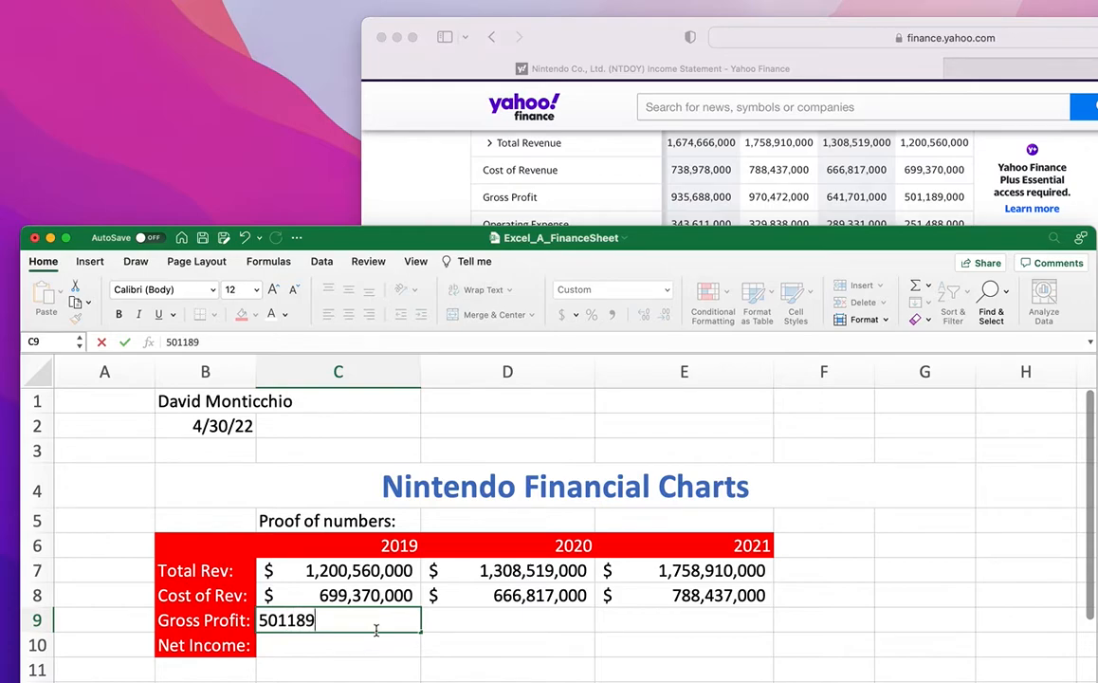
text(,000)
key(Tab)
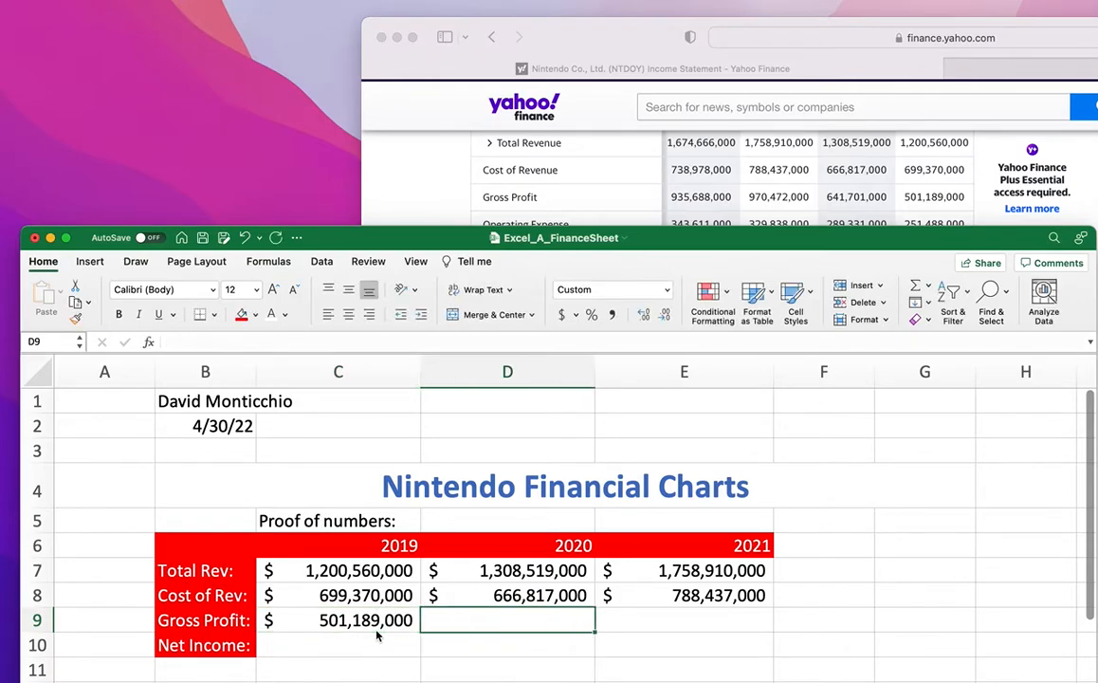
text(641701000)
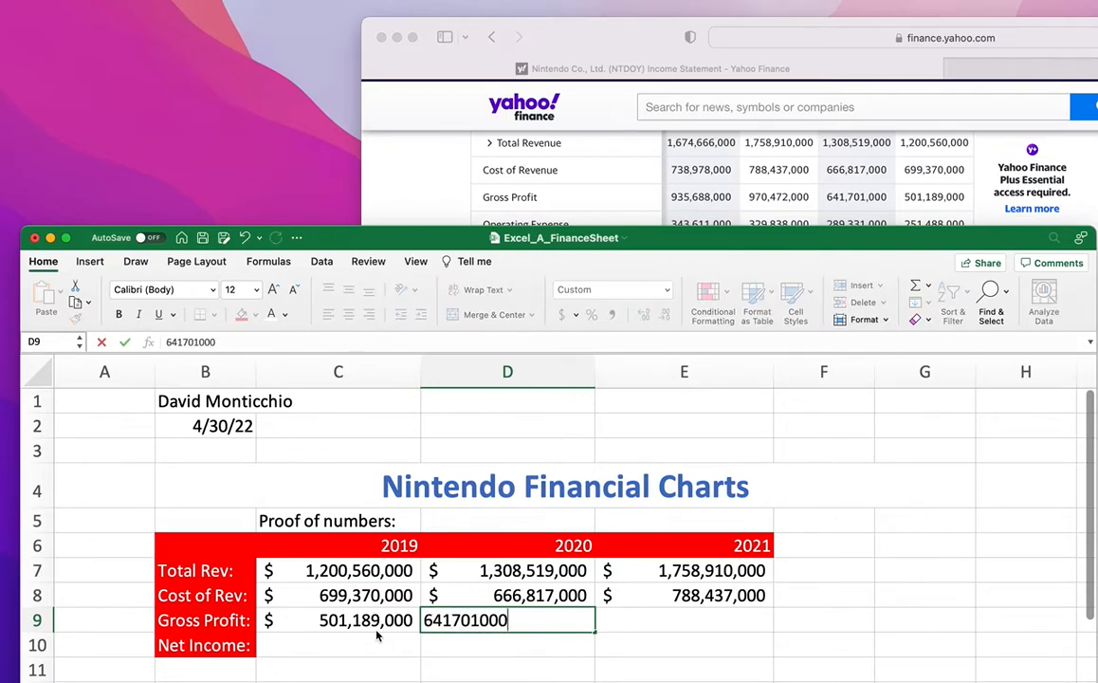
key(Tab)
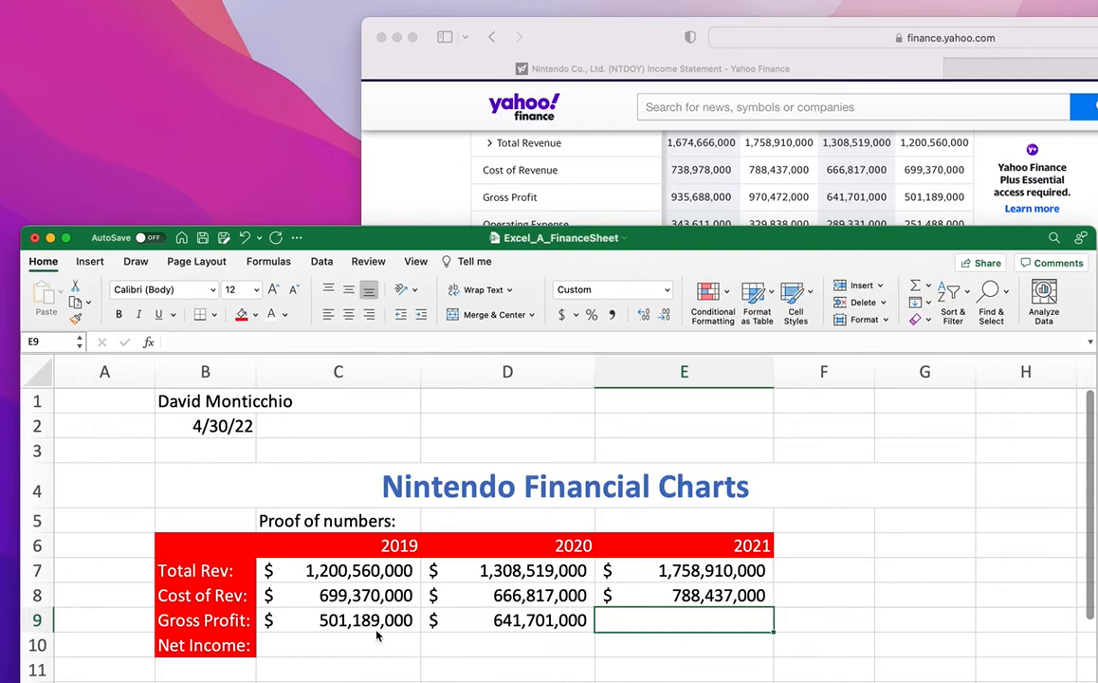
text(970)
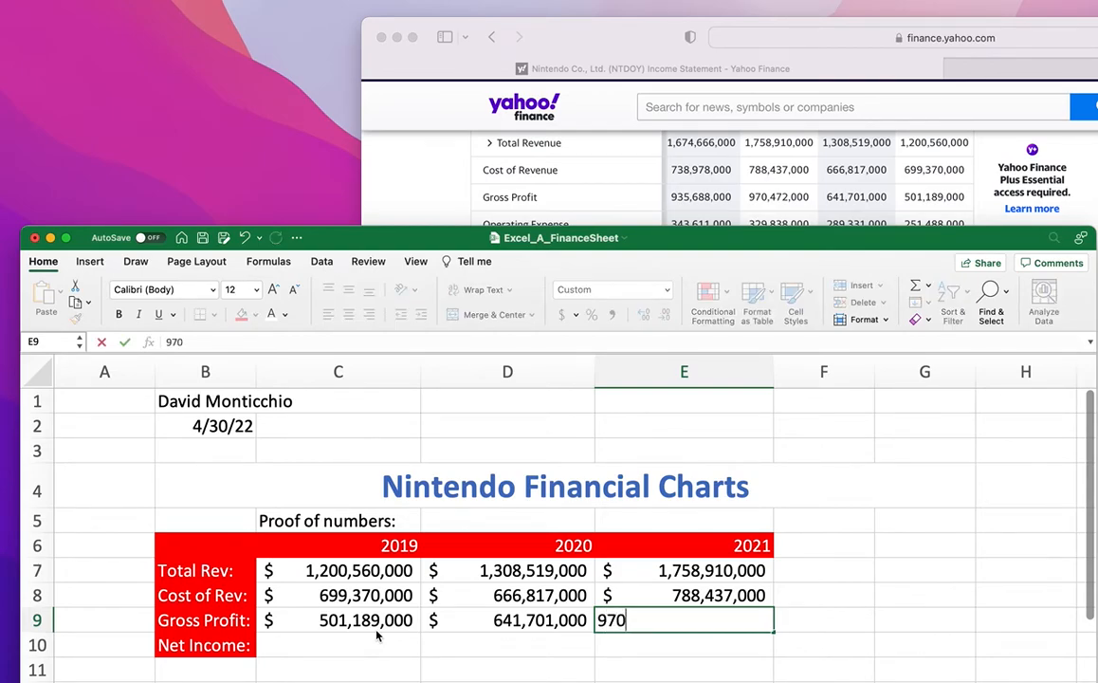
text(472000)
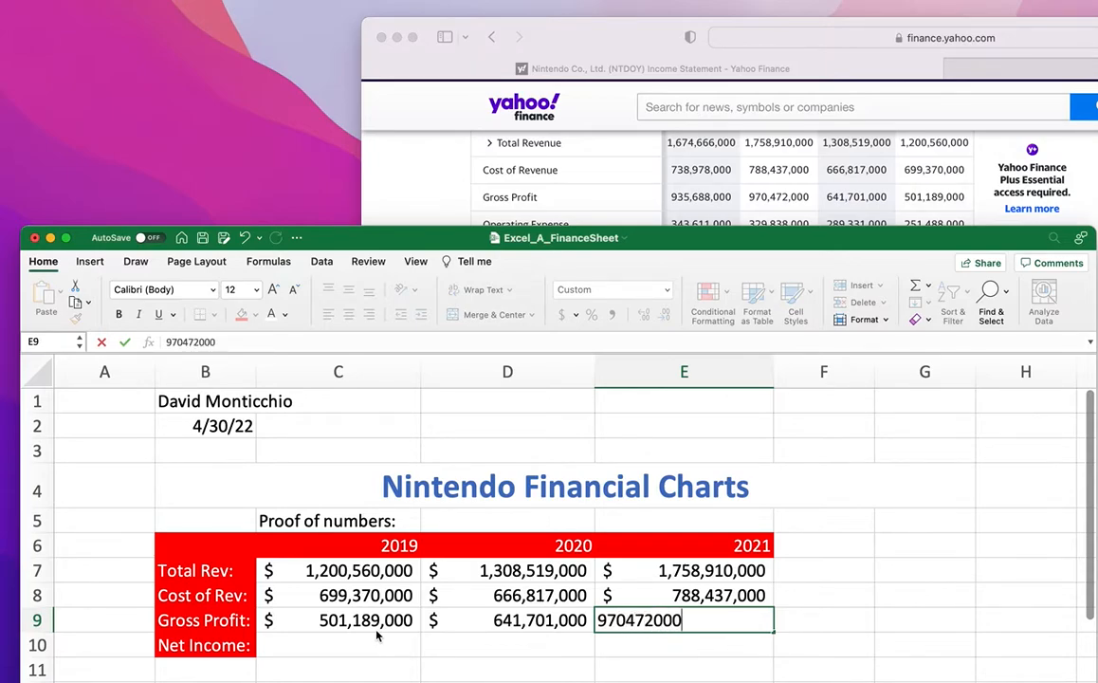
click(377, 635)
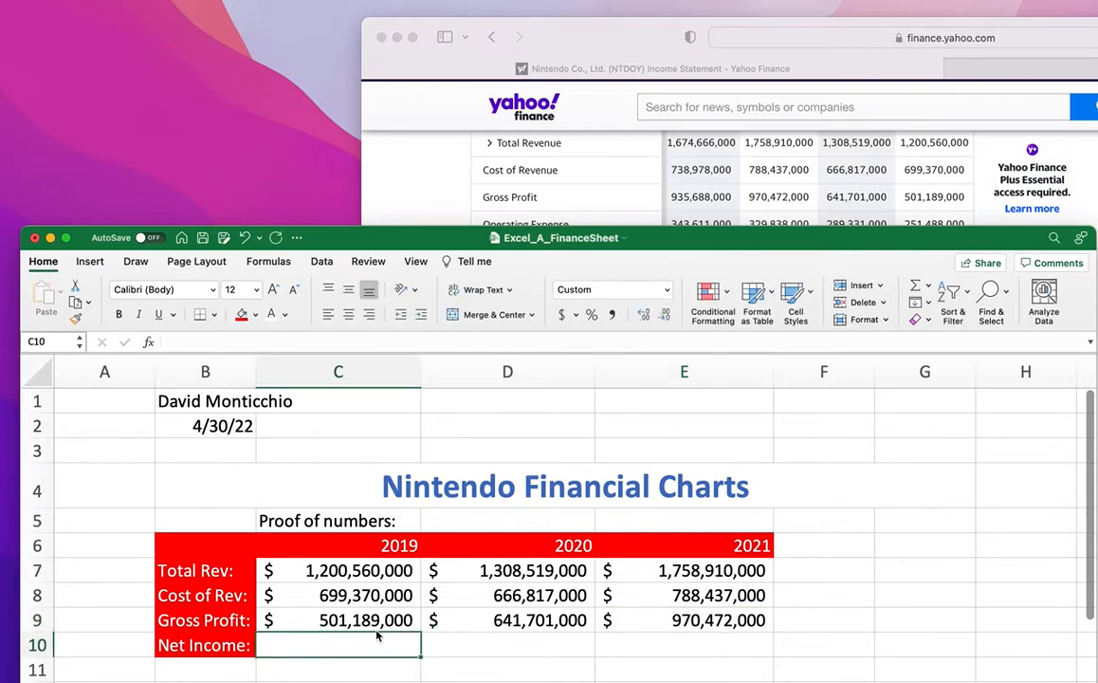
click(364, 622)
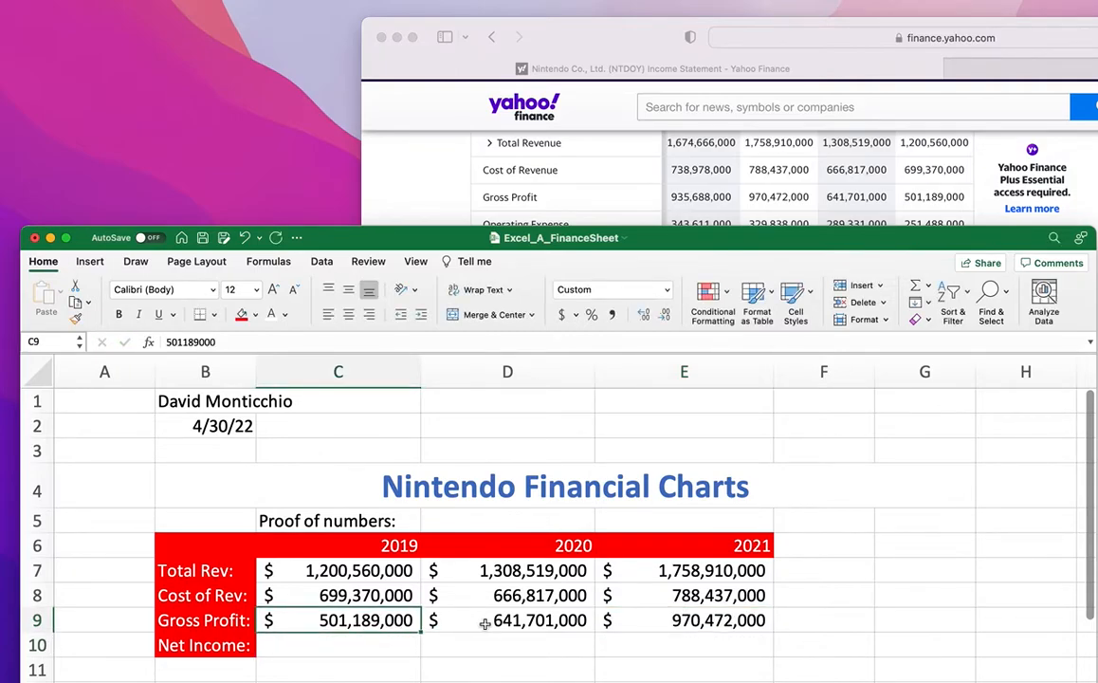
click(463, 620)
click(607, 620)
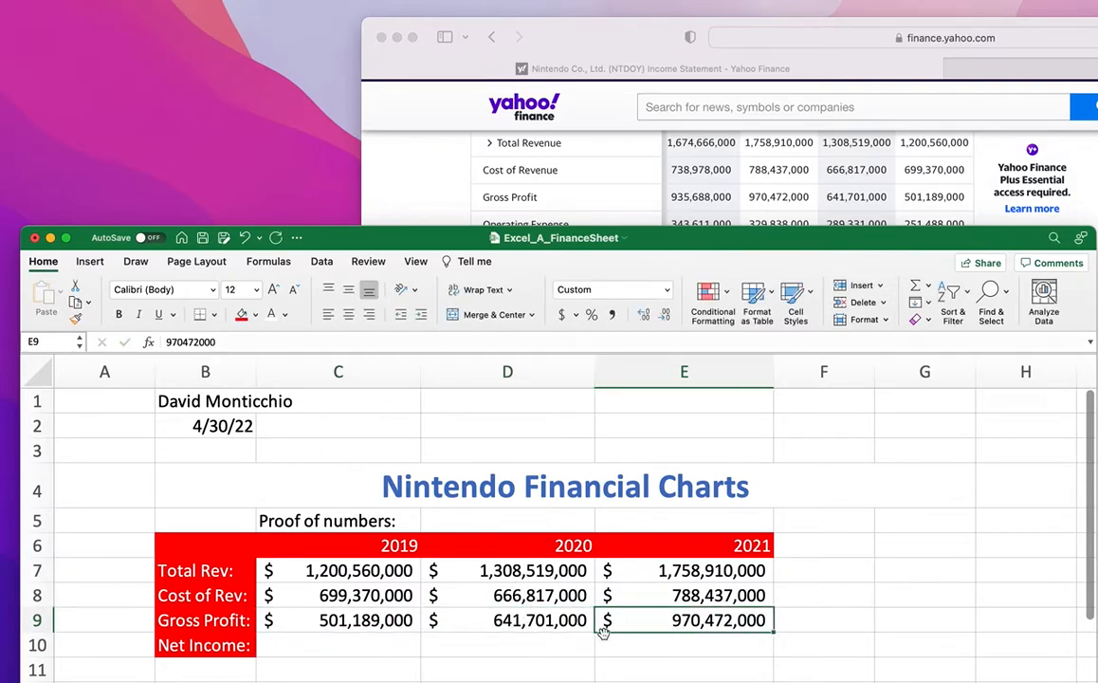
click(687, 571)
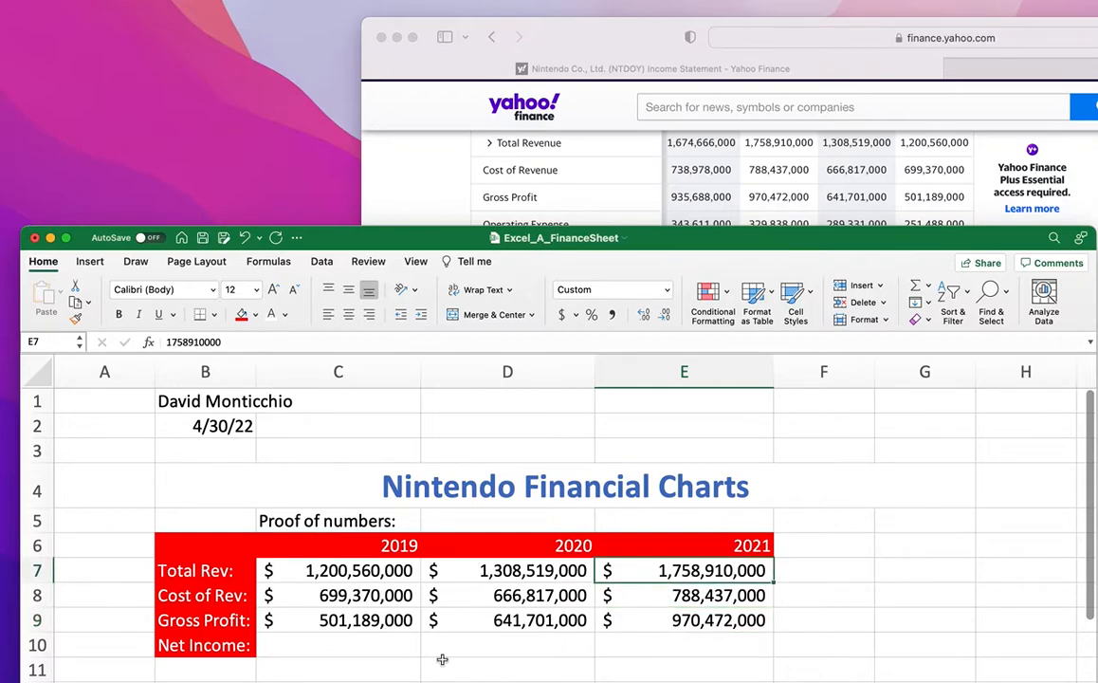
click(384, 648)
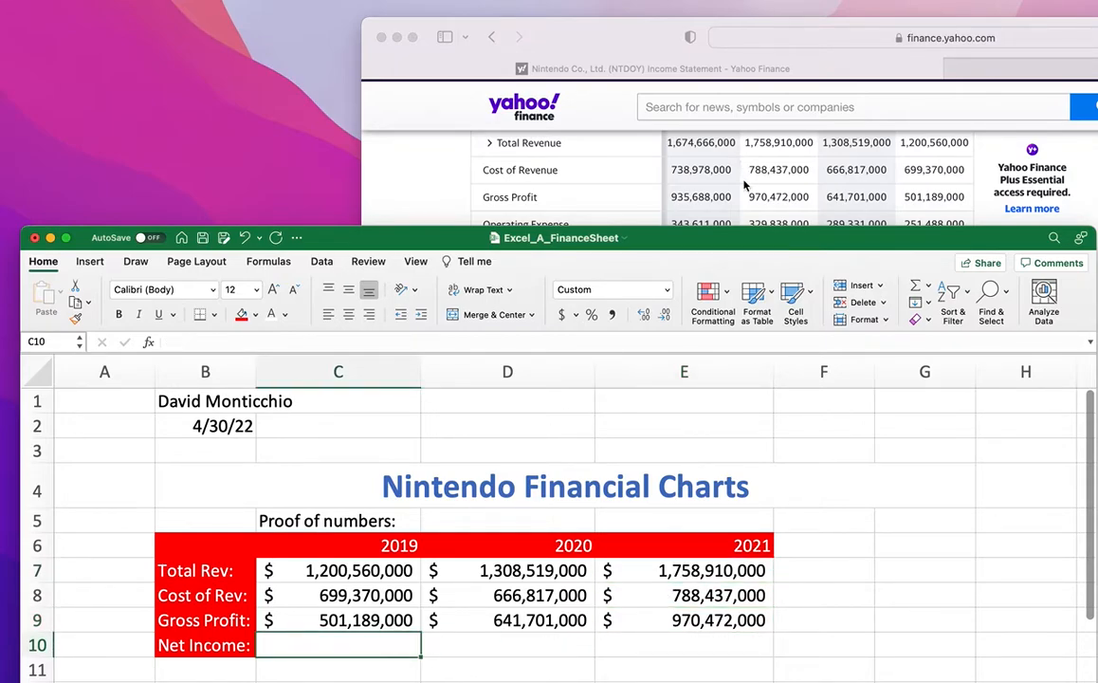
click(377, 573)
click(371, 596)
click(365, 621)
scroll(660, 211, down, 3)
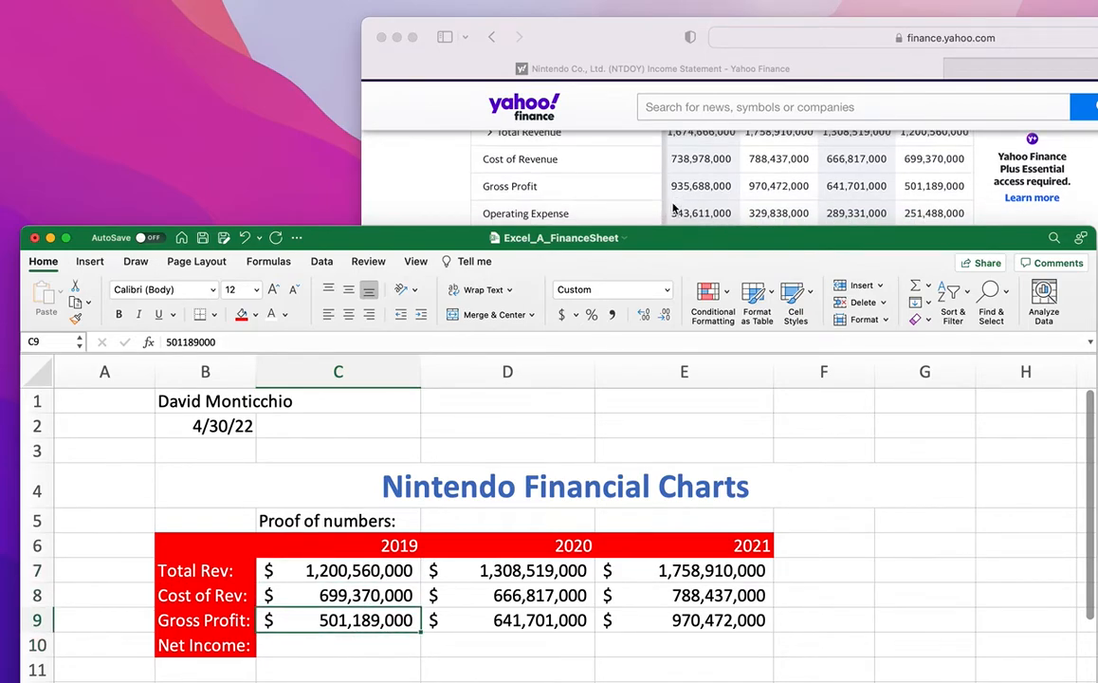
scroll(679, 207, up, 1)
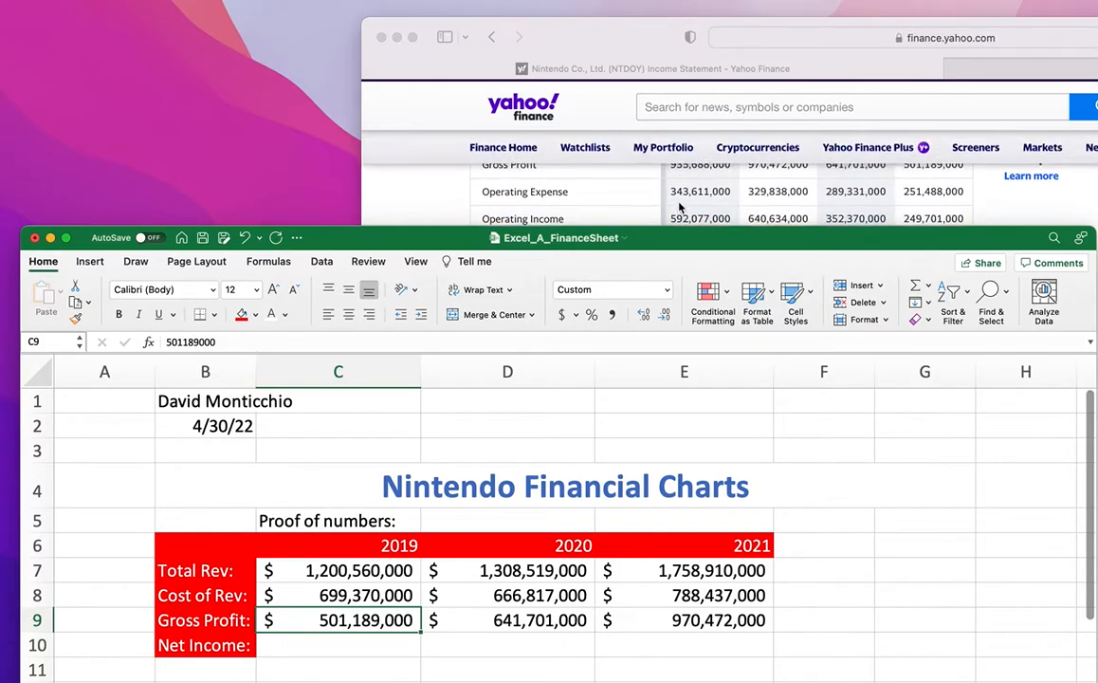
scroll(650, 196, down, 1)
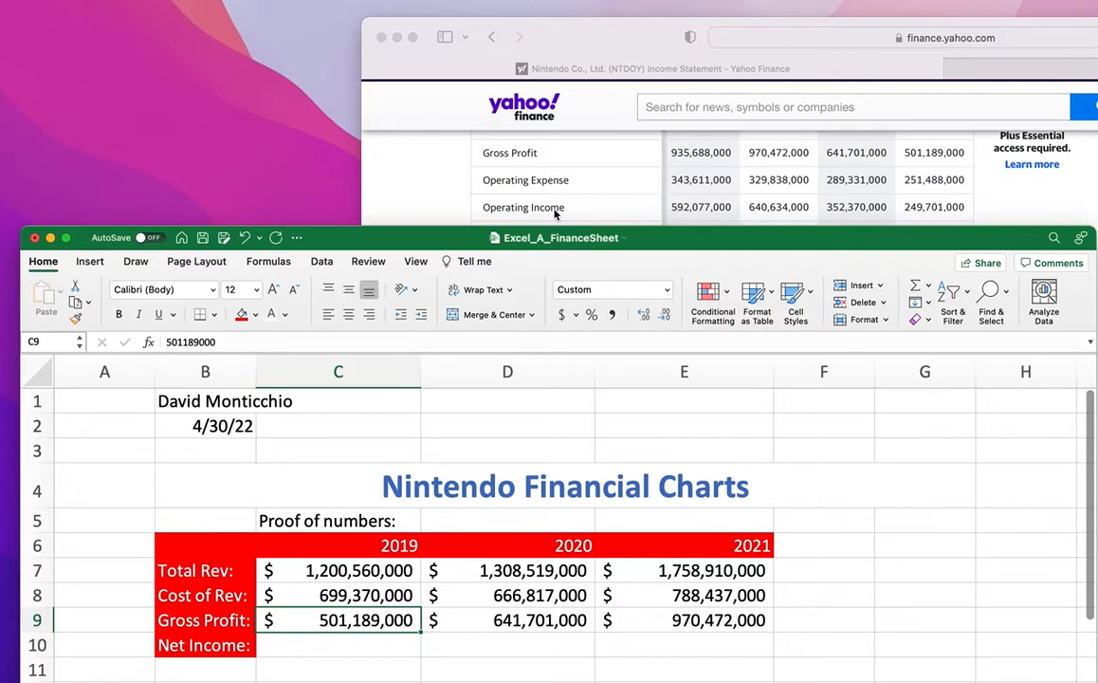
click(304, 648)
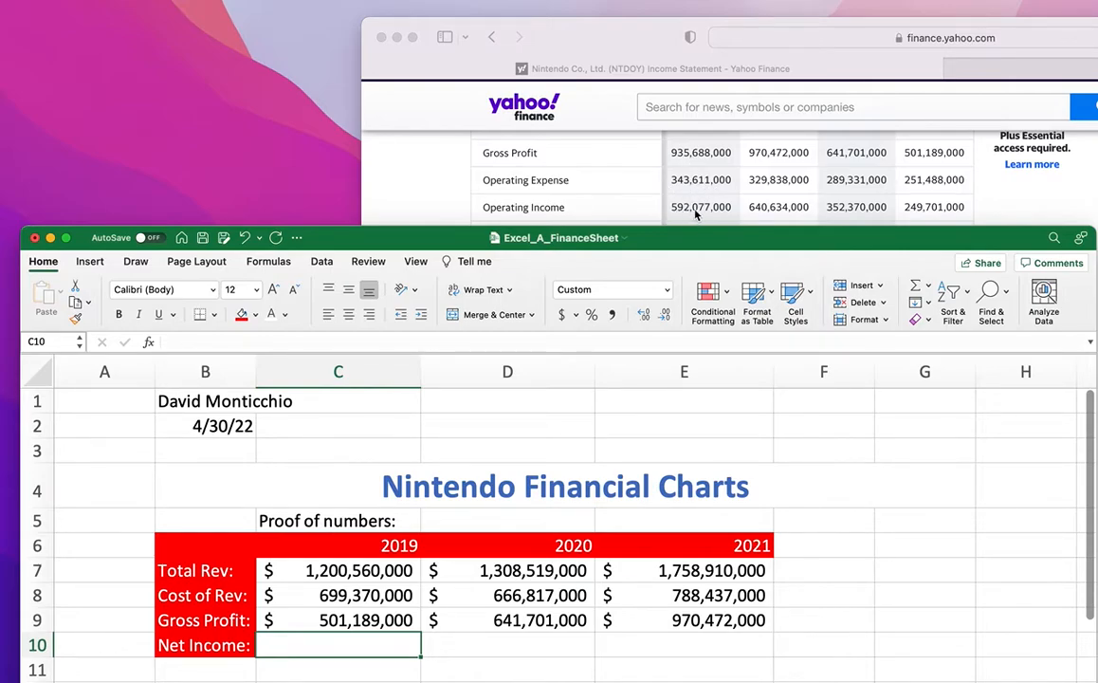
Enter Net Income 249,701,000 in C10 and 352,370,000 in D10, then begin 640,634,000 in E10.
double_click(347, 646)
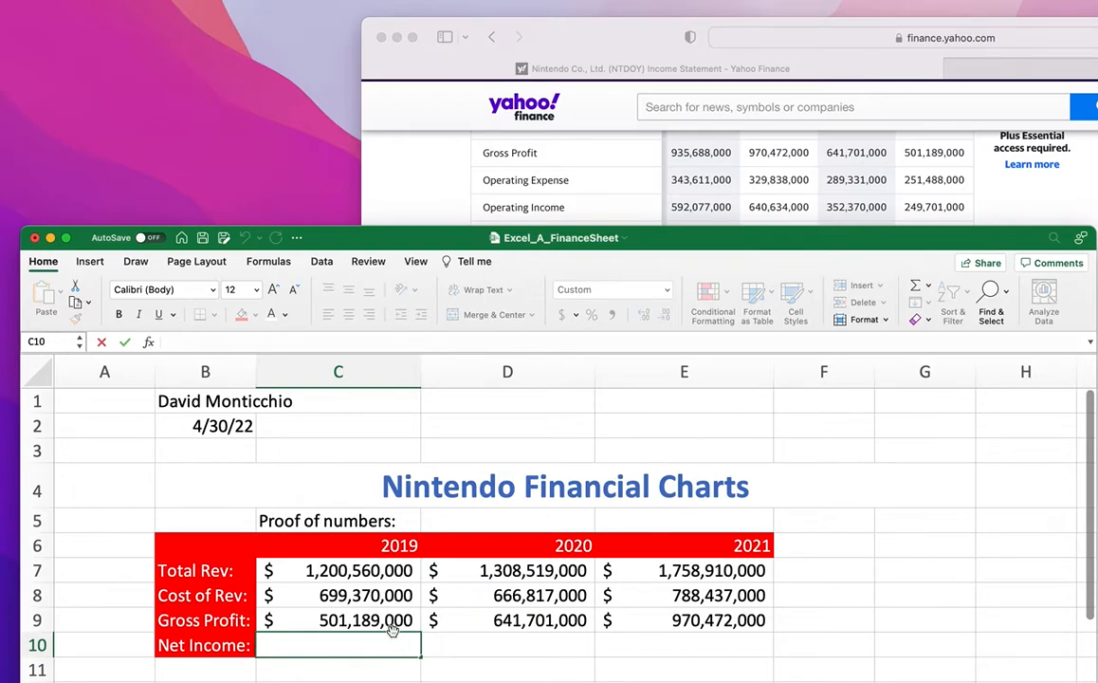
text(2)
text(49,)
text(701,000)
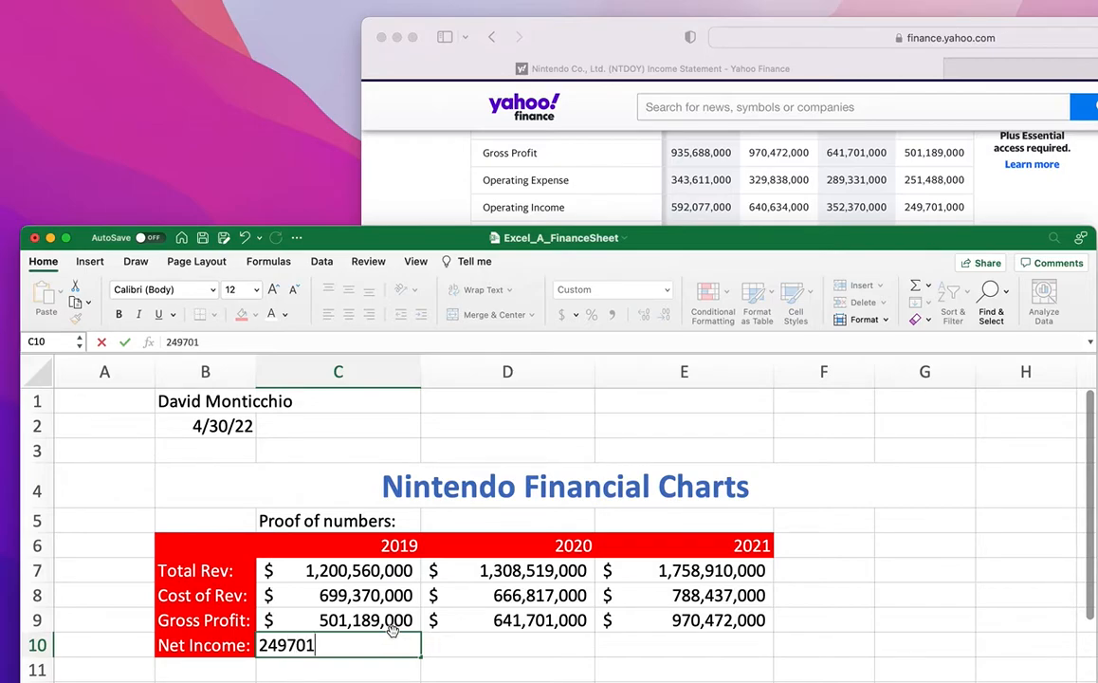
key(Tab)
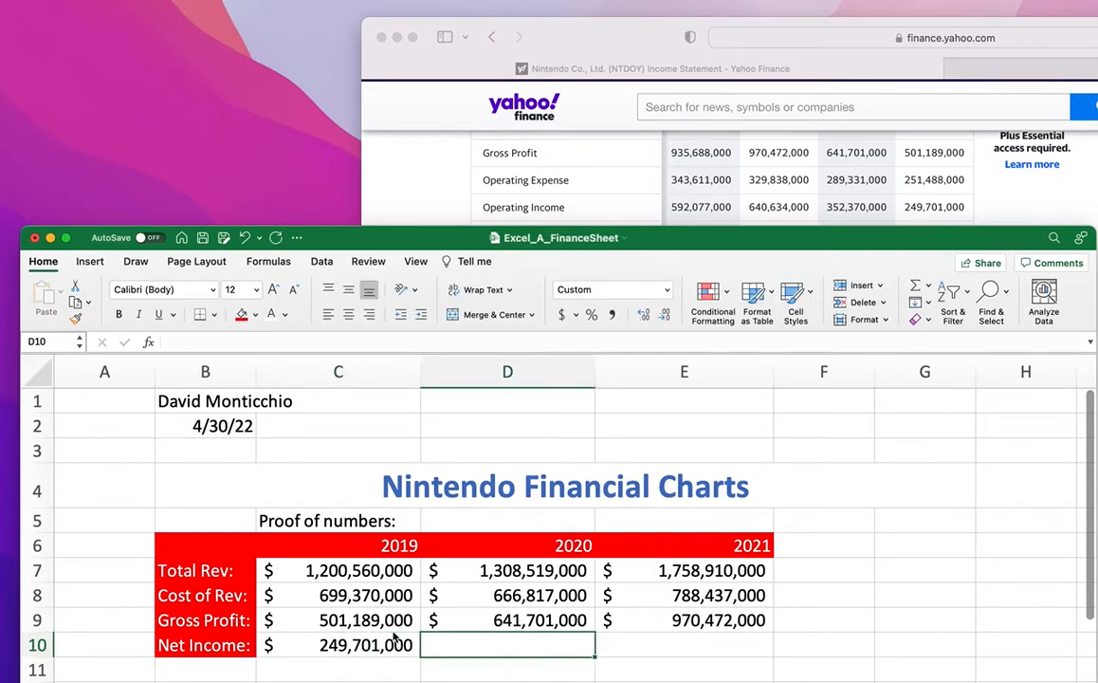
text(3)
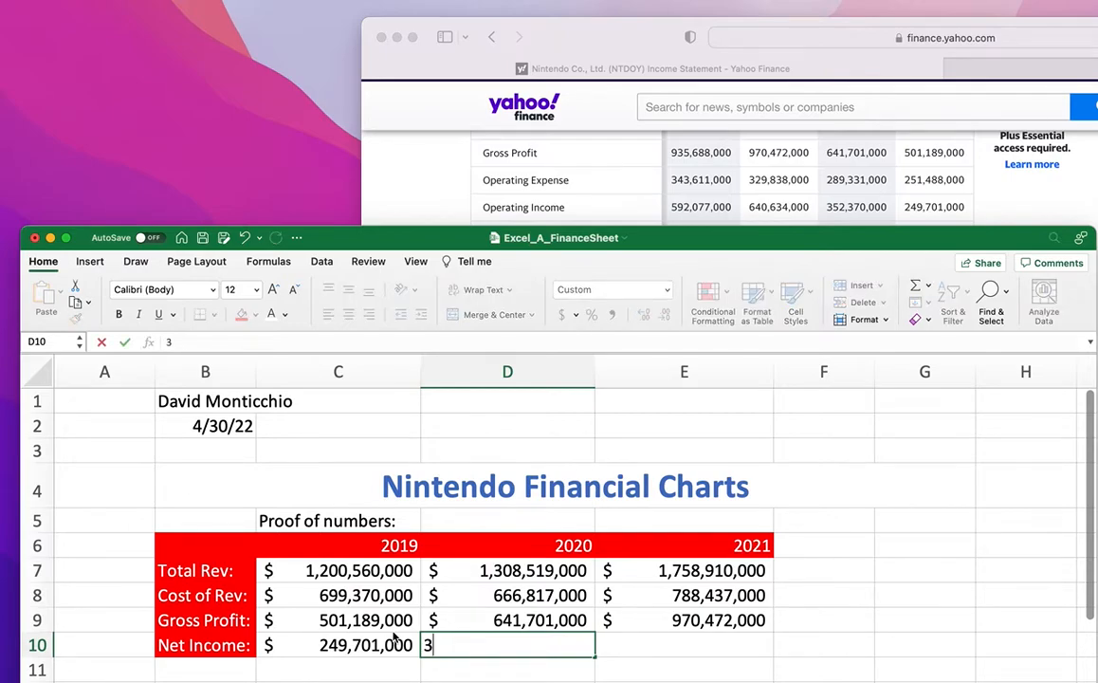
text(52,3)
text(70,000)
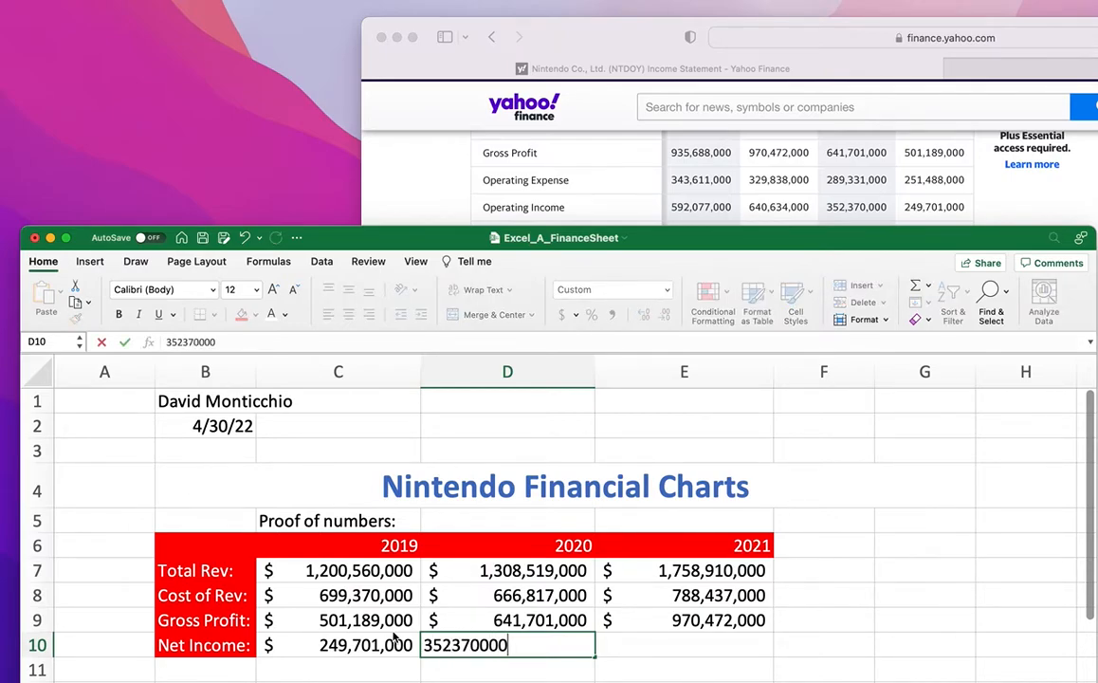
key(Tab)
text(6)
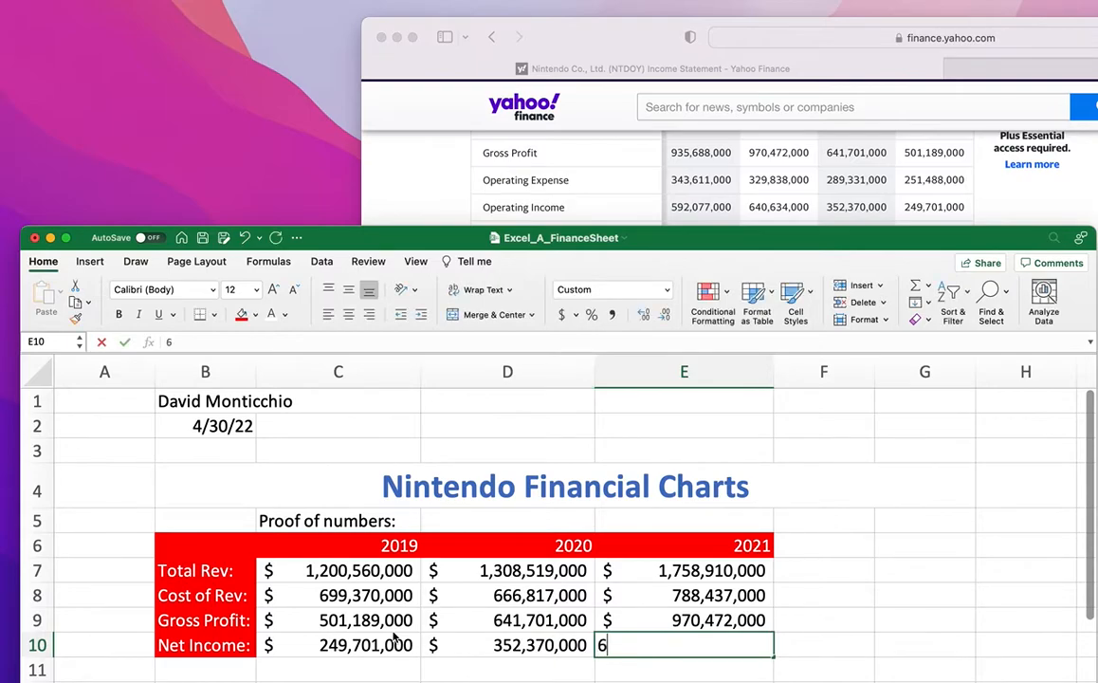
text(40,634,)
text(000)
Commit 2021 Net Income of 640,634,000 and type CLICK HERE in D5 beside Proof of numbers.
key(Return)
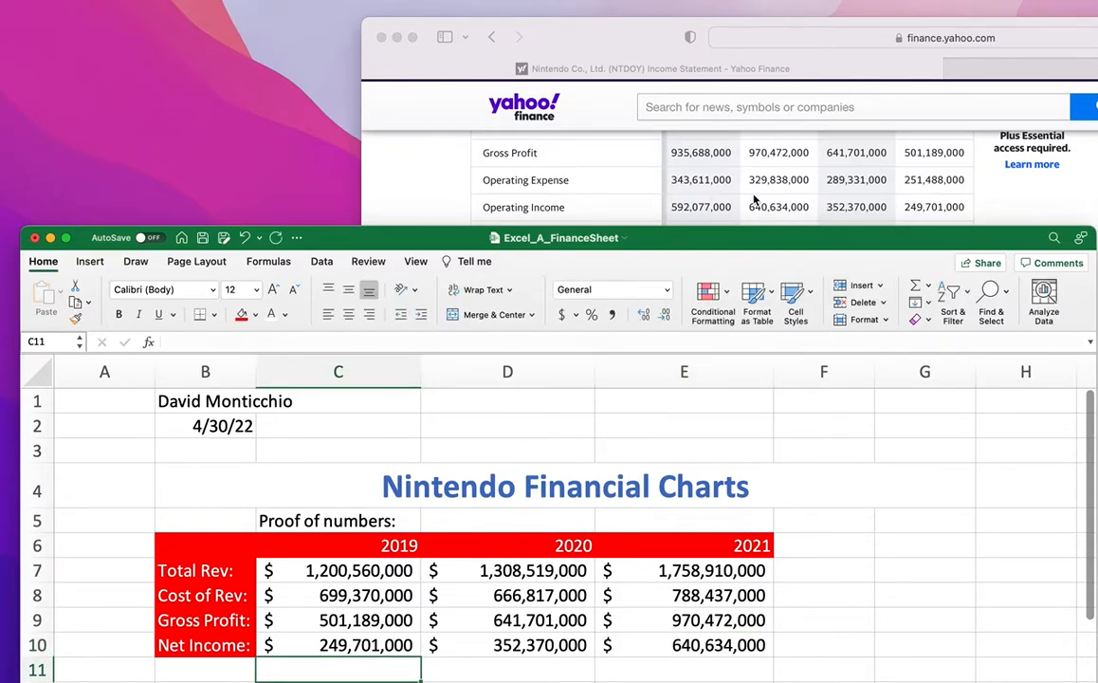
click(459, 528)
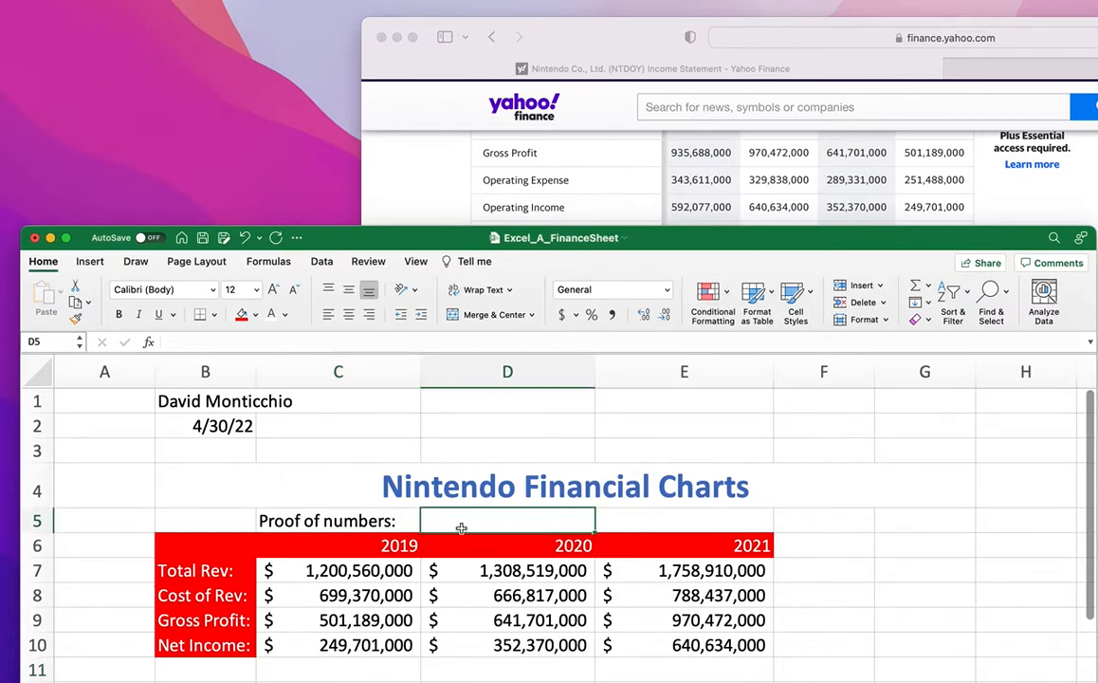
double_click(481, 520)
text(CLICK HERE)
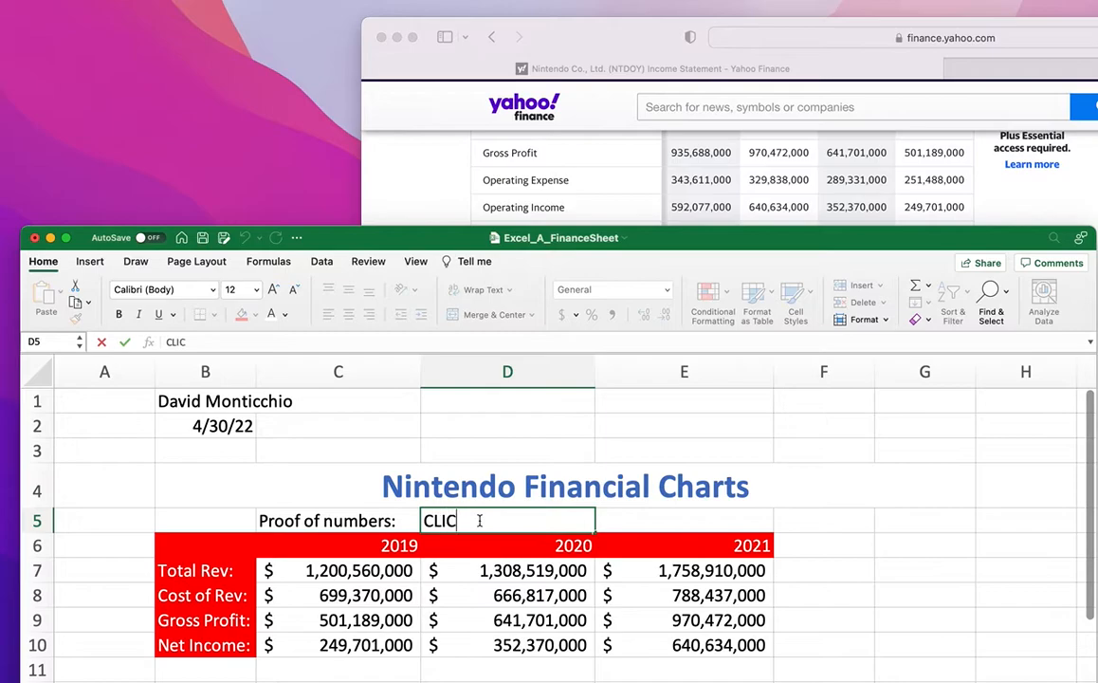
click(636, 528)
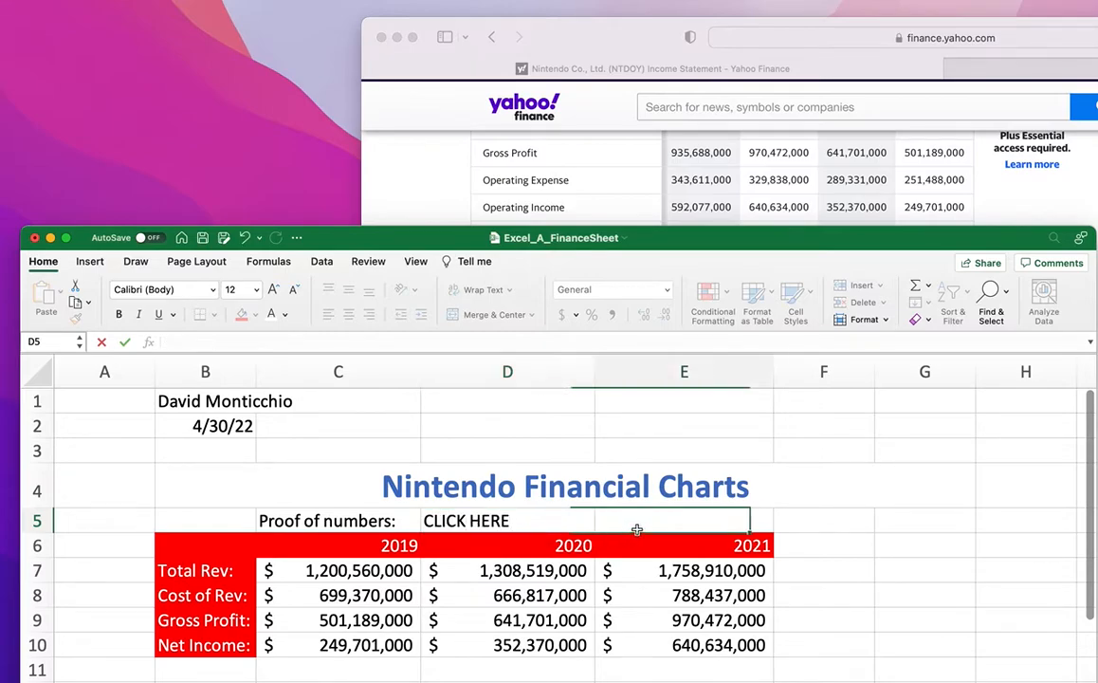
click(486, 521)
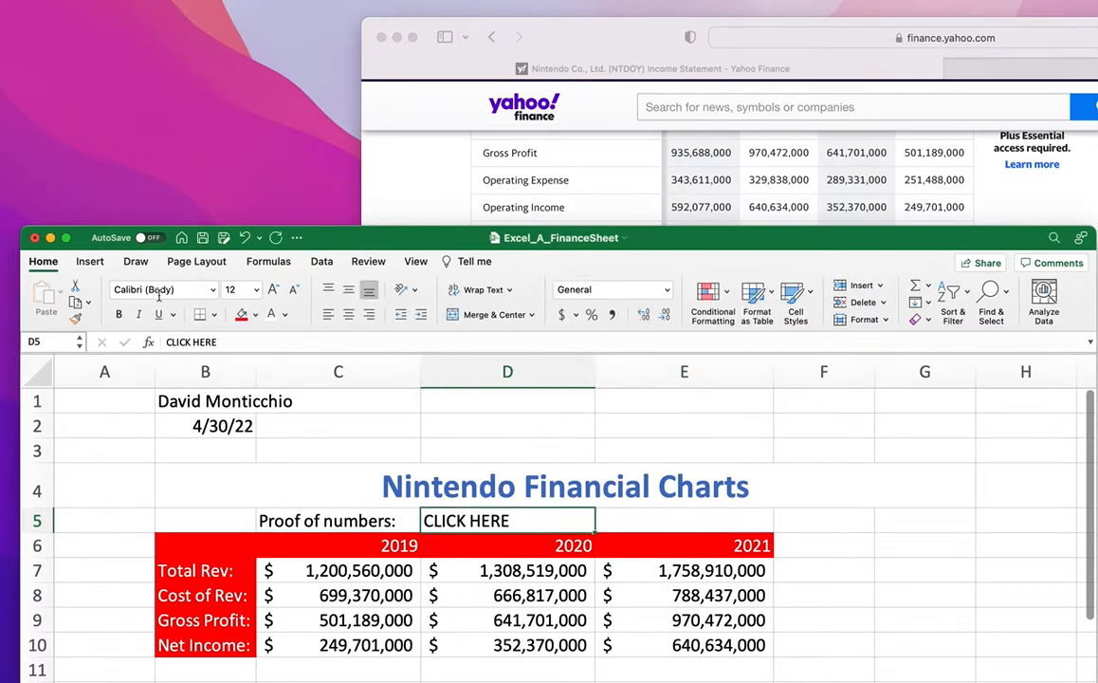
Copy the Yahoo Finance income statement page address from the browser.
click(1001, 72)
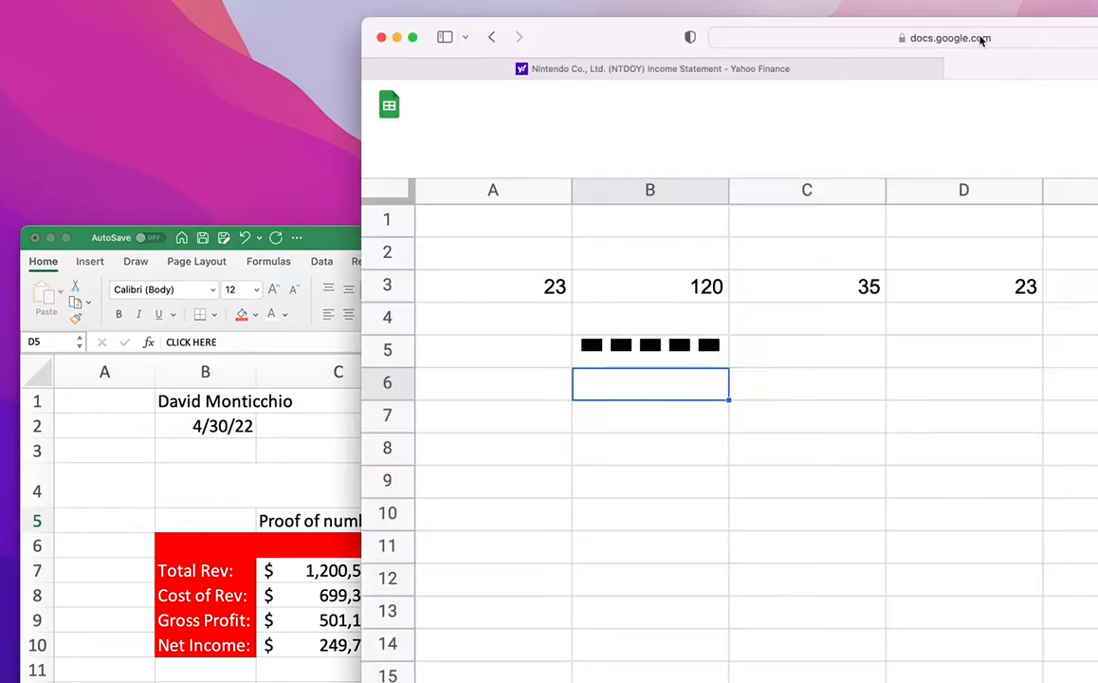
click(822, 70)
click(945, 38)
key(super+c)
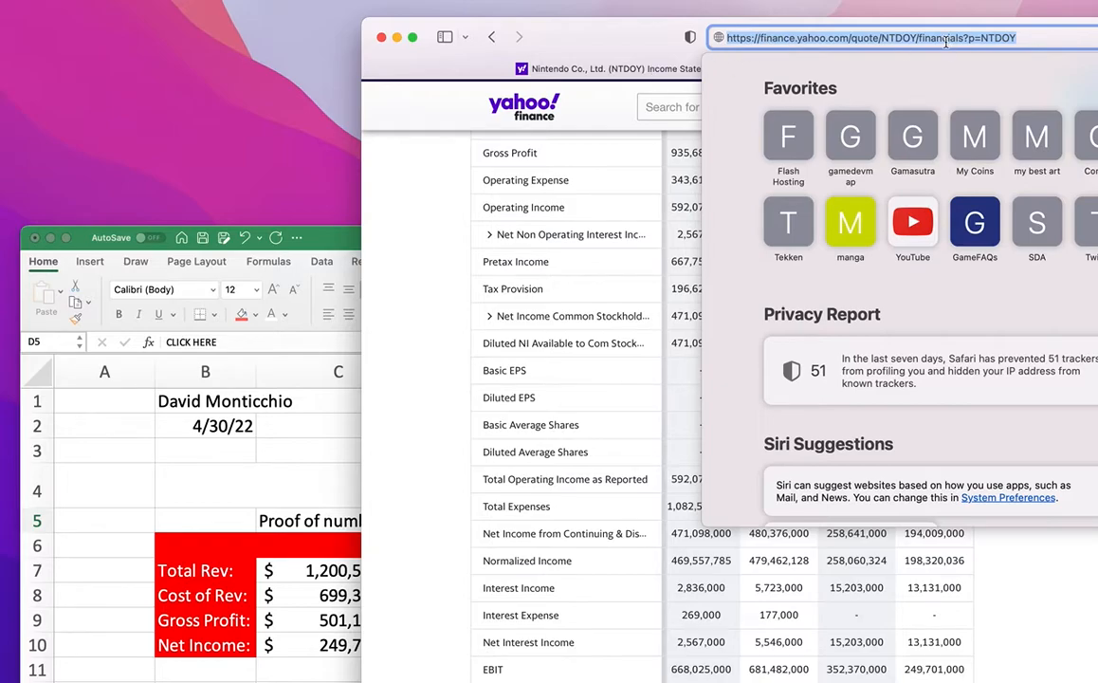
Hyperlink CLICK HERE in D5 to the pasted Yahoo Finance web address.
click(305, 419)
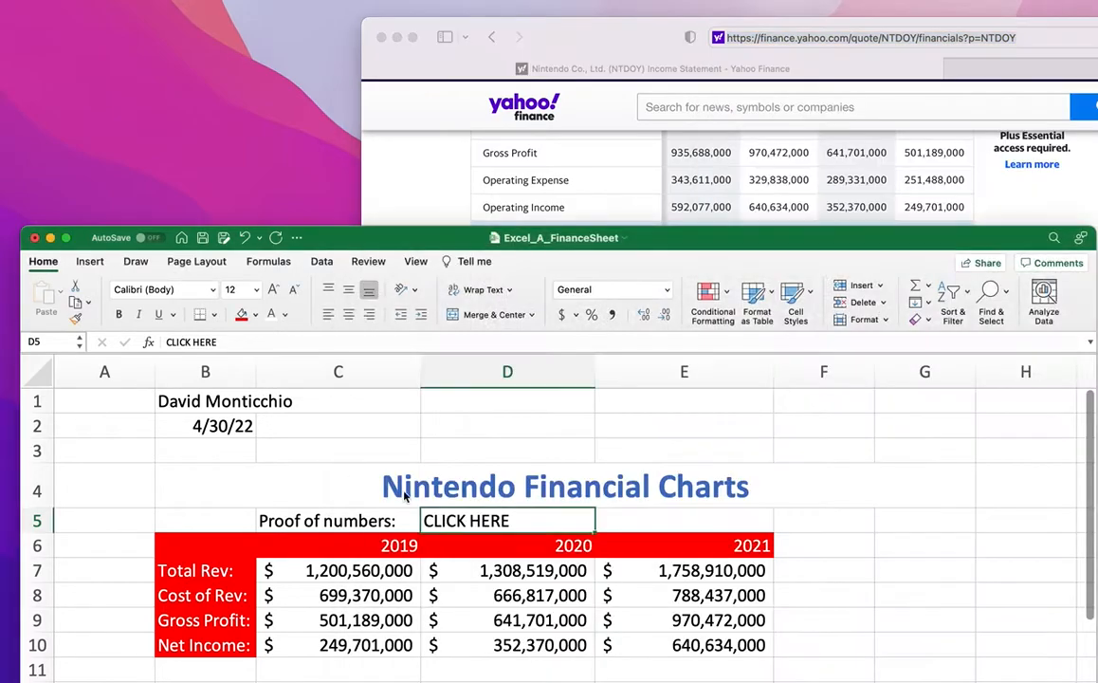
click(92, 261)
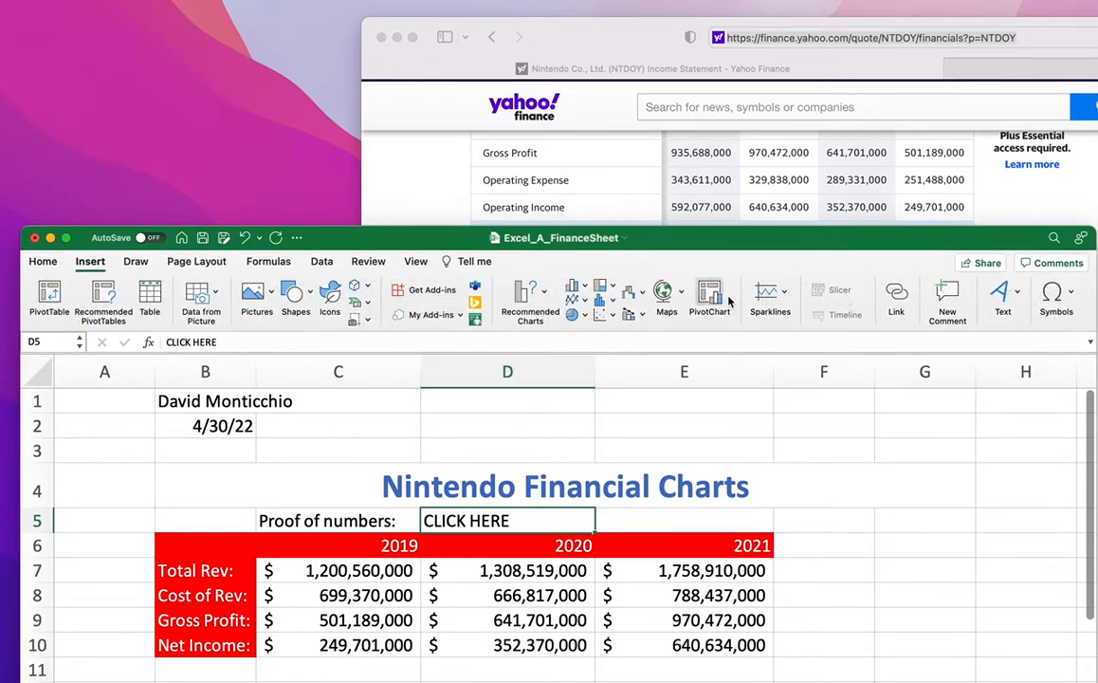
click(896, 296)
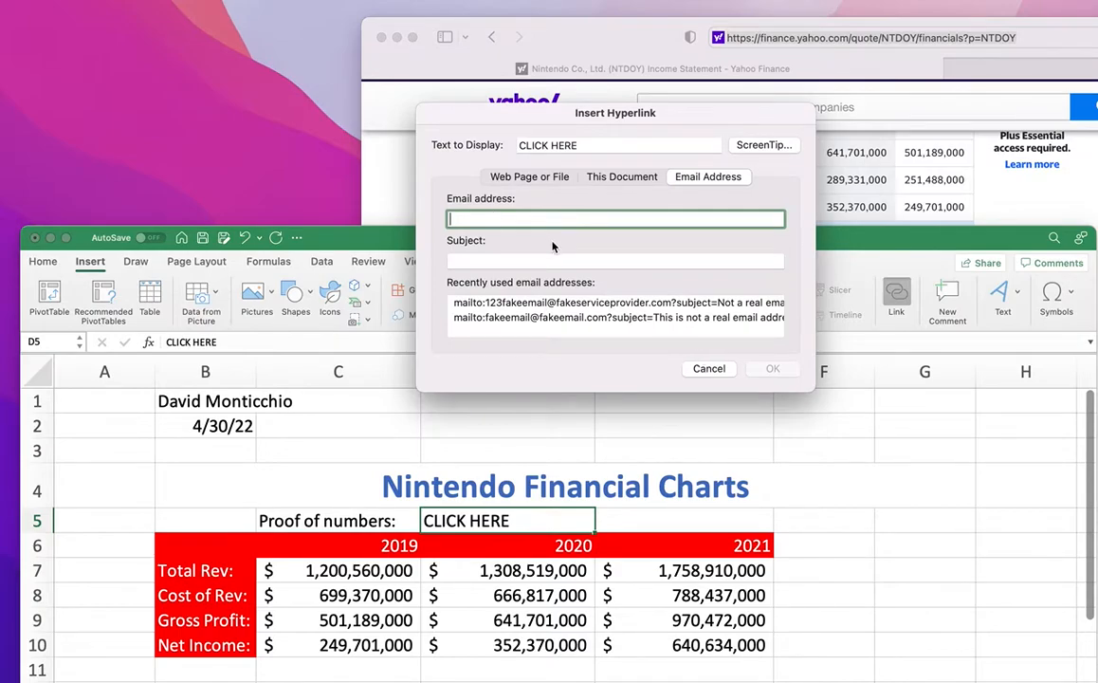
click(524, 179)
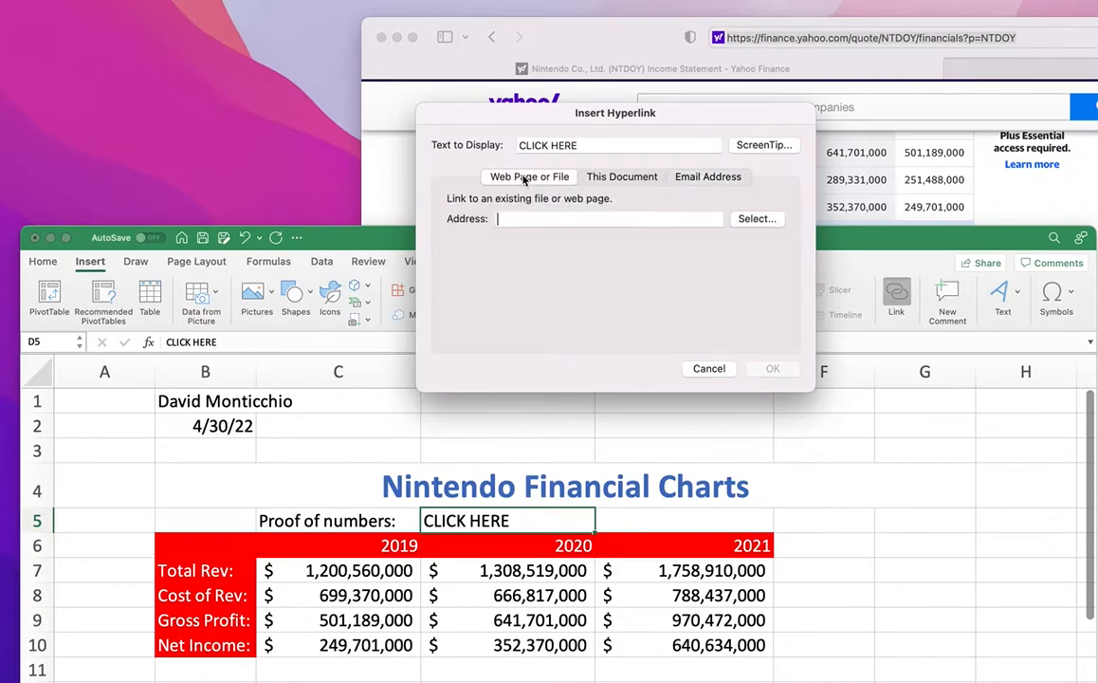
key(super+v)
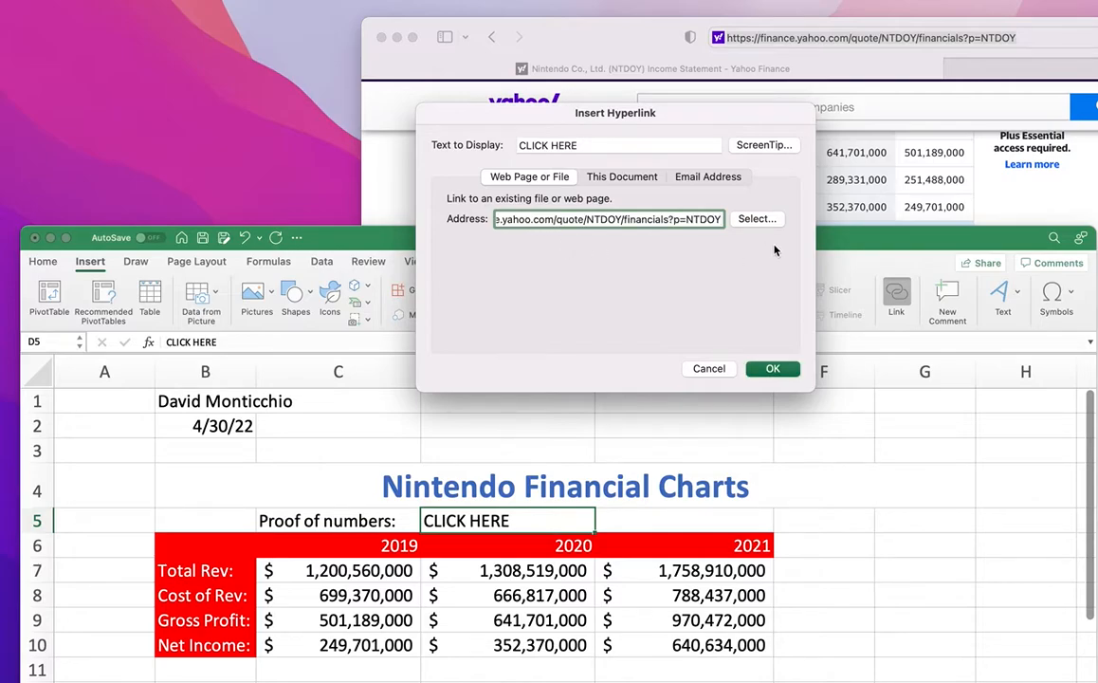
click(772, 370)
click(920, 546)
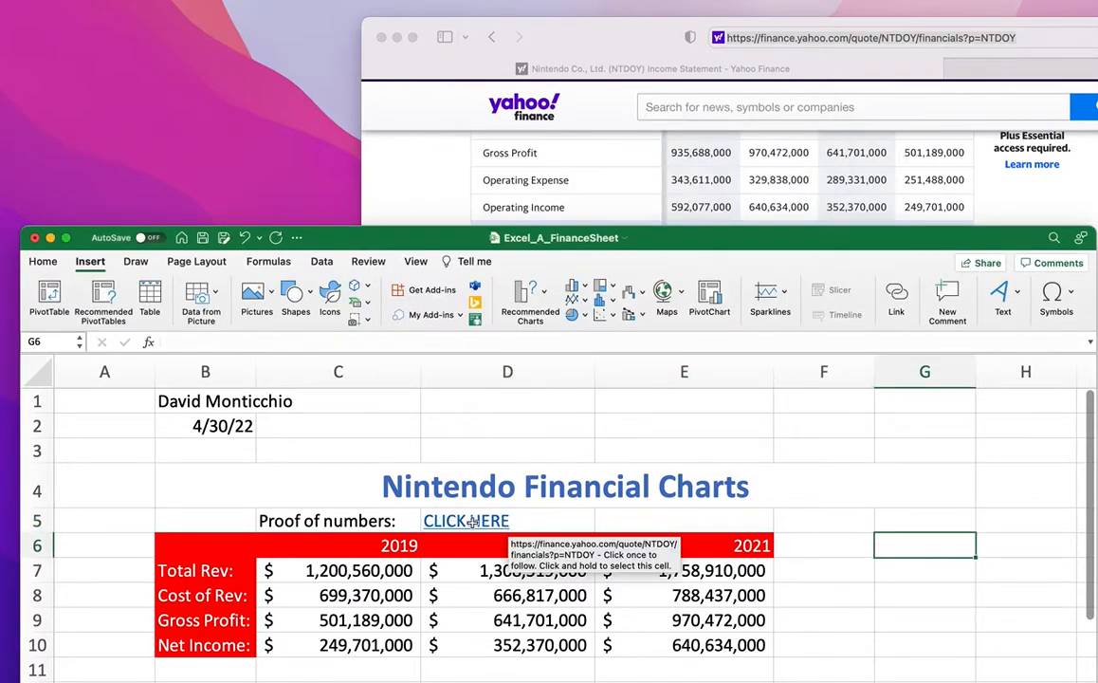
click(397, 38)
drag(713, 240, 714, 19)
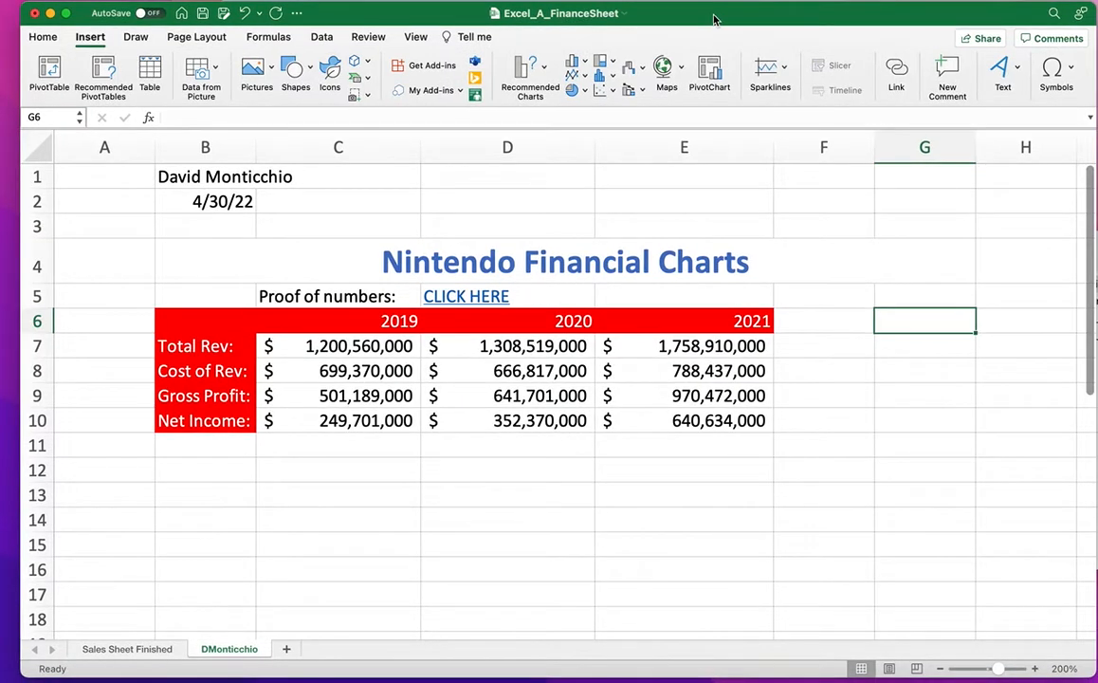
click(124, 651)
scroll(260, 453, down, 5)
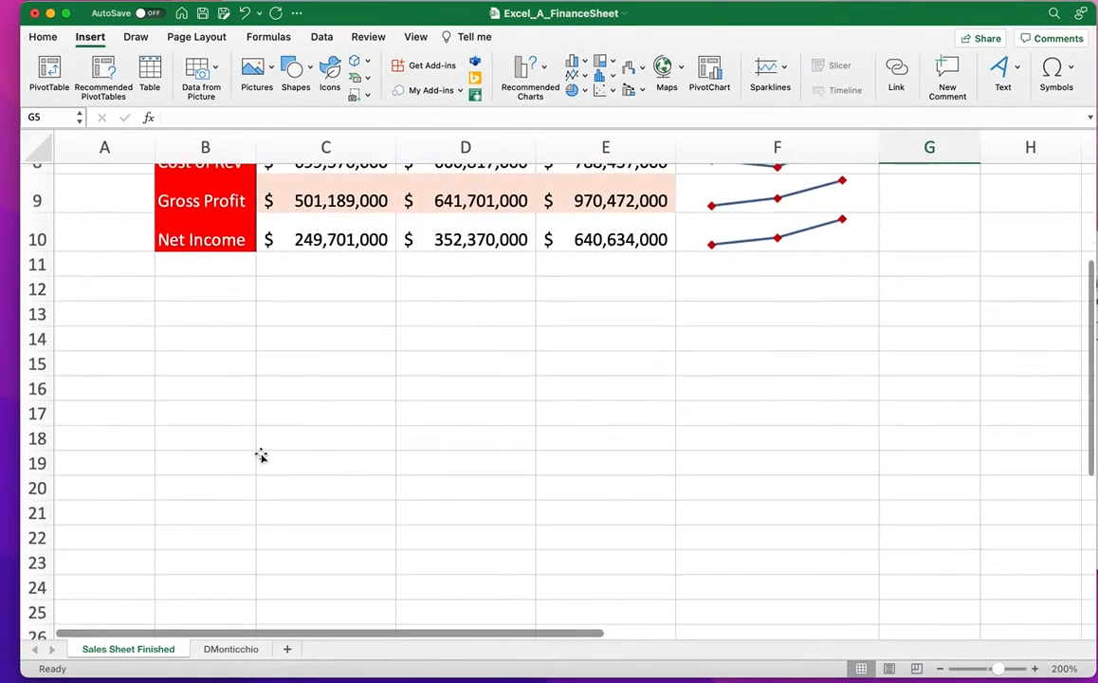
scroll(259, 454, up, 5)
scroll(260, 453, down, 5)
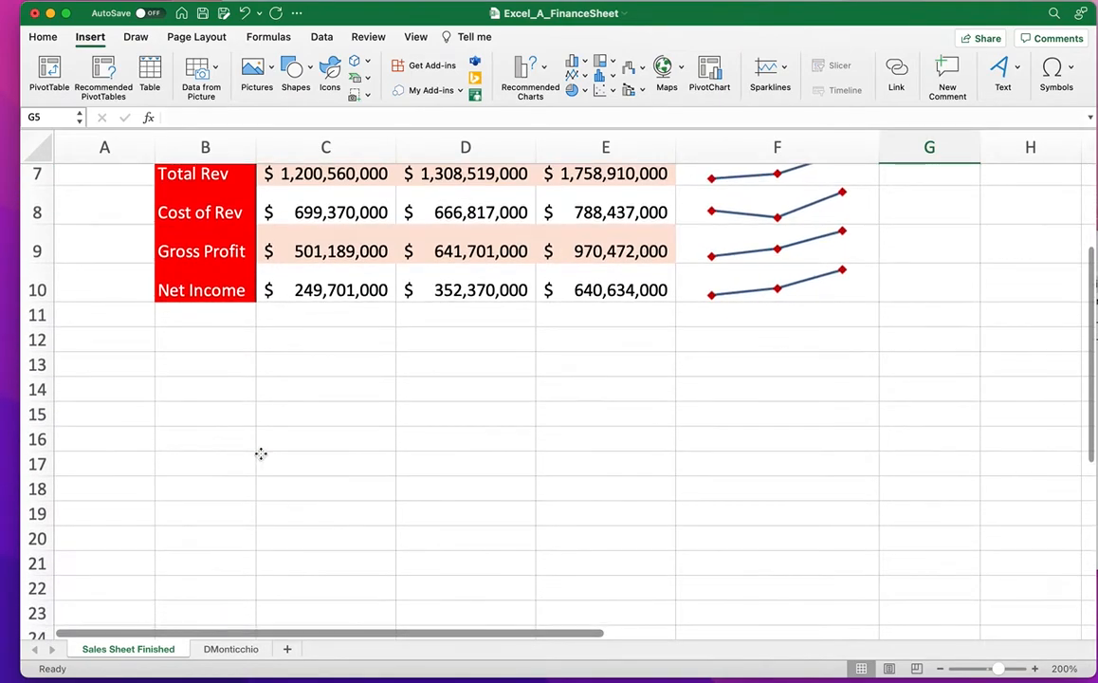
click(261, 453)
scroll(261, 455, down, 5)
scroll(261, 457, up, 4)
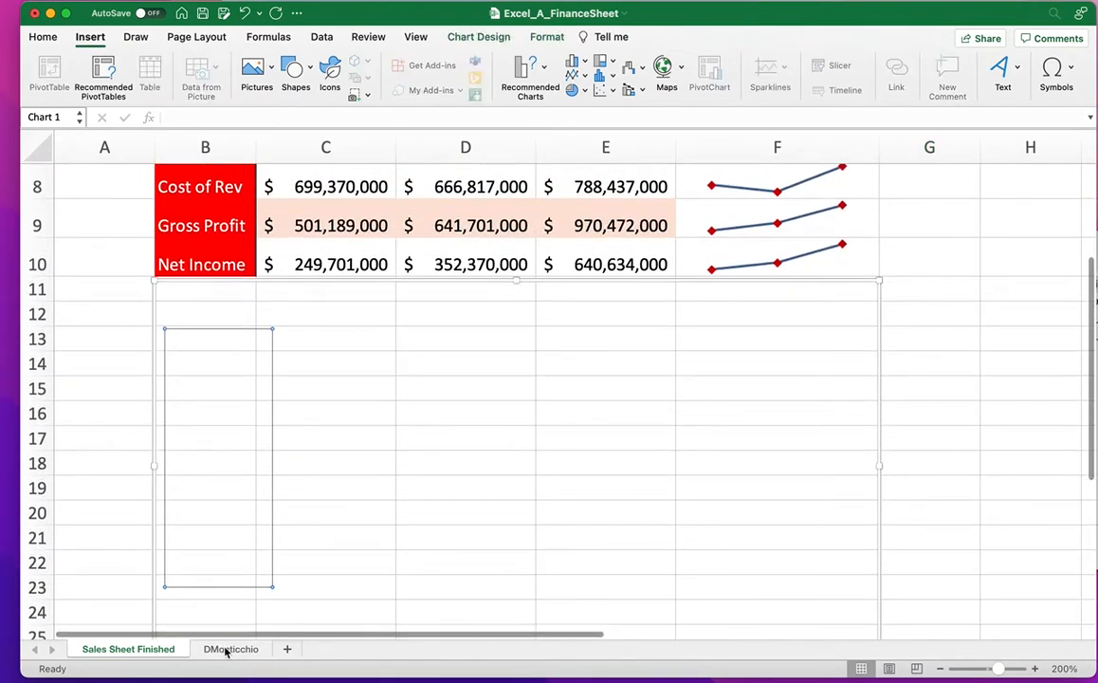
click(224, 649)
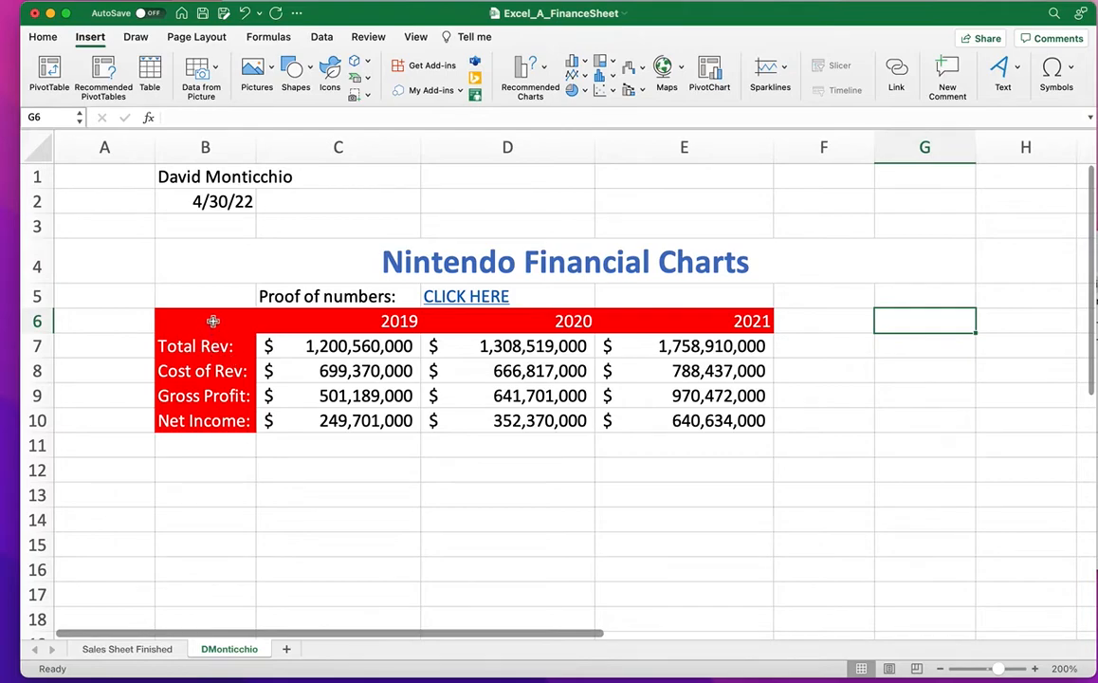
Insert a 2-D clustered column chart of B6:E10 and place it below the table.
drag(199, 324, 670, 421)
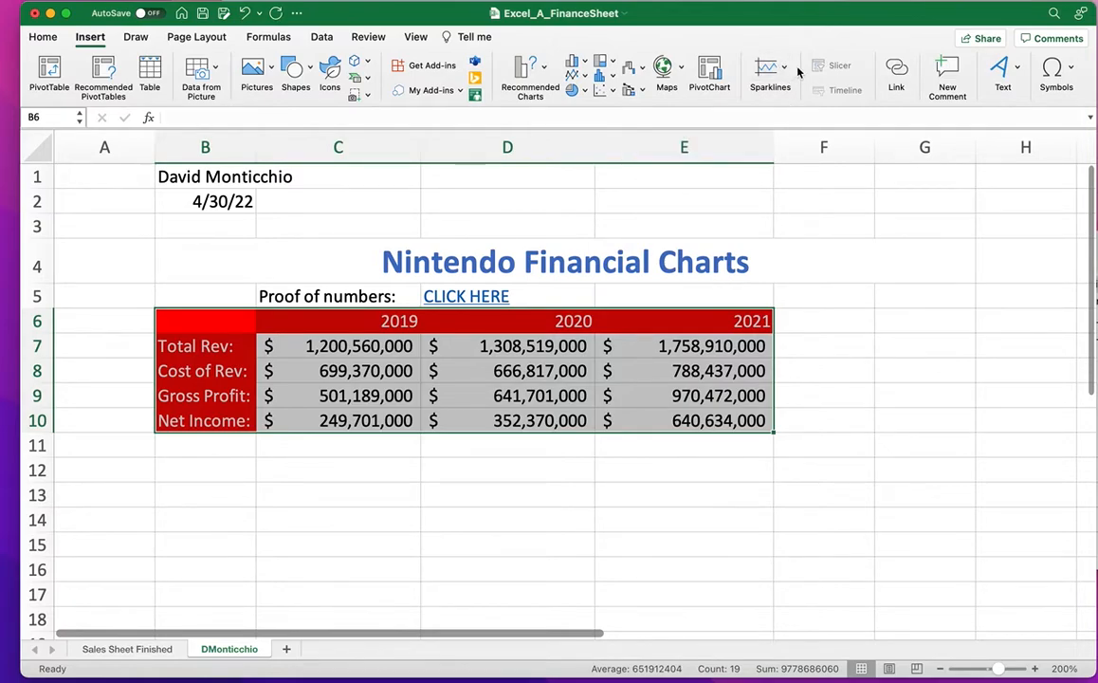
click(580, 63)
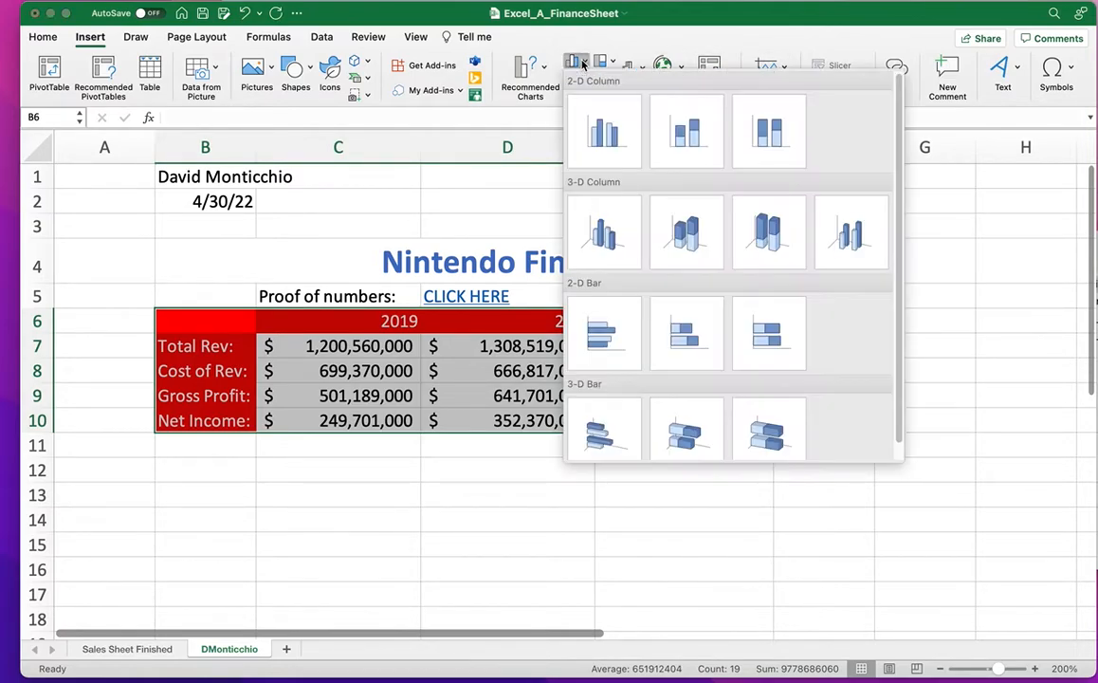
click(615, 138)
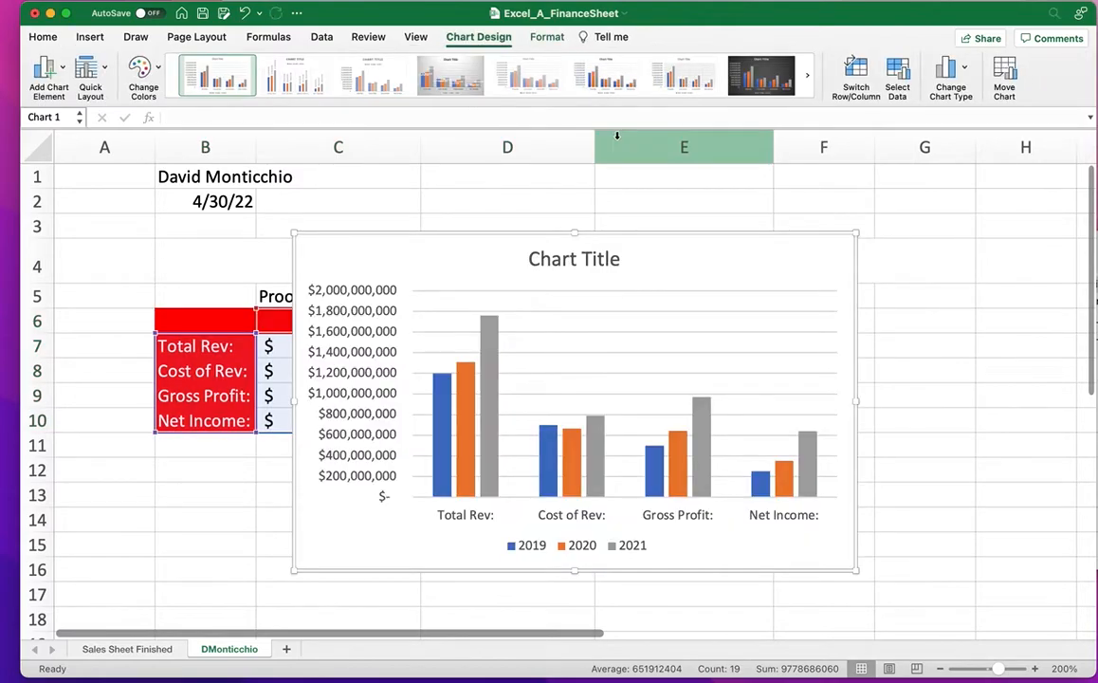
drag(720, 275, 588, 481)
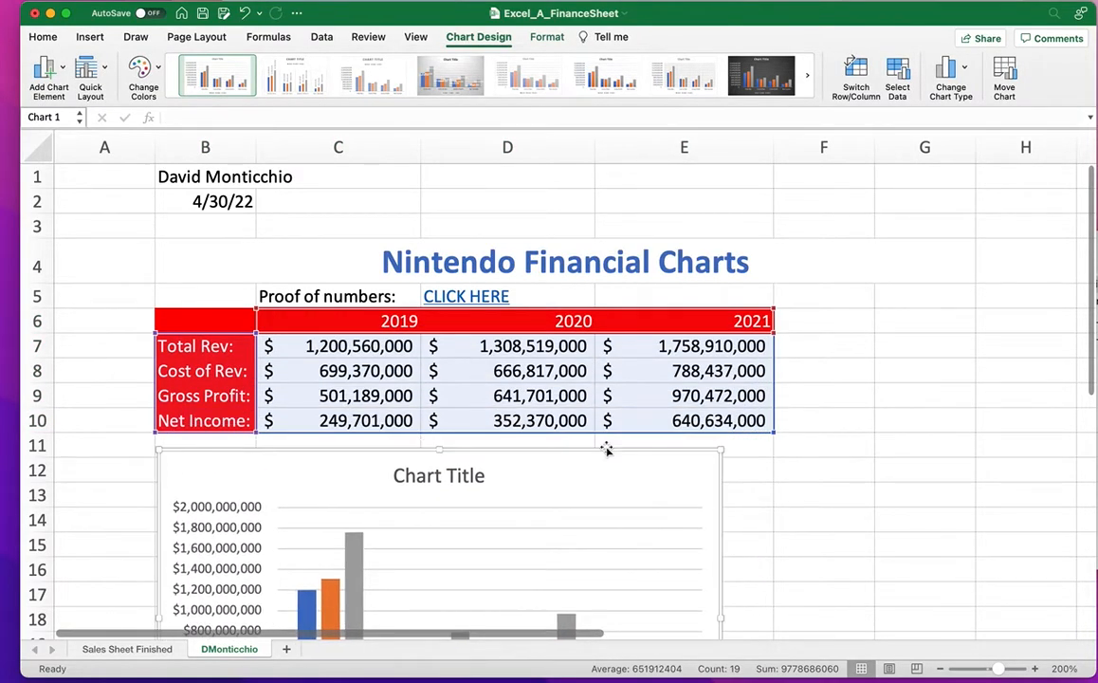
scroll(604, 447, down, 3)
scroll(535, 400, down, 1)
Change the chart title to 'Nintendo Financials'.
click(437, 299)
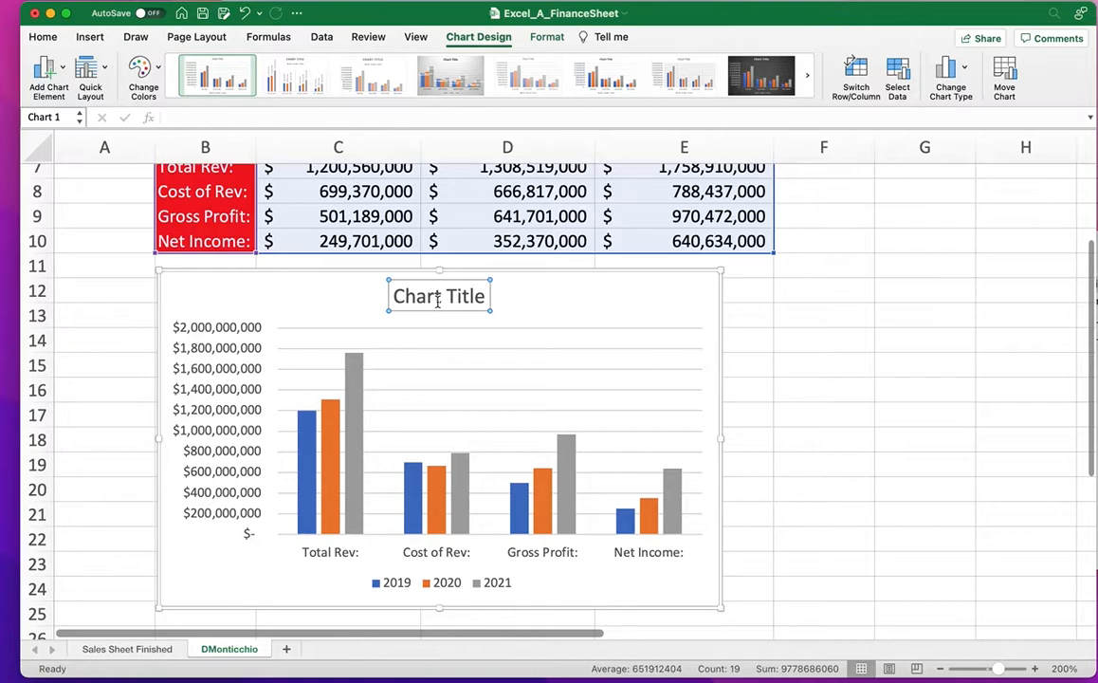
text(Ni)
scroll(438, 302, down, 5)
scroll(437, 301, right, 5)
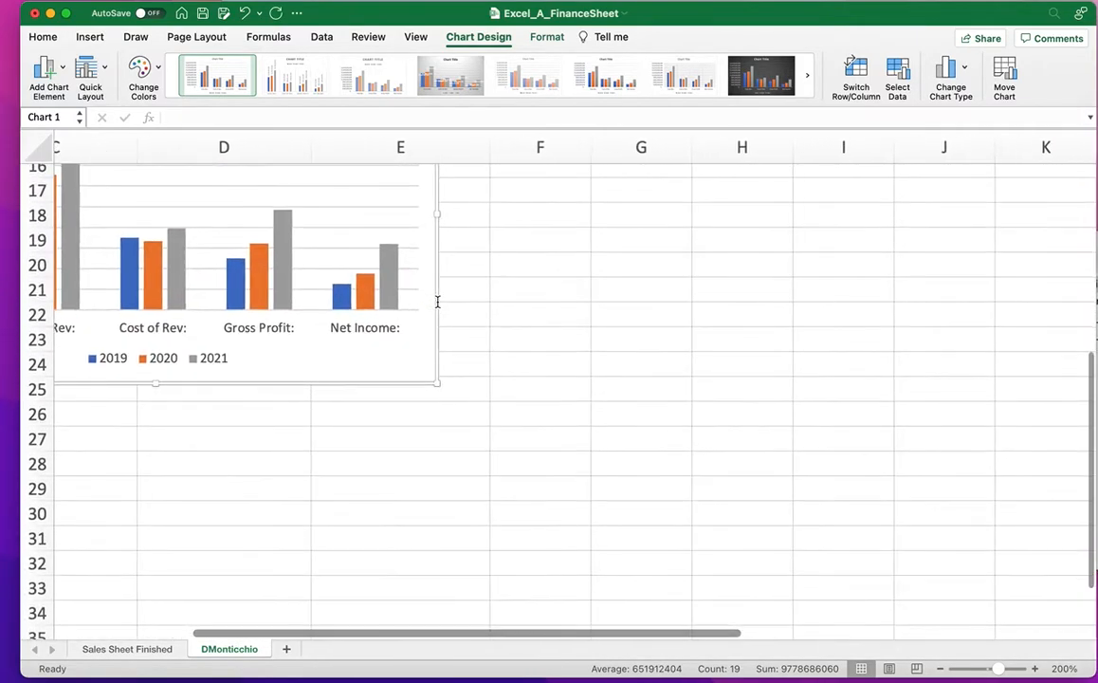
scroll(503, 379, left, 3)
scroll(498, 331, up, 5)
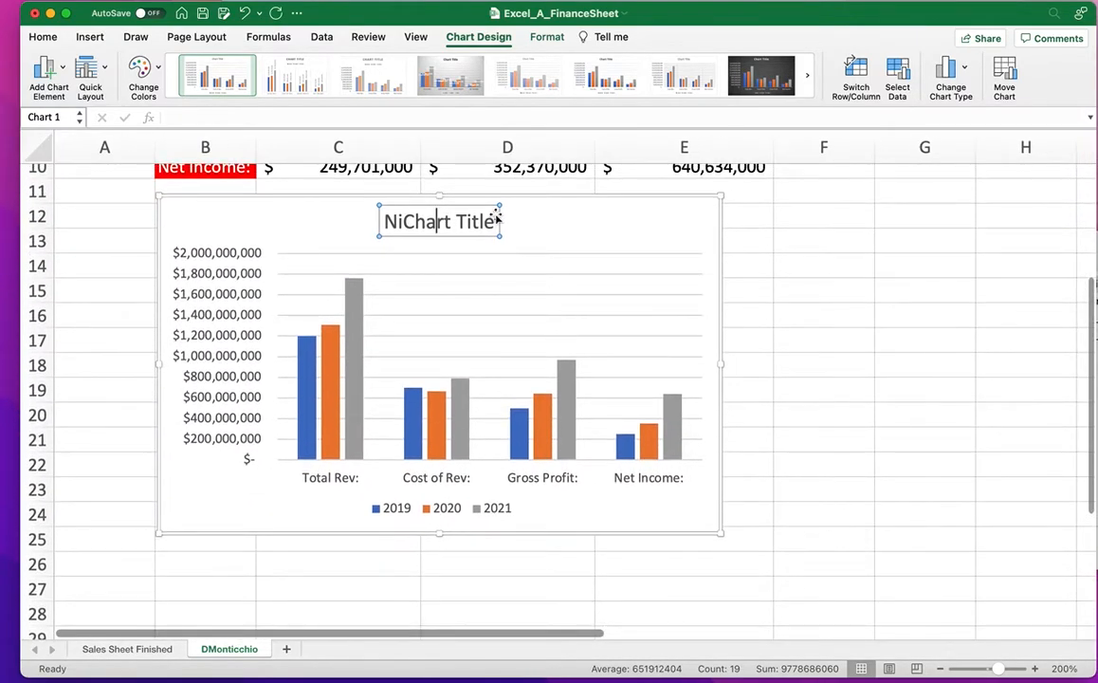
key(BackSpace)
key(BackSpace)
key(BackSpace)
key(BackSpace)
key(BackSpace)
key(BackSpace)
key(BackSpace)
key(BackSpace)
key(BackSpace)
key(BackSpace)
key(BackSpace)
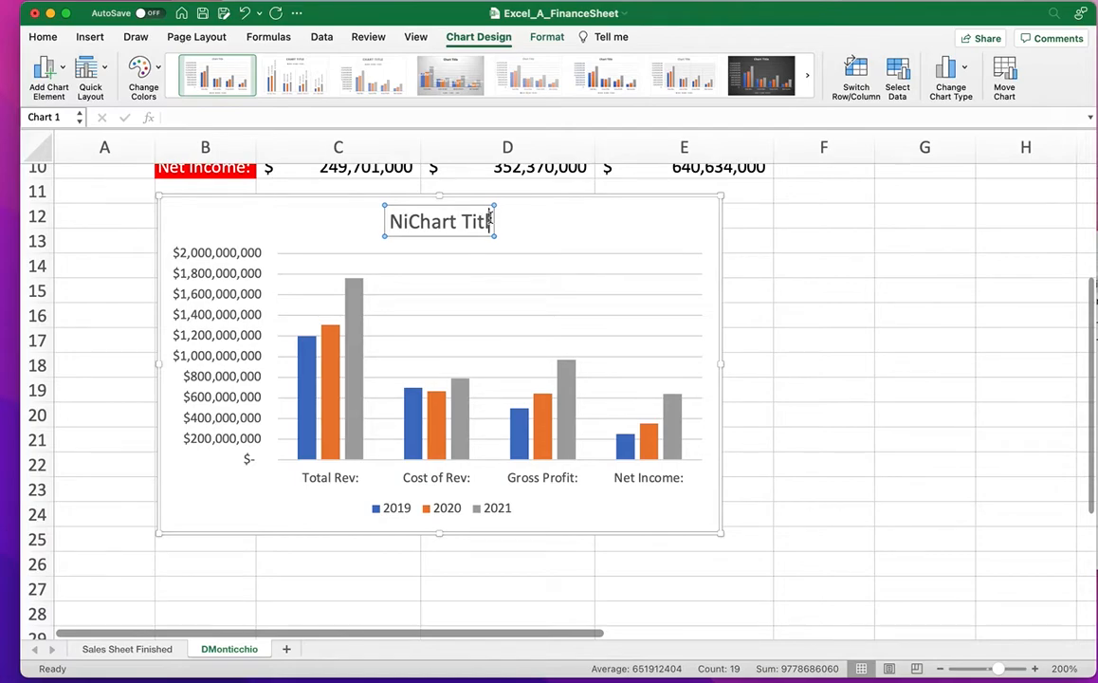
text(ntendo Fi)
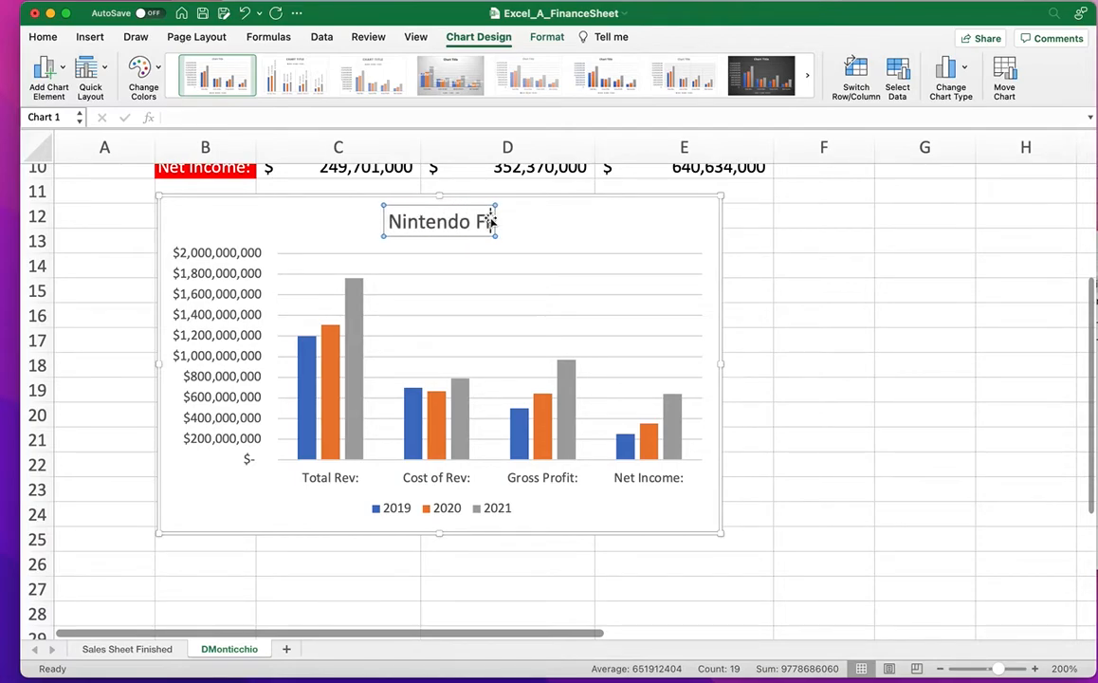
text(nancials)
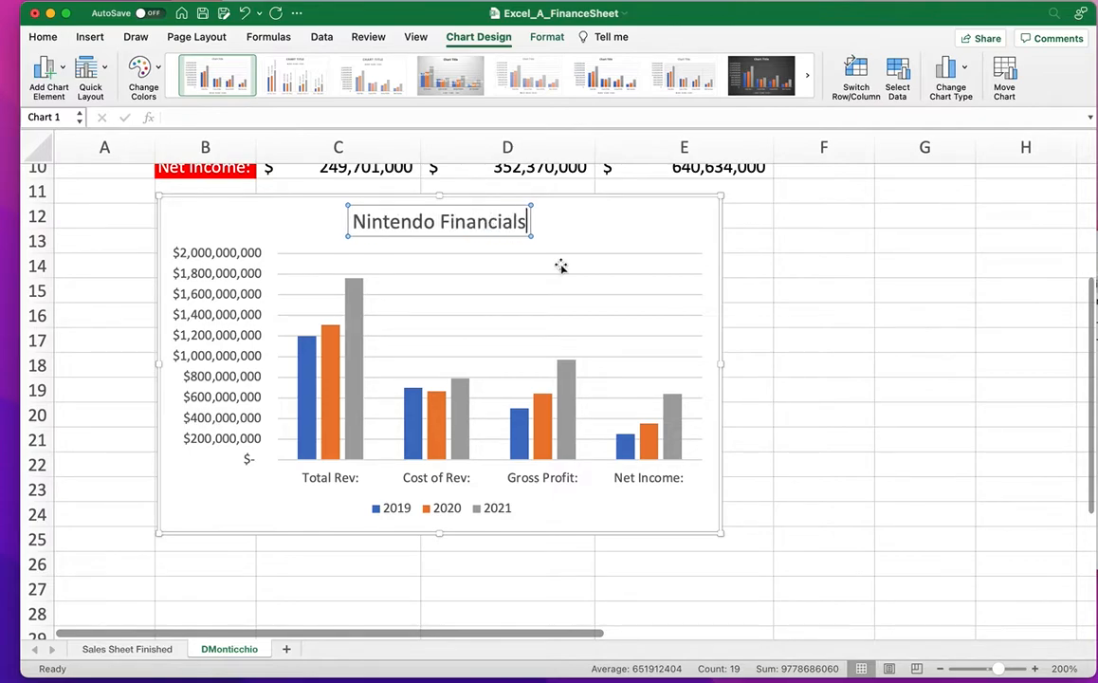
click(825, 393)
scroll(580, 509, up, 2)
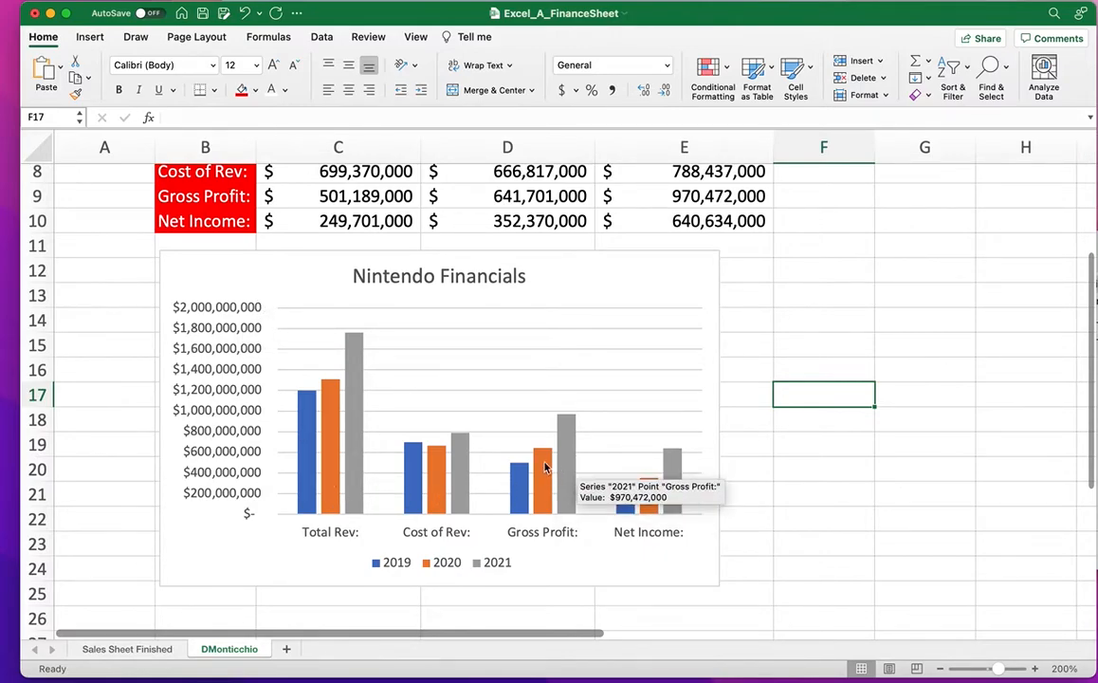
Nudge the chart slightly and switch row/column so its columns group by year.
mouse_move(617, 289)
mouse_down()
mouse_move(619, 323)
mouse_move(626, 300)
mouse_move(611, 294)
mouse_up()
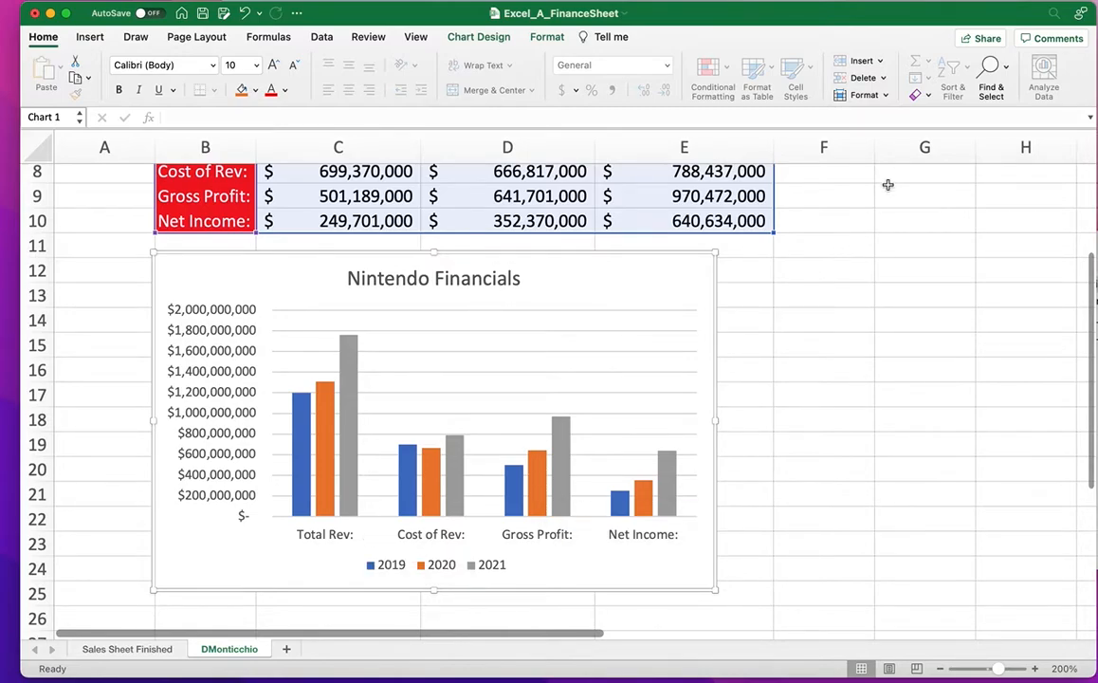
click(468, 37)
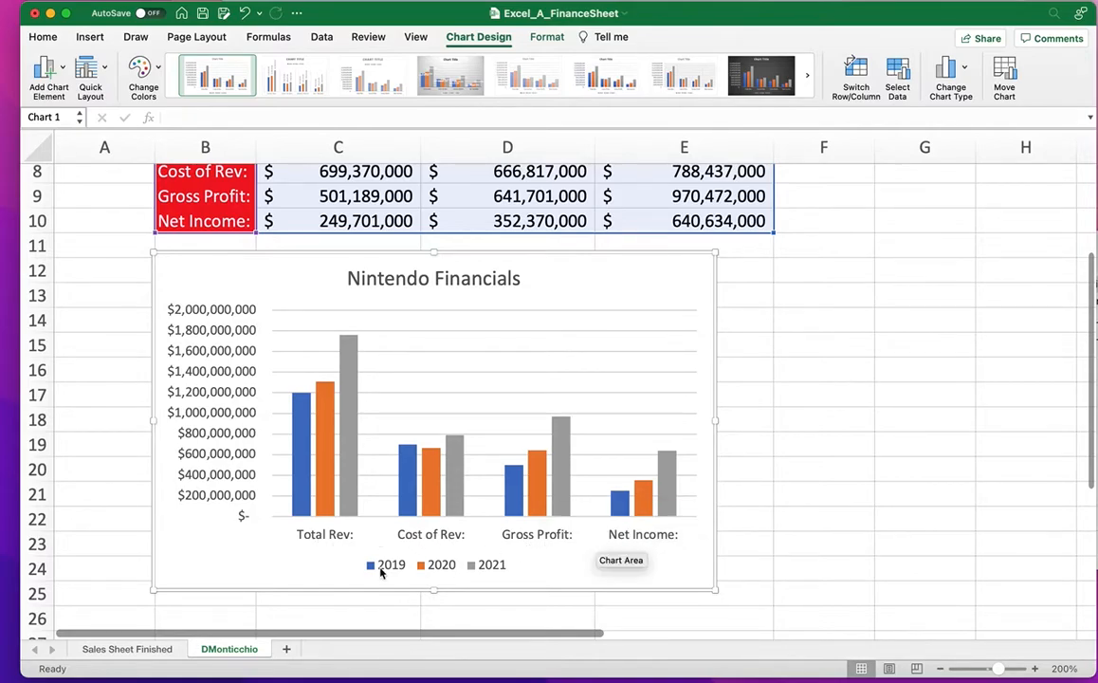
click(863, 67)
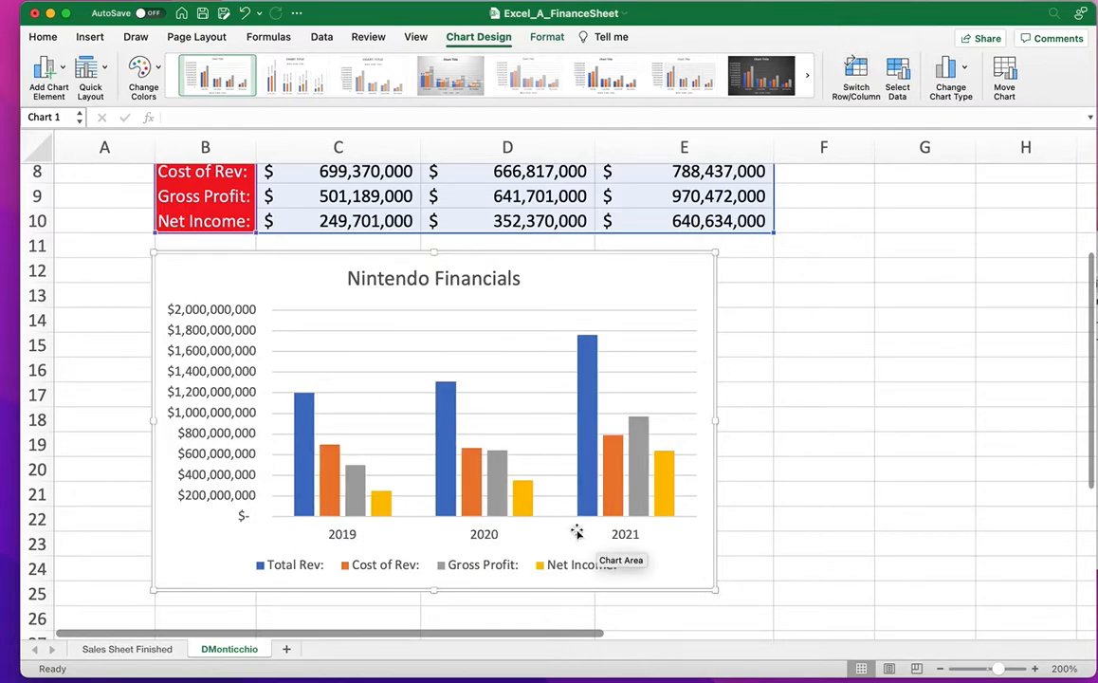
Reshape the chart legend into a tall, narrow vertical box.
click(371, 570)
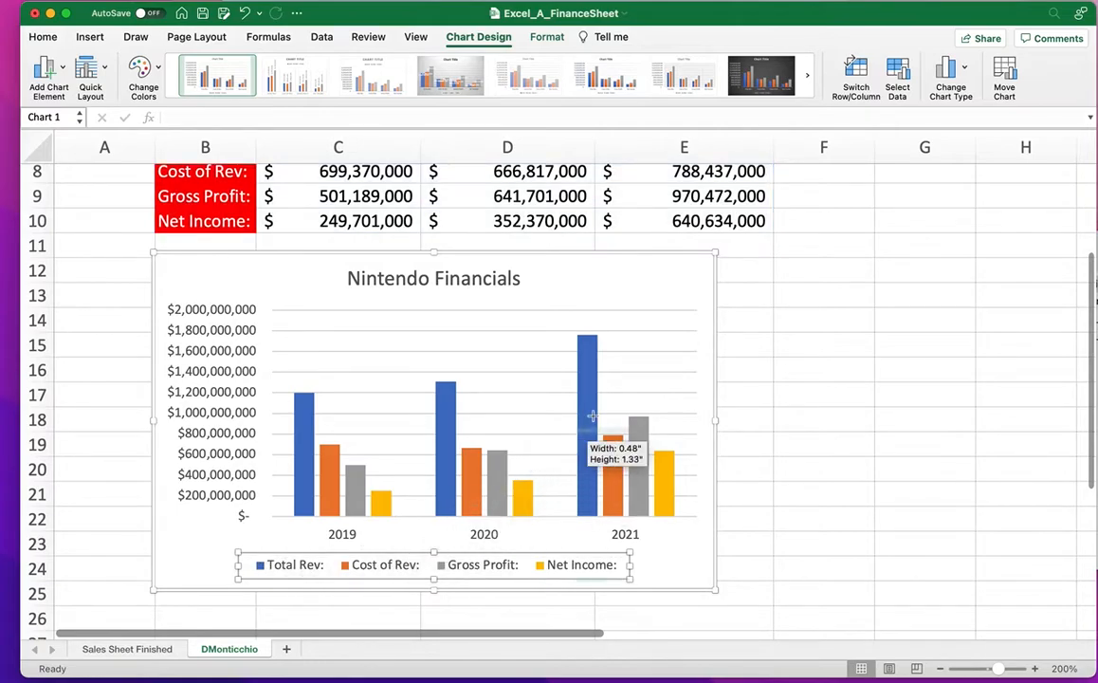
drag(588, 349, 588, 349)
drag(631, 577, 699, 575)
scroll(640, 391, up, 1)
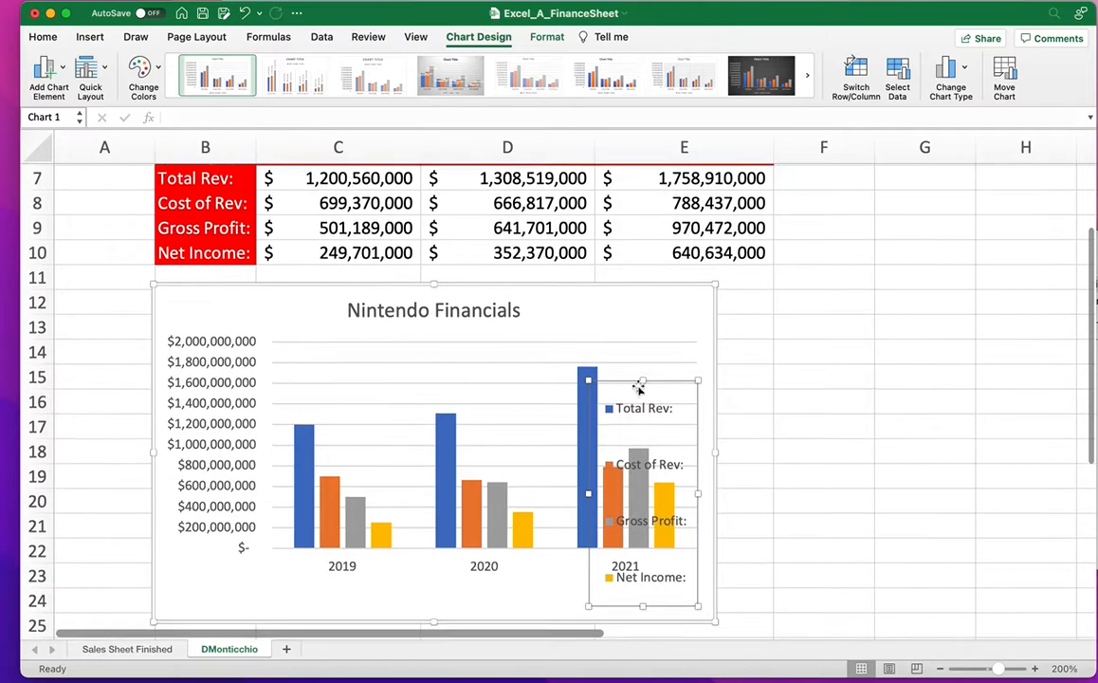
scroll(641, 387, up, 1)
click(638, 410)
Narrow the plot area and move the legend up beside it on the chart's right.
click(579, 355)
drag(697, 341, 595, 344)
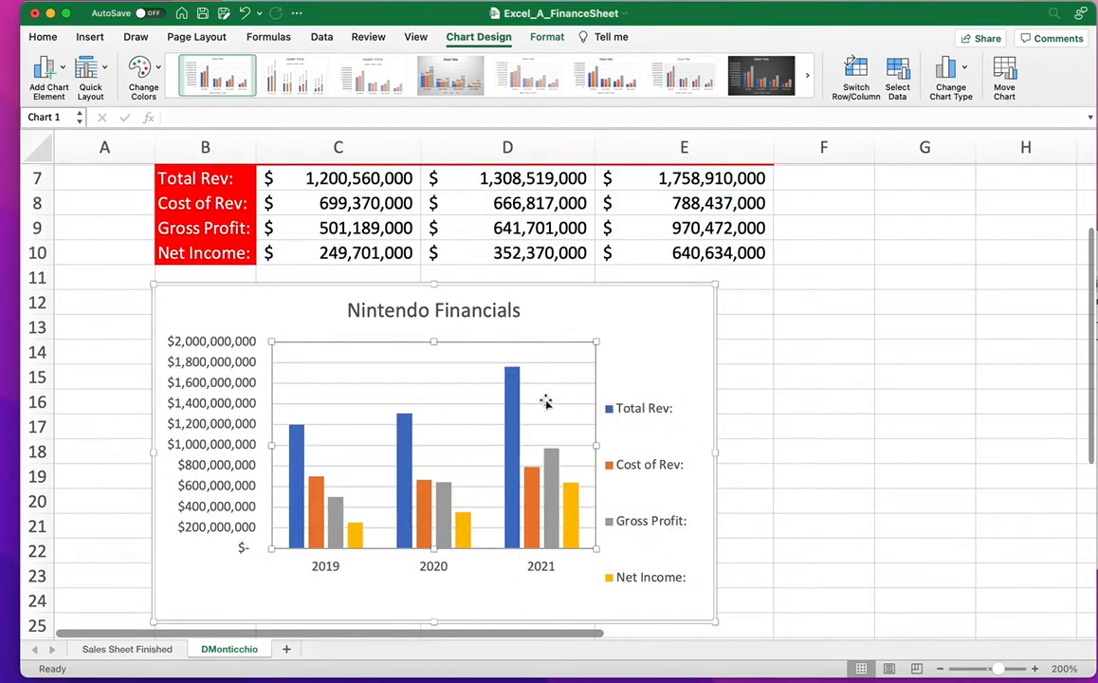
click(658, 408)
drag(657, 392, 672, 338)
click(557, 593)
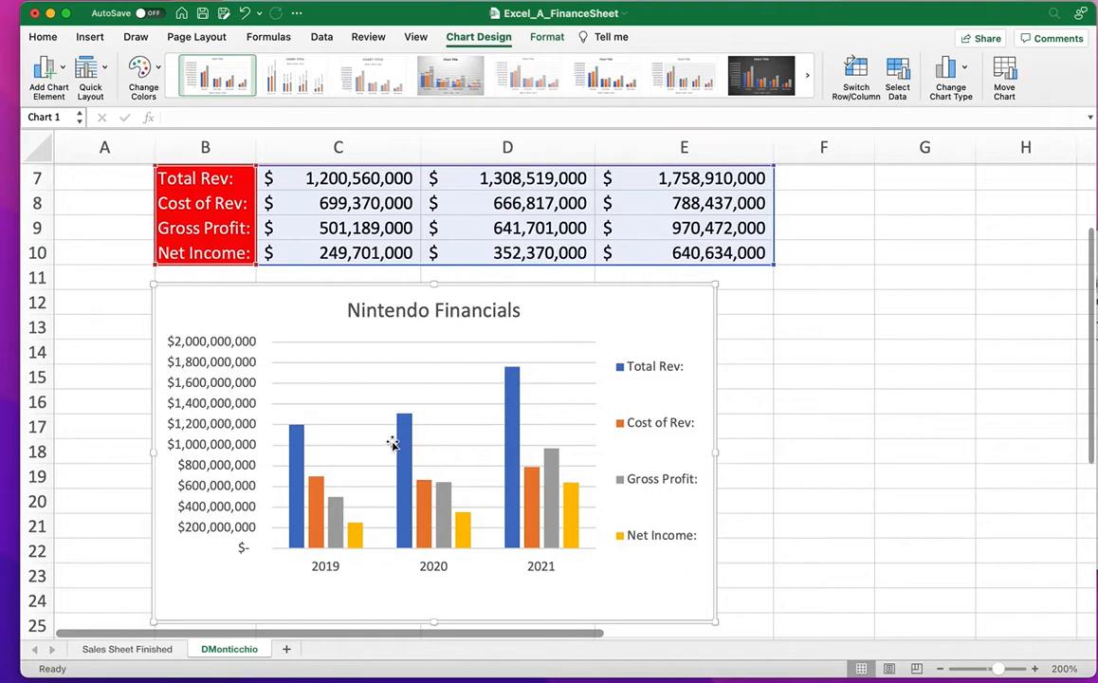
scroll(392, 444, down, 2)
scroll(408, 449, up, 1)
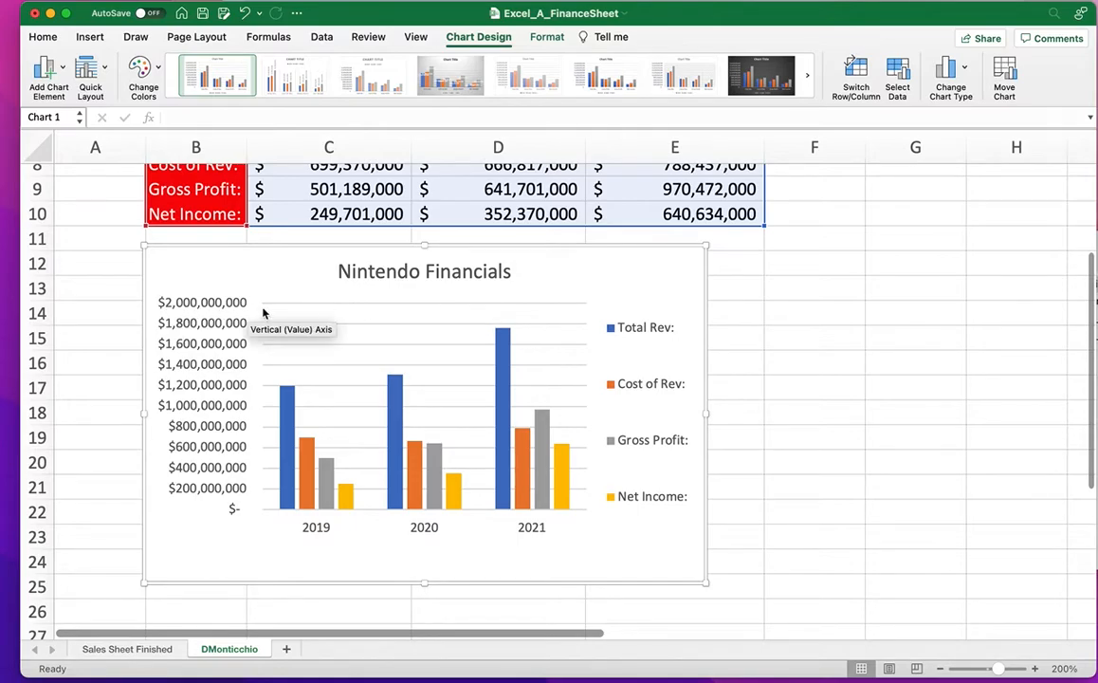
scroll(664, 351, up, 5)
Unmerge the title in B4 and merge and center it across B4:F4.
click(828, 320)
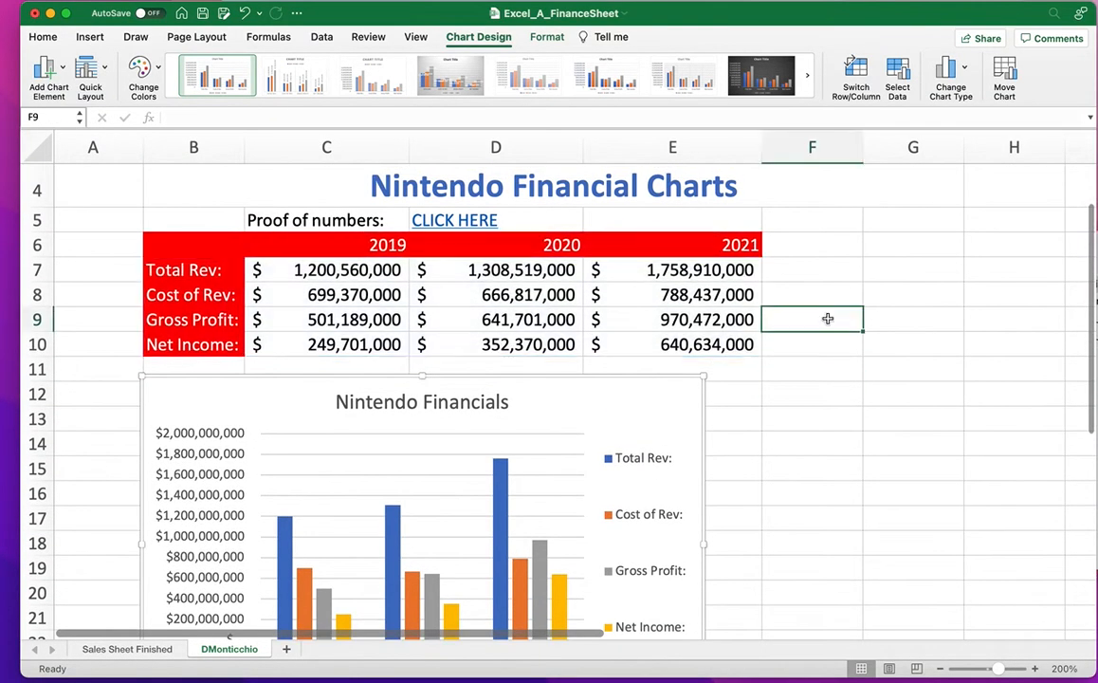
scroll(797, 256, right, 2)
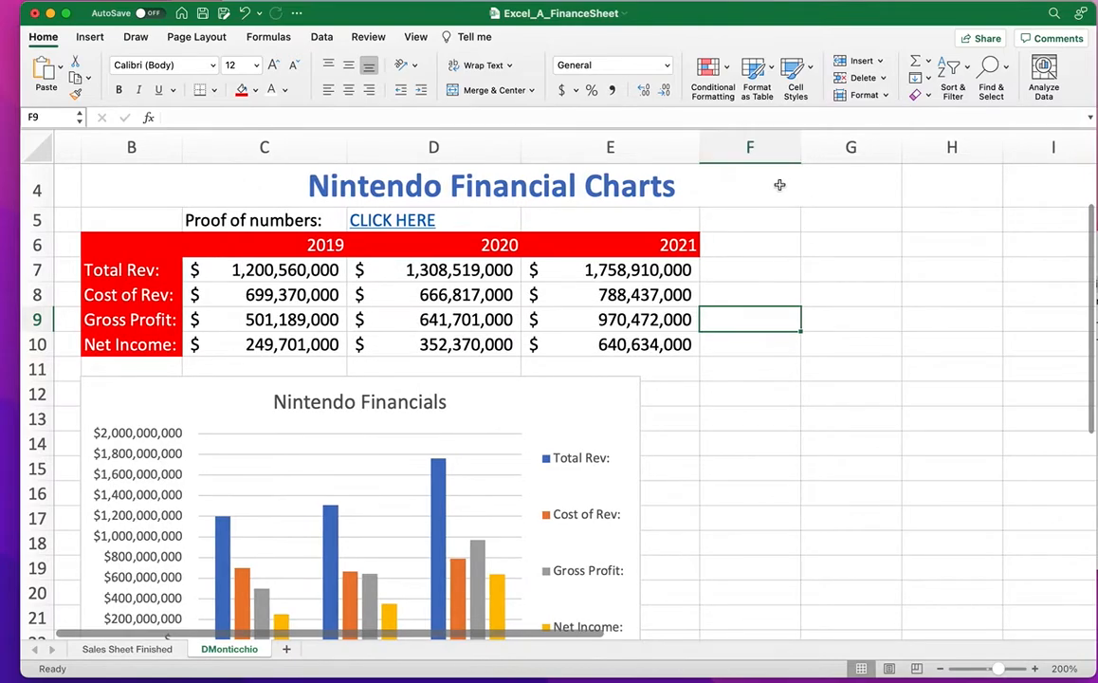
click(793, 189)
scroll(588, 209, up, 1)
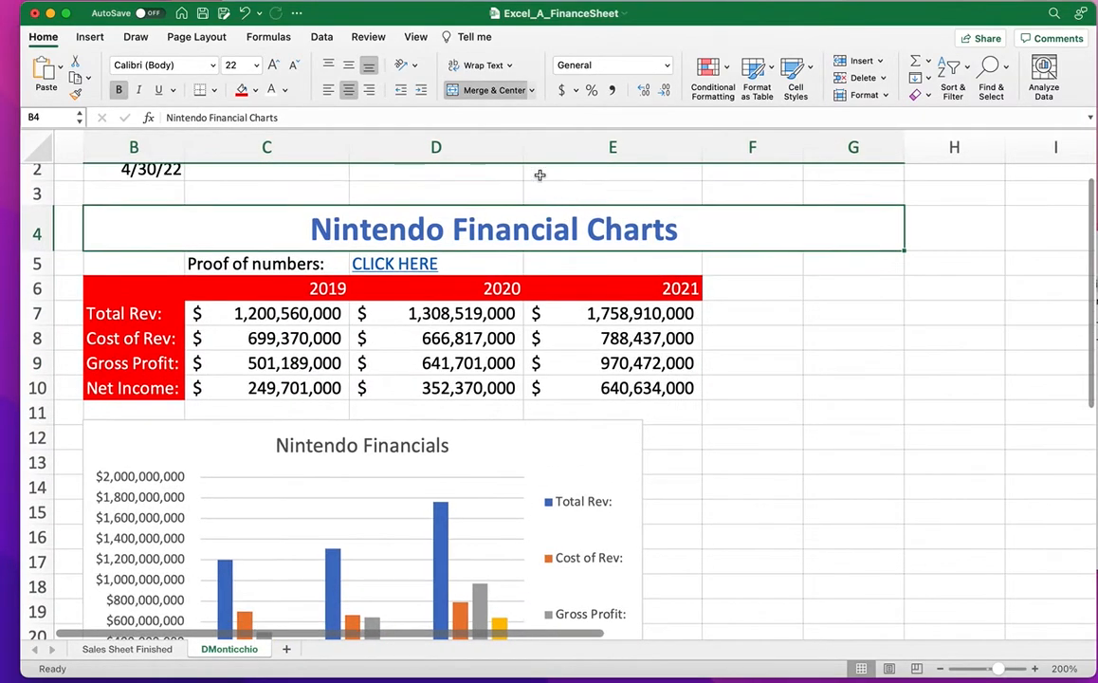
click(489, 90)
drag(166, 227, 714, 228)
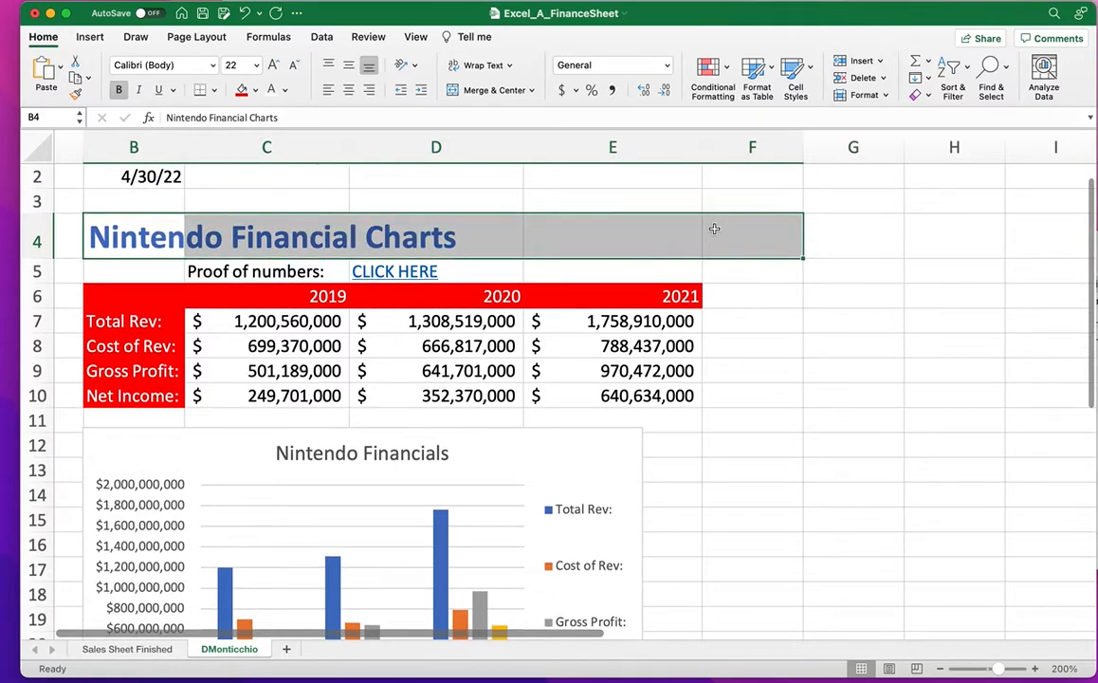
click(484, 91)
Widen column F, make rows 7–10 taller, and select cell F7.
drag(807, 152, 886, 152)
drag(39, 333, 41, 439)
drag(37, 489, 39, 513)
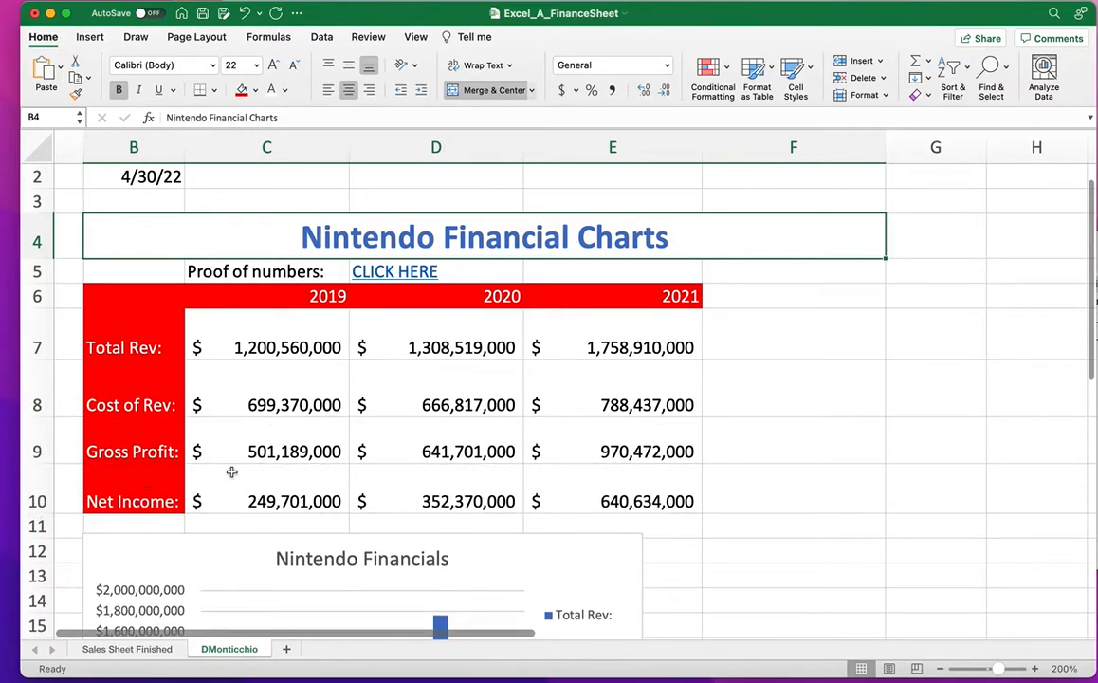
click(759, 329)
double_click(767, 328)
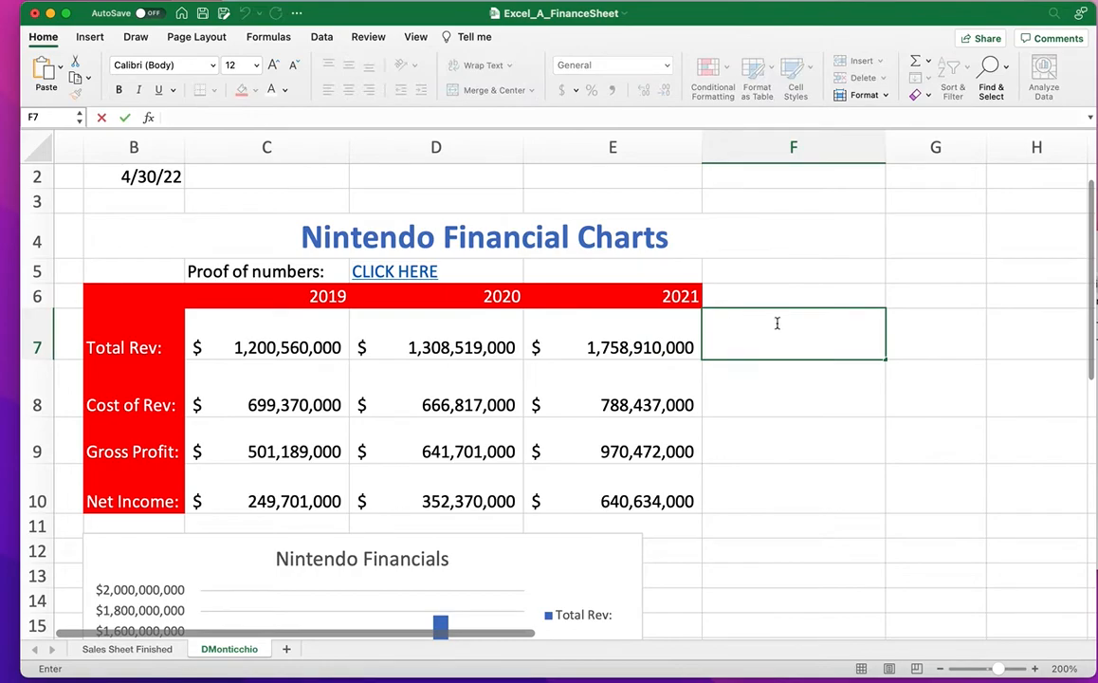
key(Escape)
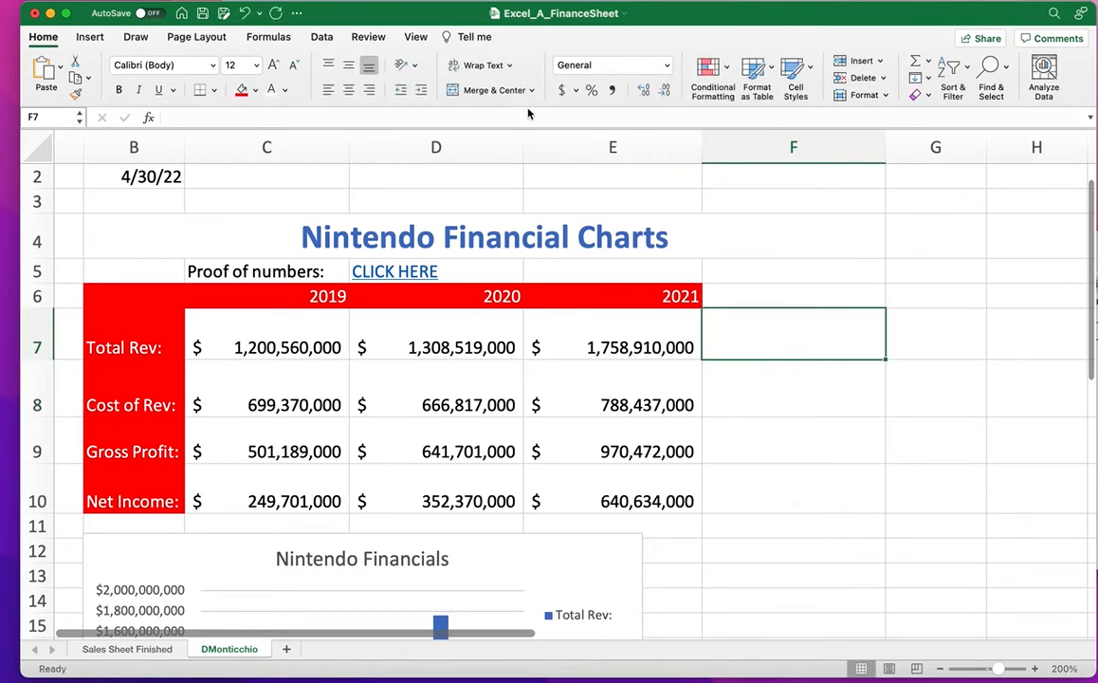
click(90, 37)
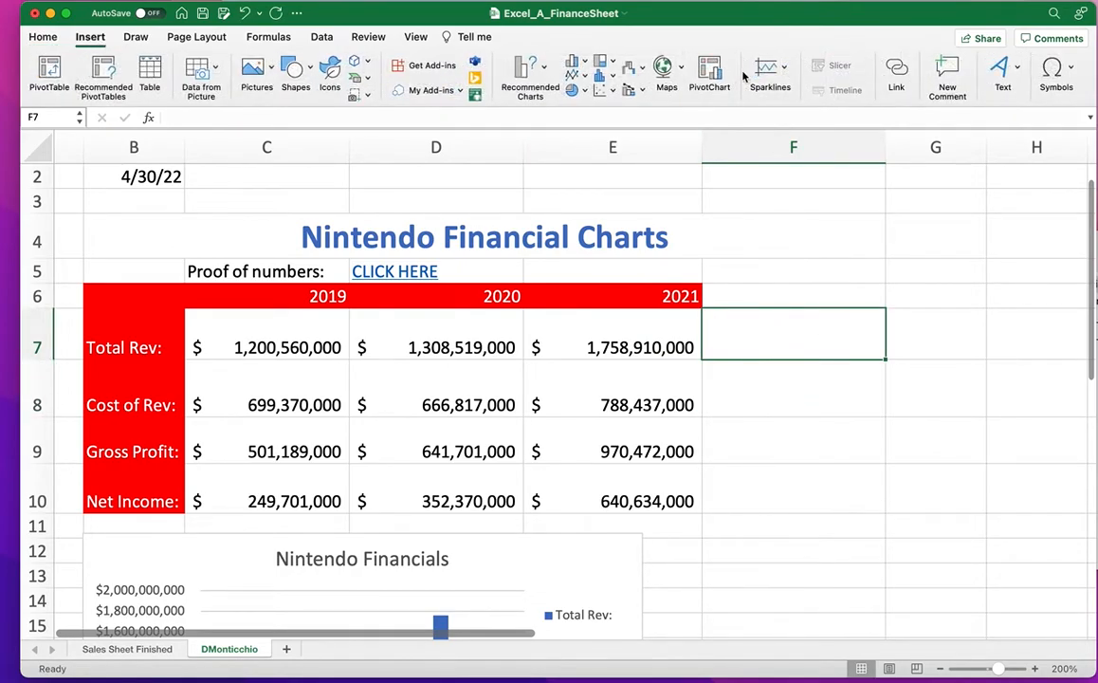
Add line sparklines in F7 (data C7:E7) and F8 (data C8:E8).
click(766, 68)
click(776, 93)
click(305, 347)
drag(305, 347, 692, 353)
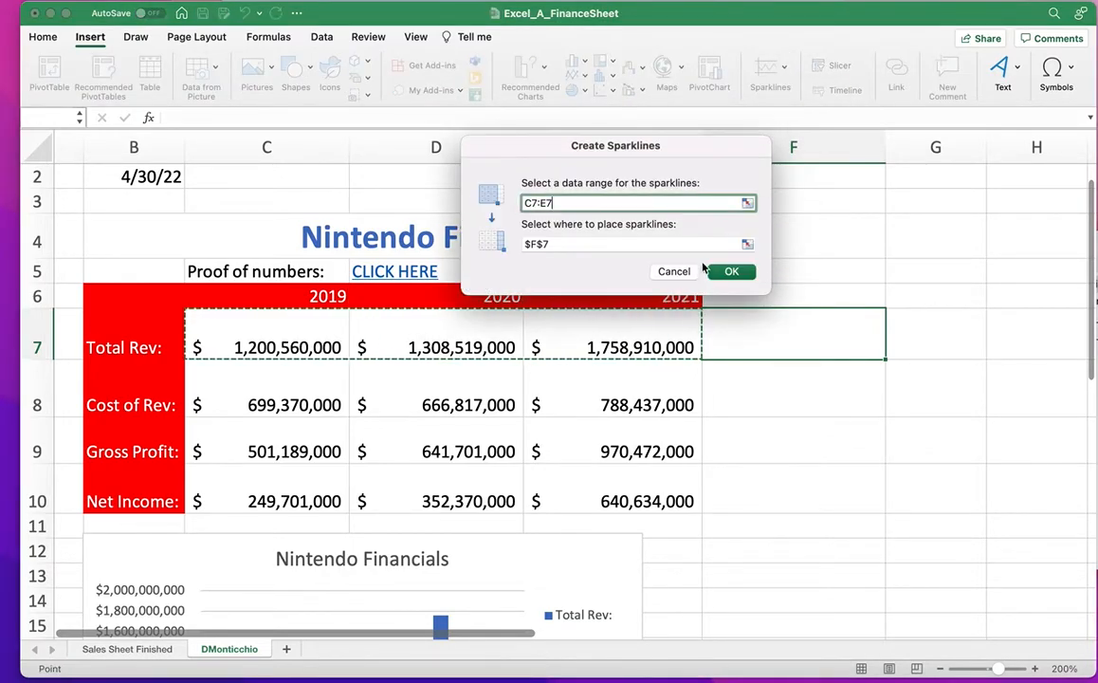
click(722, 272)
click(745, 398)
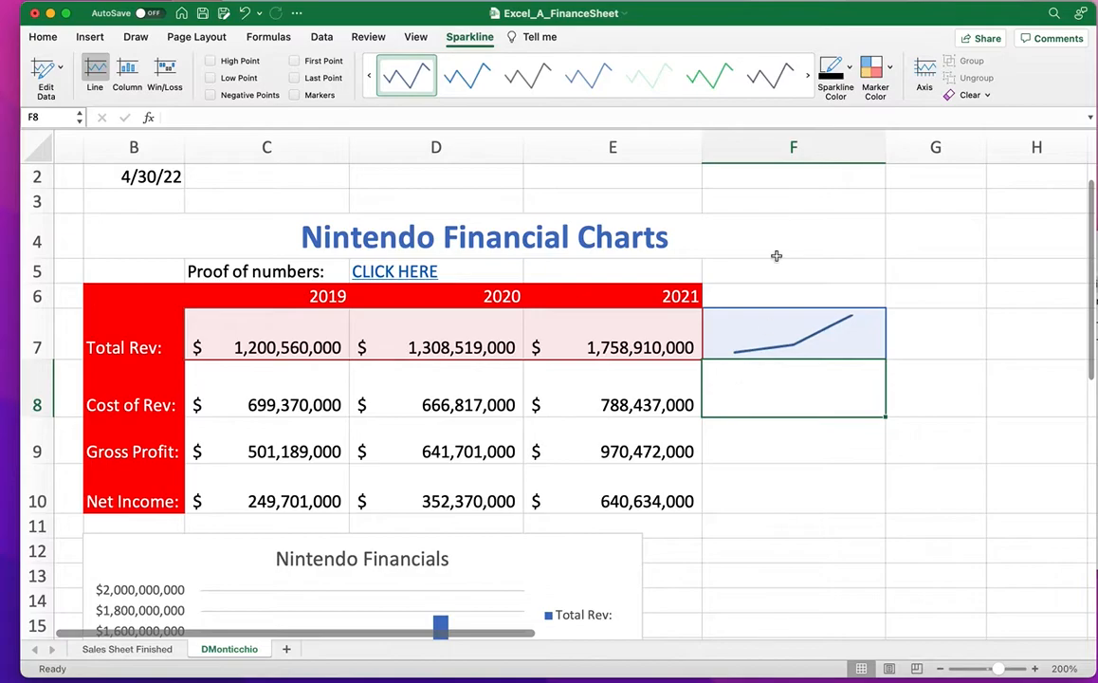
click(91, 36)
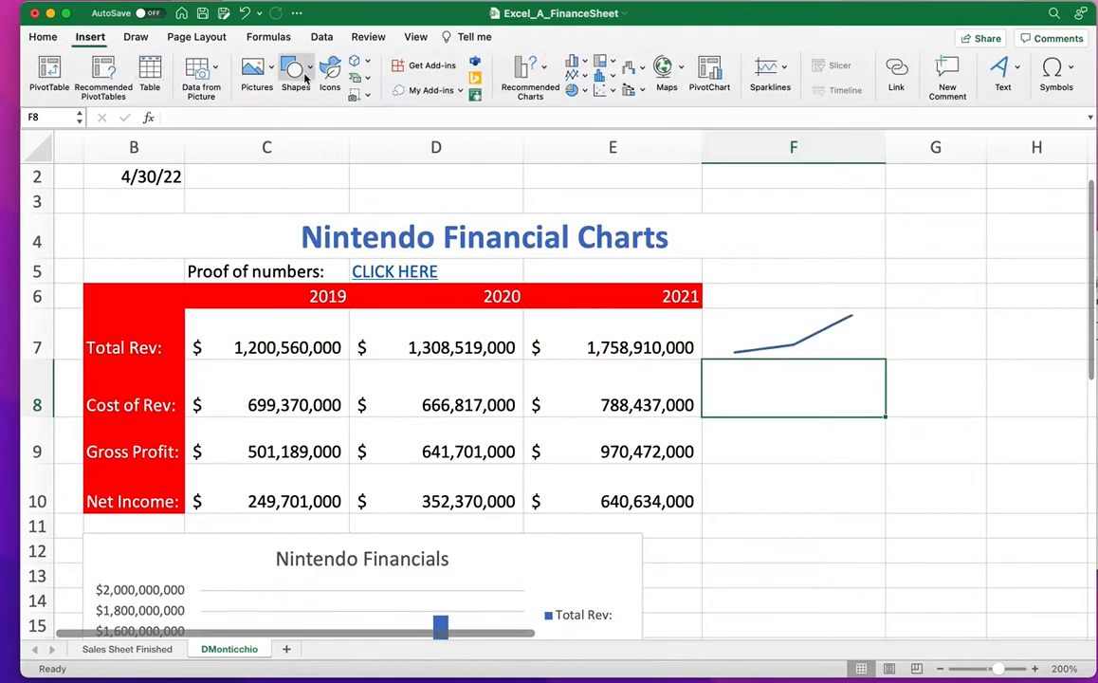
click(759, 76)
click(783, 93)
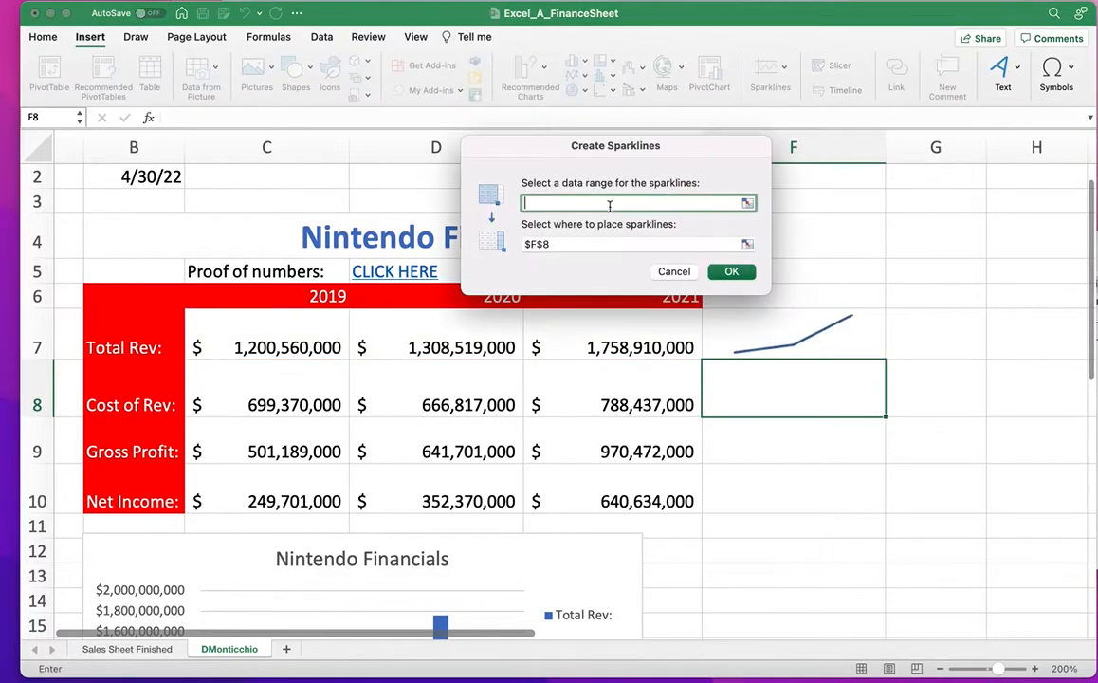
drag(289, 387, 620, 385)
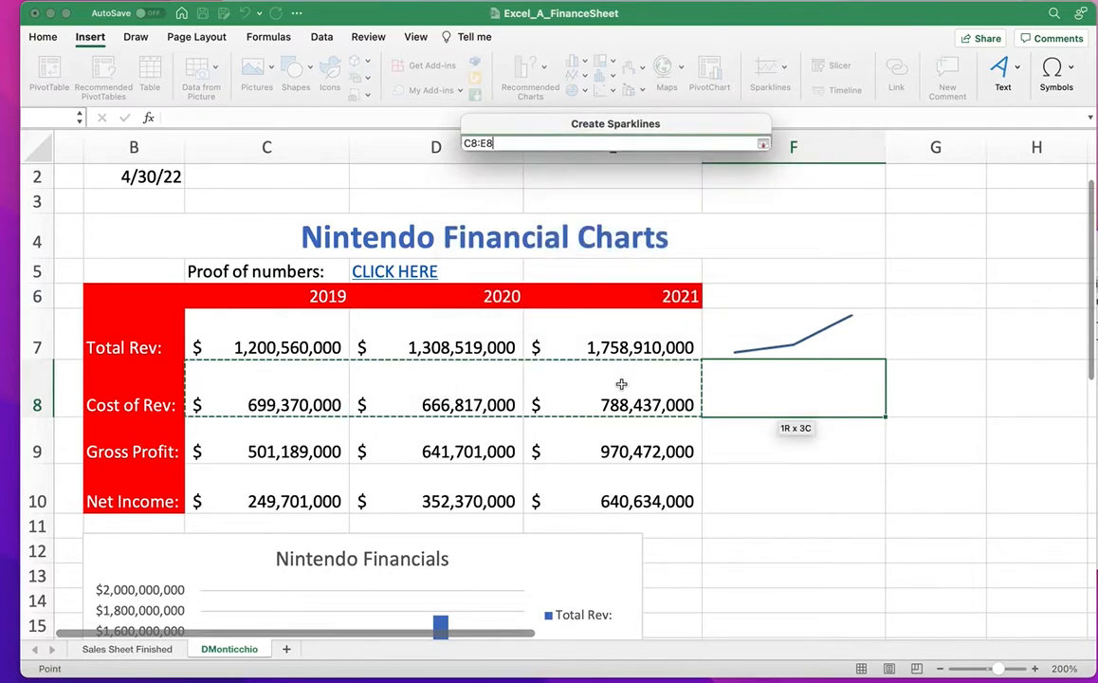
click(729, 272)
Add line sparklines in F9 (data C9:E9) and F10 (data C10:E10).
click(718, 434)
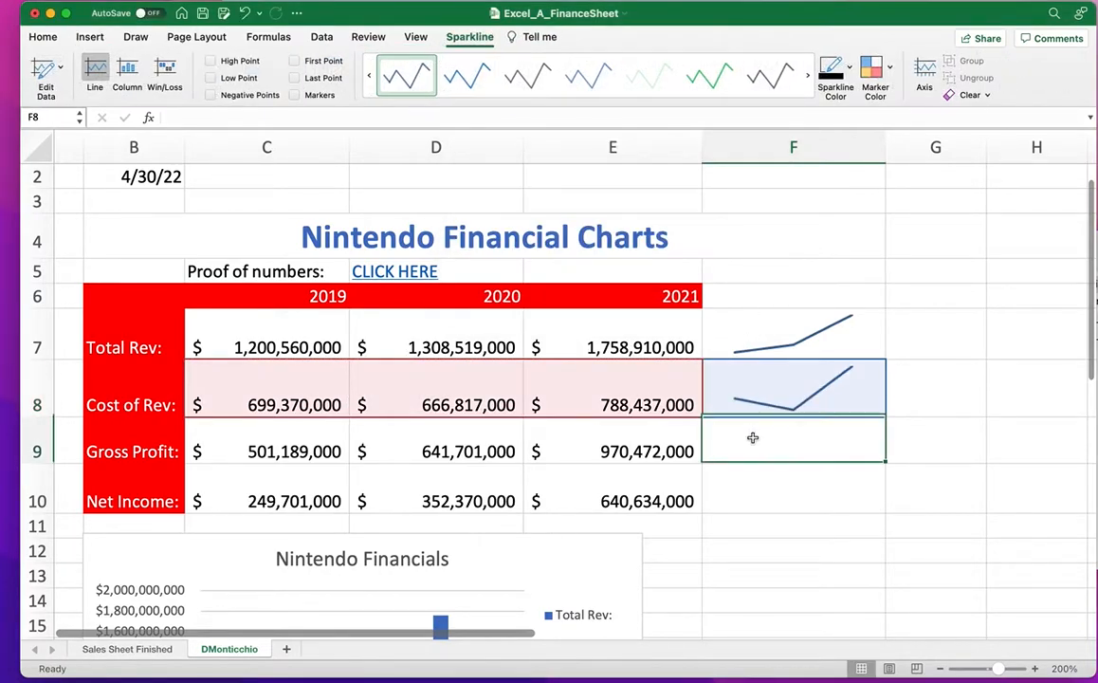
click(90, 36)
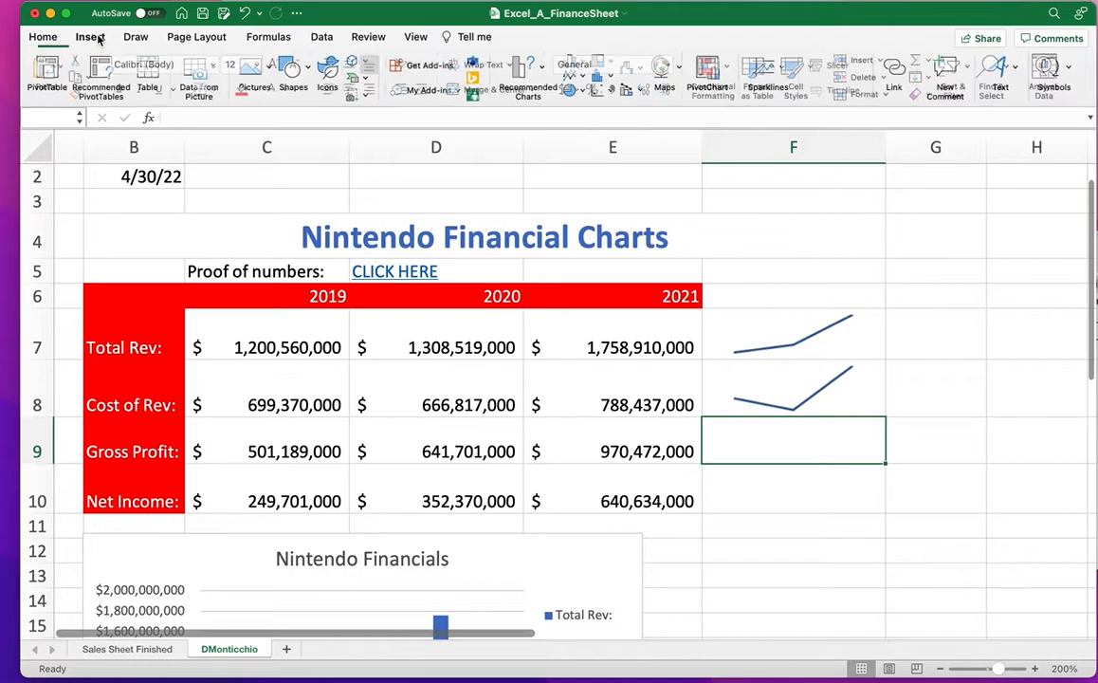
click(770, 76)
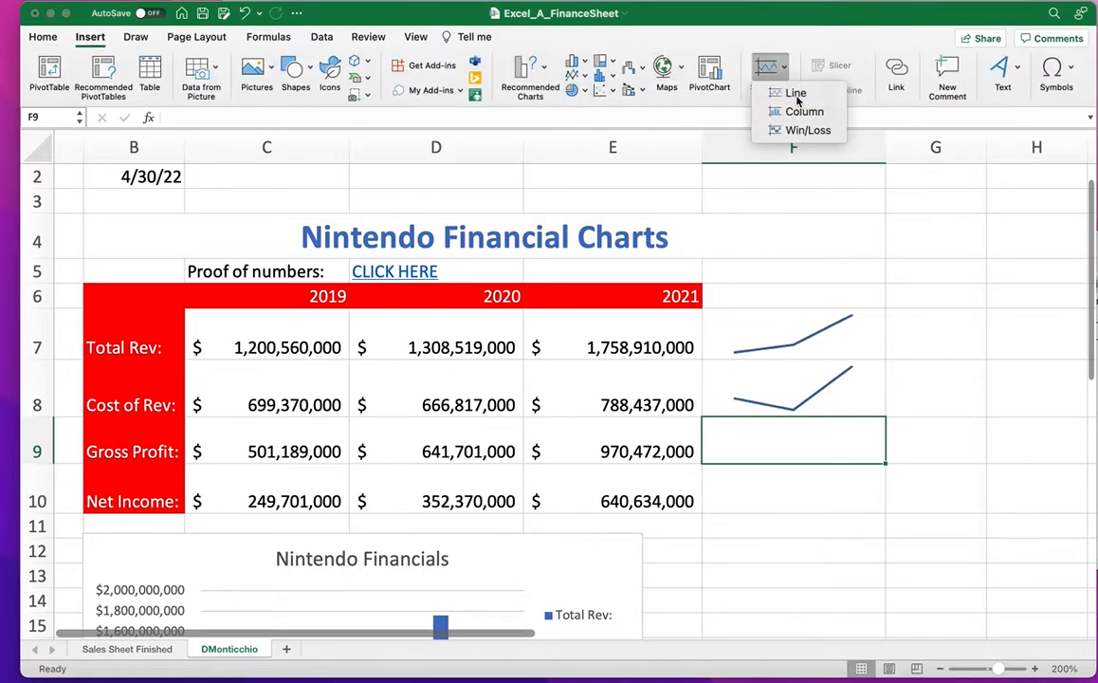
click(793, 93)
drag(294, 448, 591, 448)
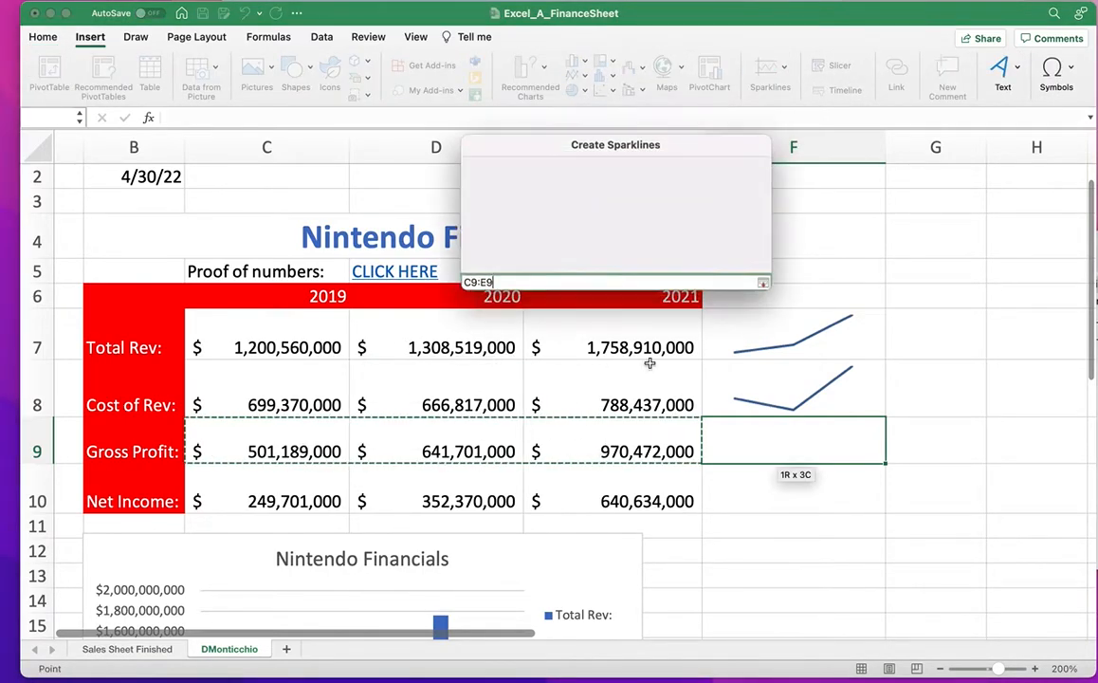
click(724, 273)
click(767, 495)
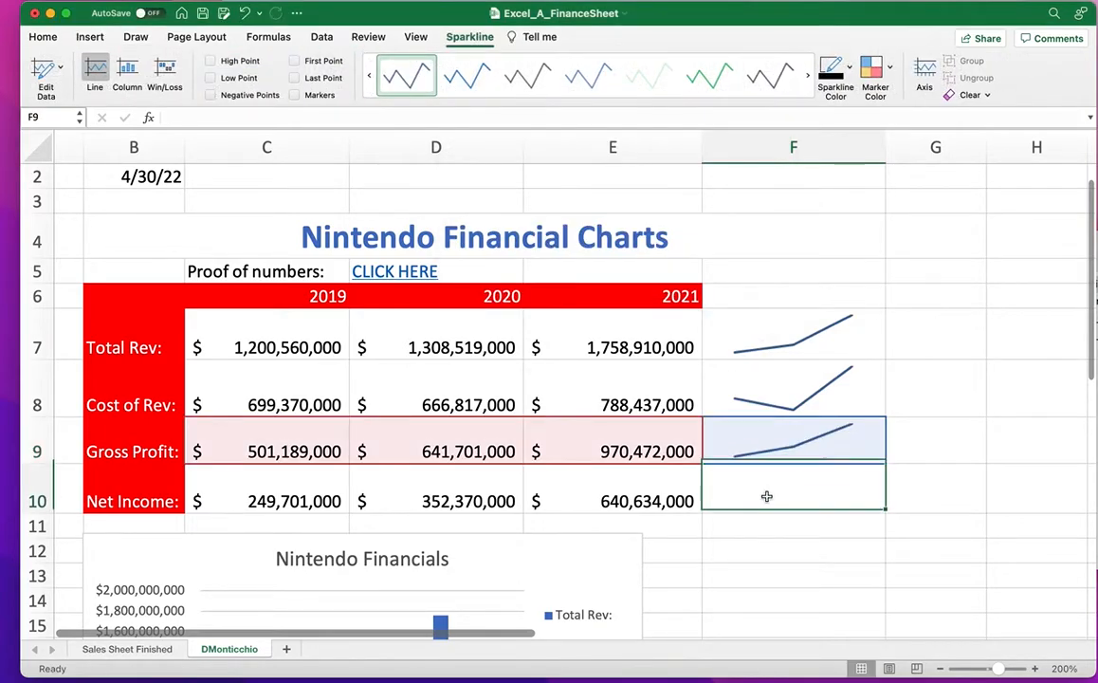
click(90, 36)
click(770, 71)
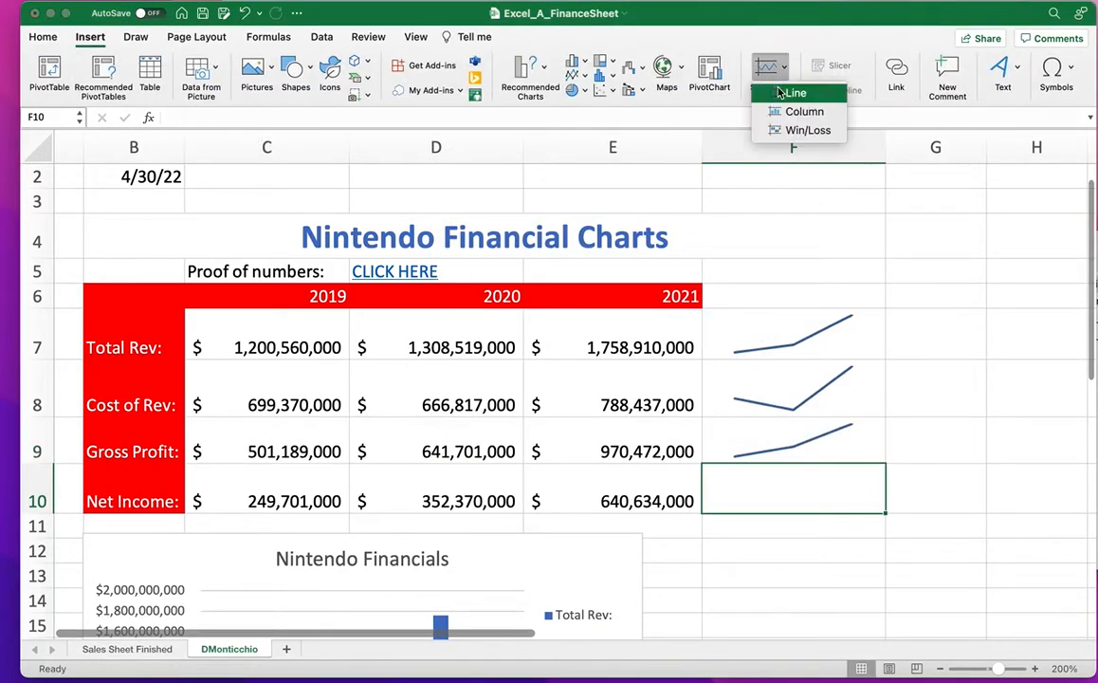
click(791, 93)
drag(267, 466, 603, 494)
Confirm the F10 sparkline and turn on markers for the sparklines in F10, F9, F8 and F7.
key(Return)
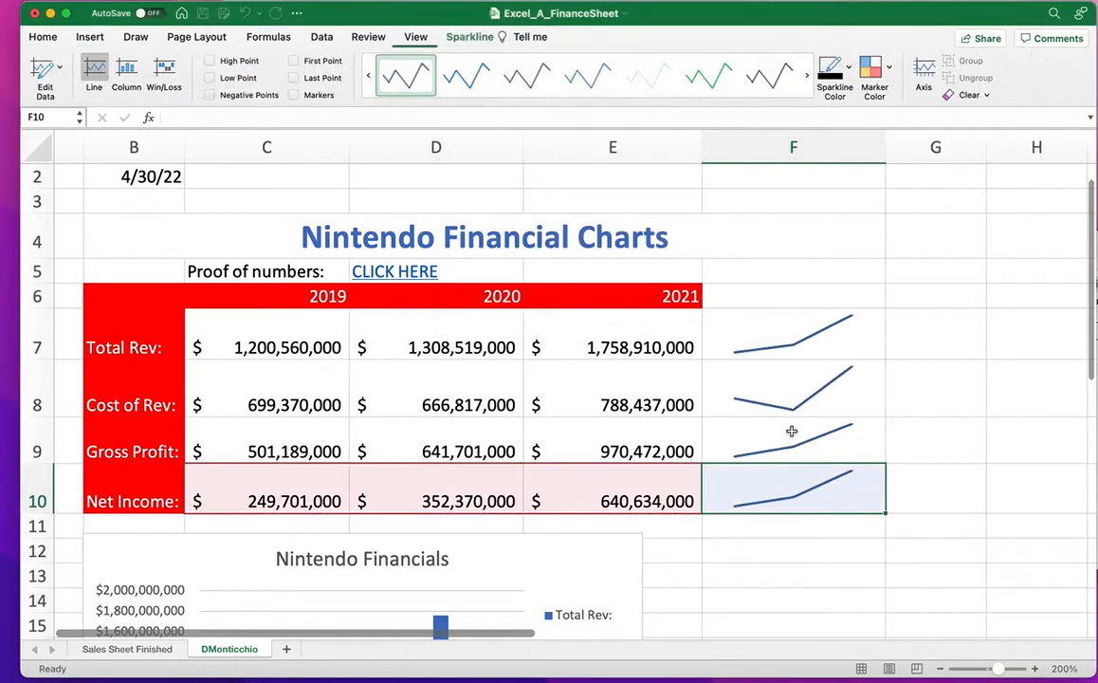
click(296, 95)
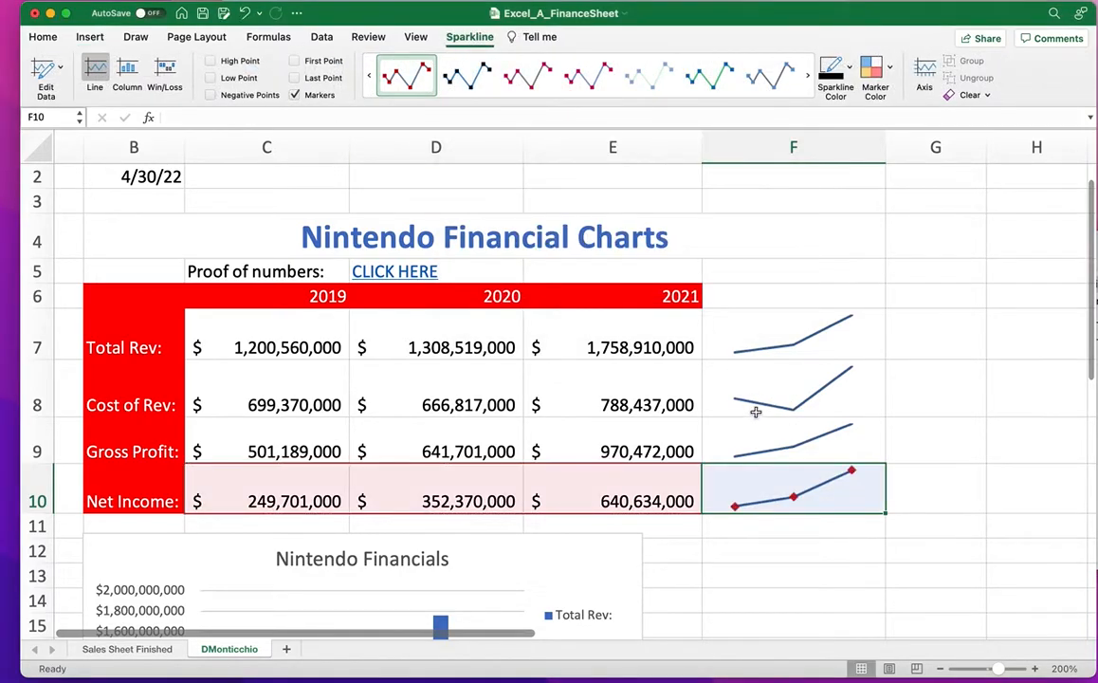
click(740, 431)
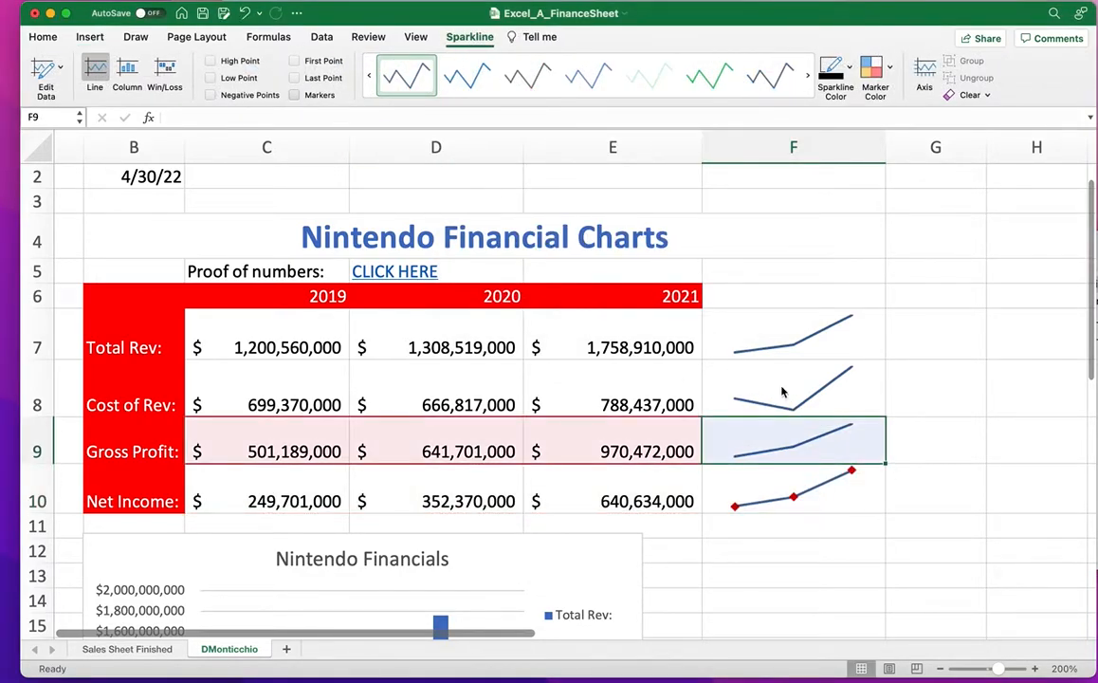
click(295, 95)
key(Up)
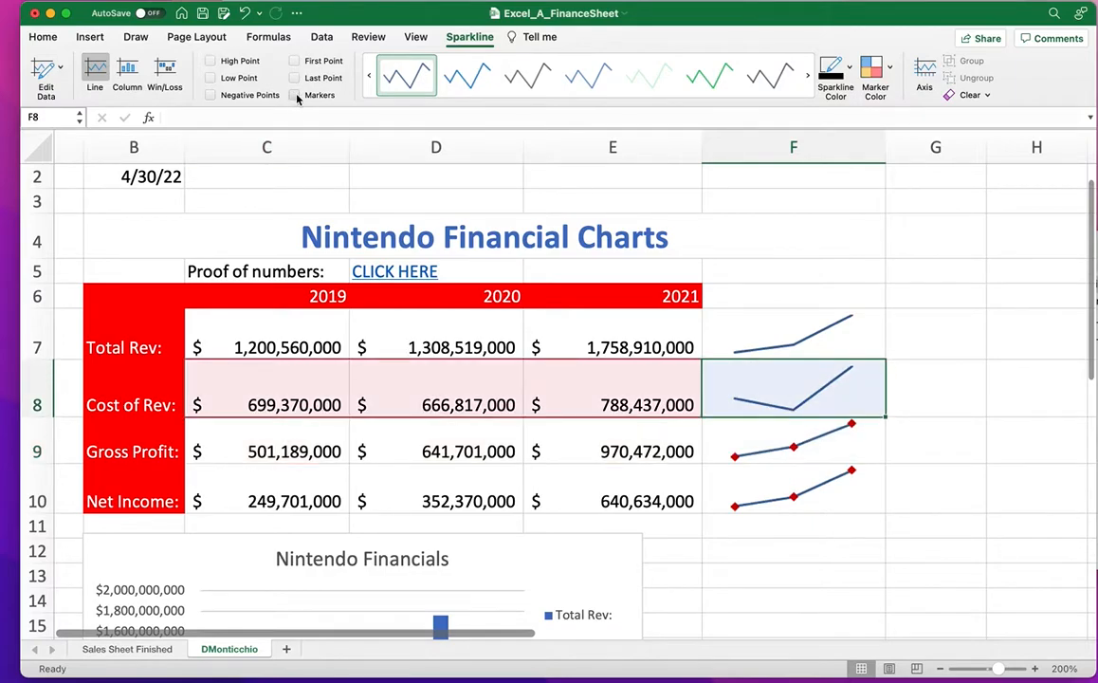
click(295, 96)
key(Up)
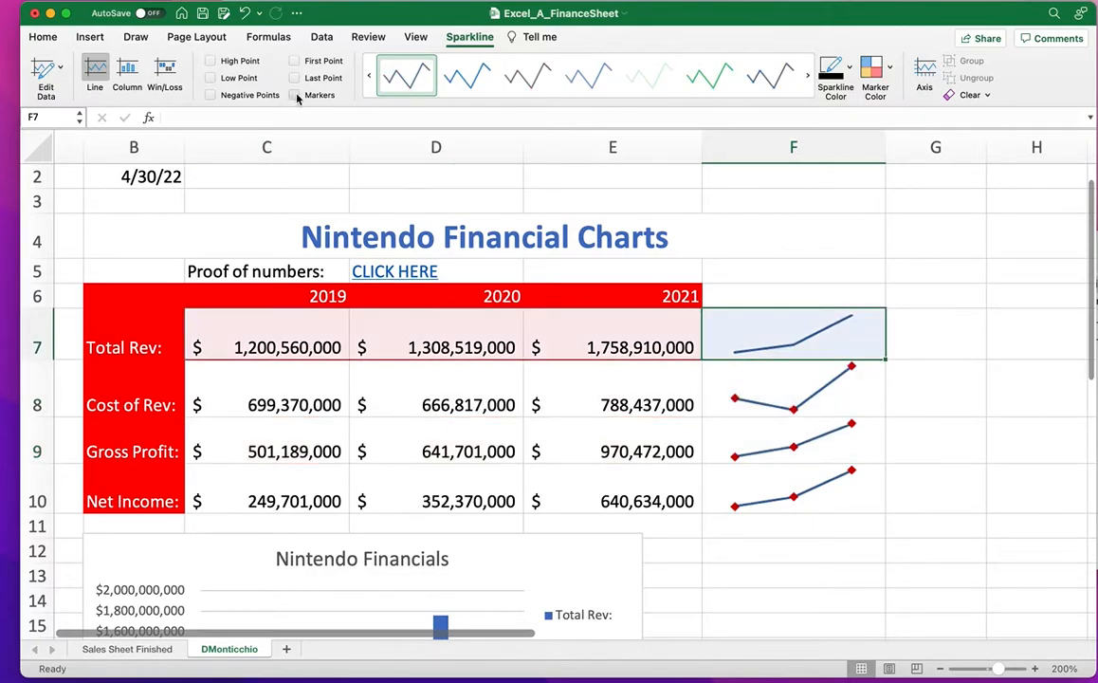
click(969, 394)
Move the Nintendo Financials chart lower so it starts around row 14.
scroll(898, 386, down, 1)
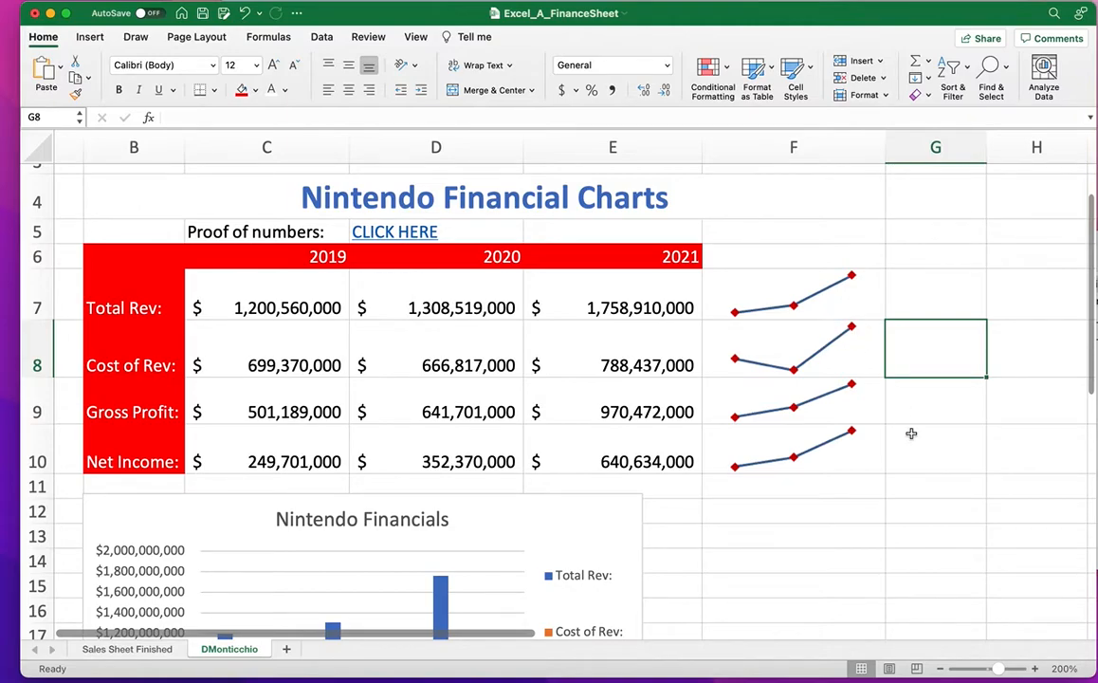
scroll(614, 516, down, 5)
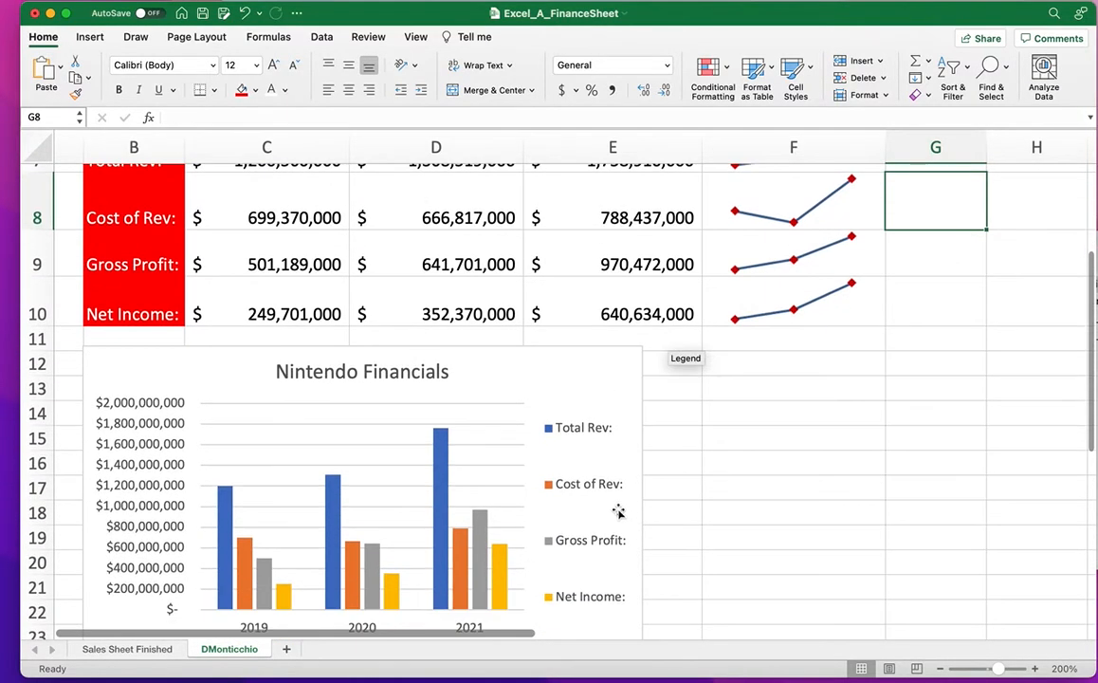
drag(592, 395, 678, 393)
click(851, 395)
scroll(723, 443, up, 5)
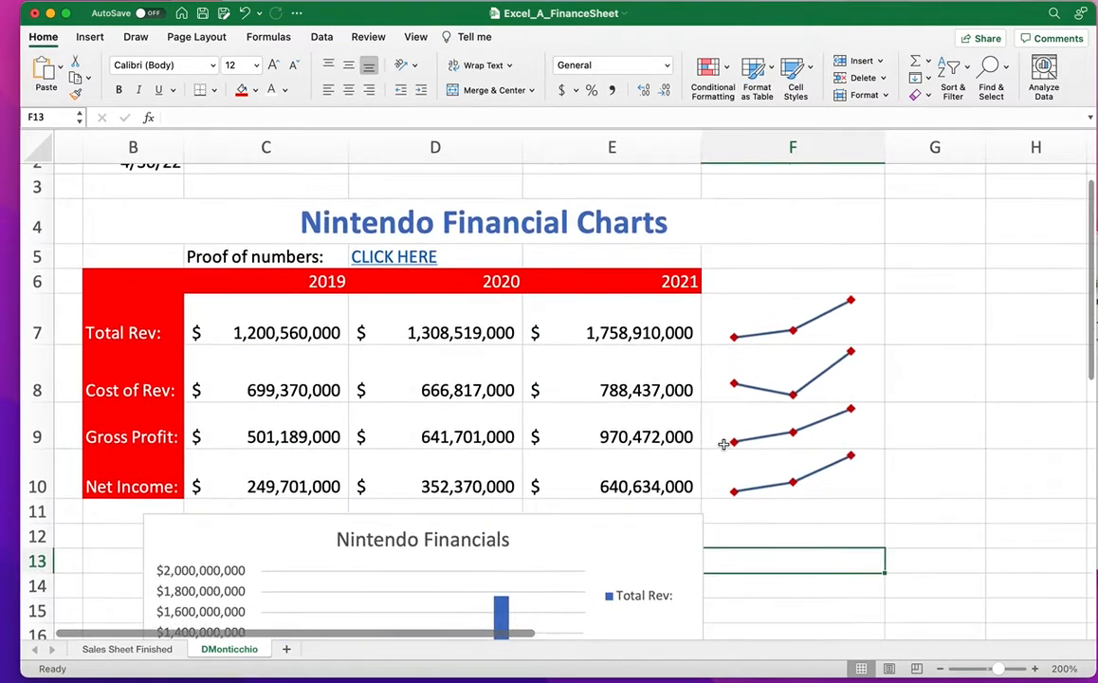
scroll(725, 443, left, 2)
scroll(728, 442, down, 5)
scroll(730, 441, up, 5)
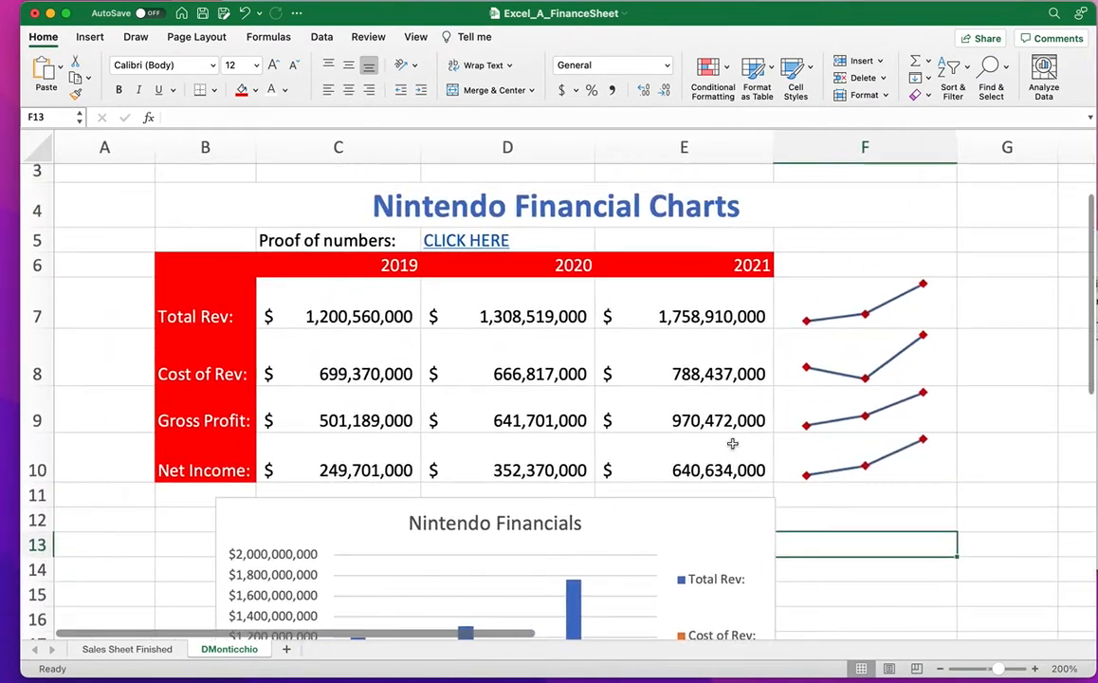
scroll(730, 441, down, 3)
drag(723, 430, 728, 476)
click(784, 436)
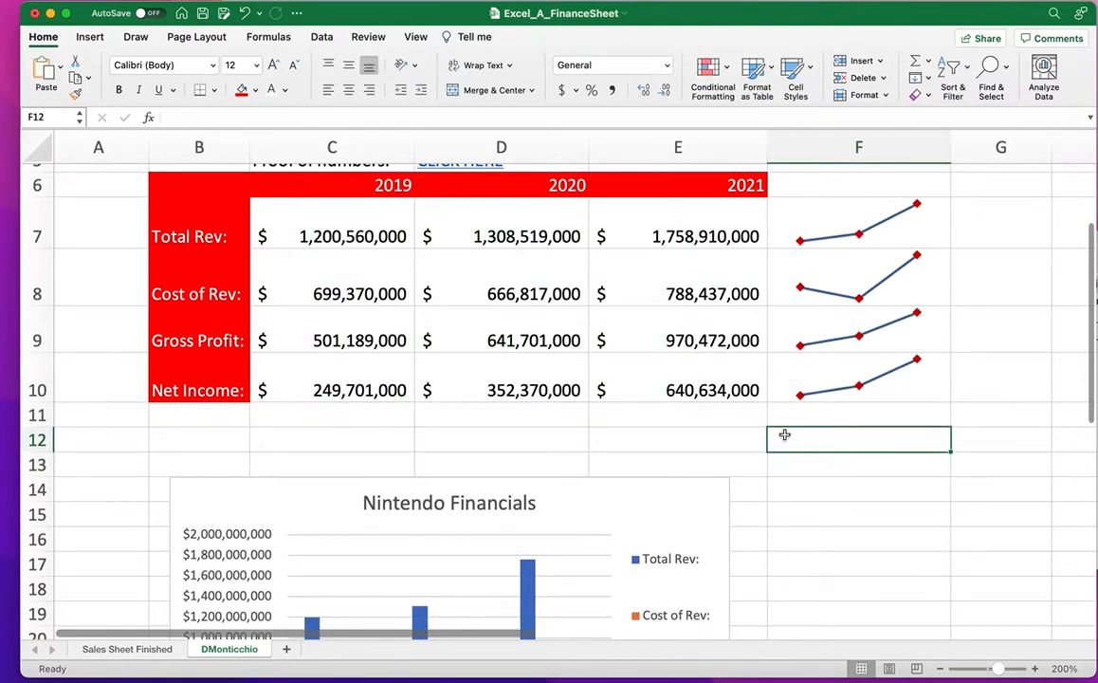
Enter =SPARKLINE(C10:E10) in F12, then delete the resulting #NAME? error.
text(=SPARKLINE()
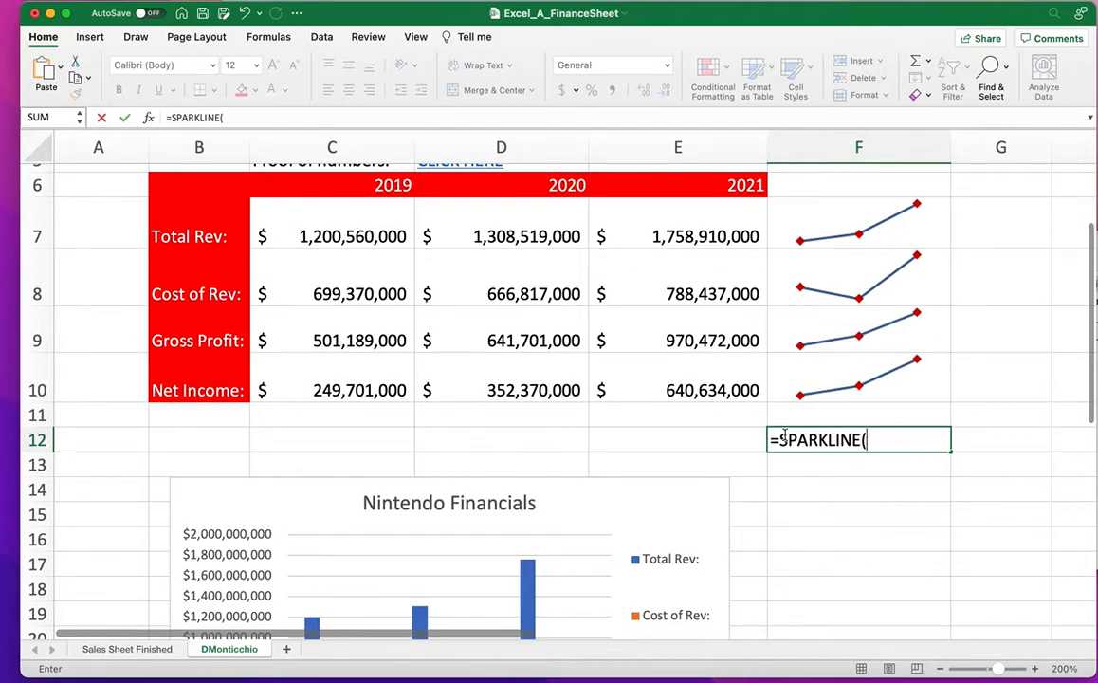
drag(289, 387, 669, 387)
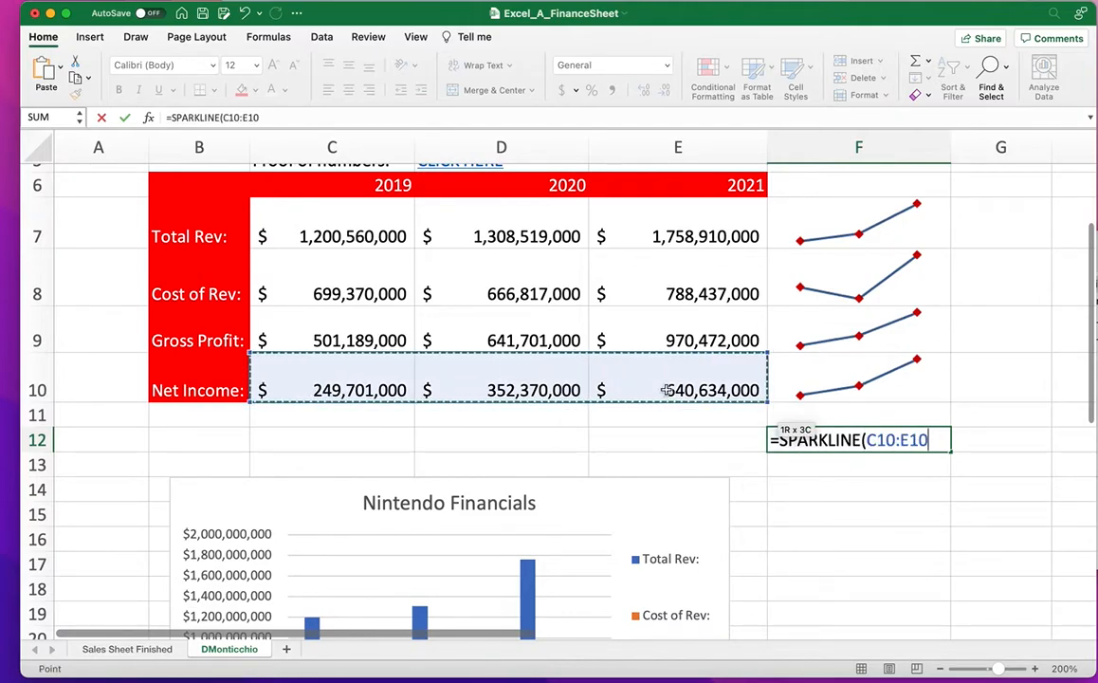
text())
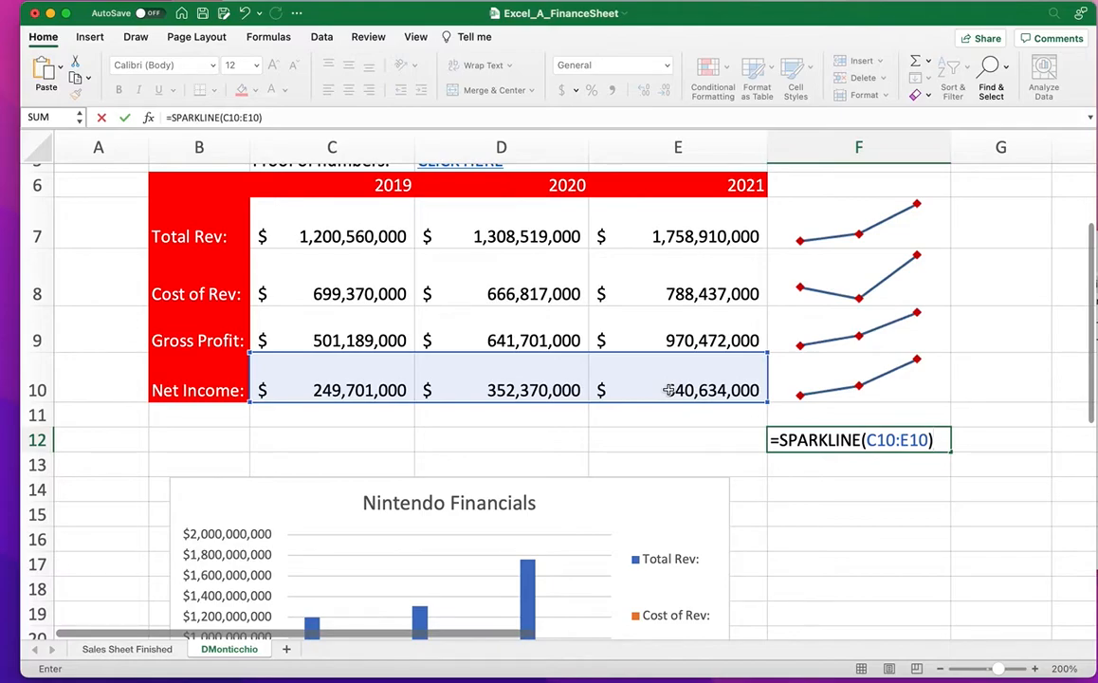
key(Return)
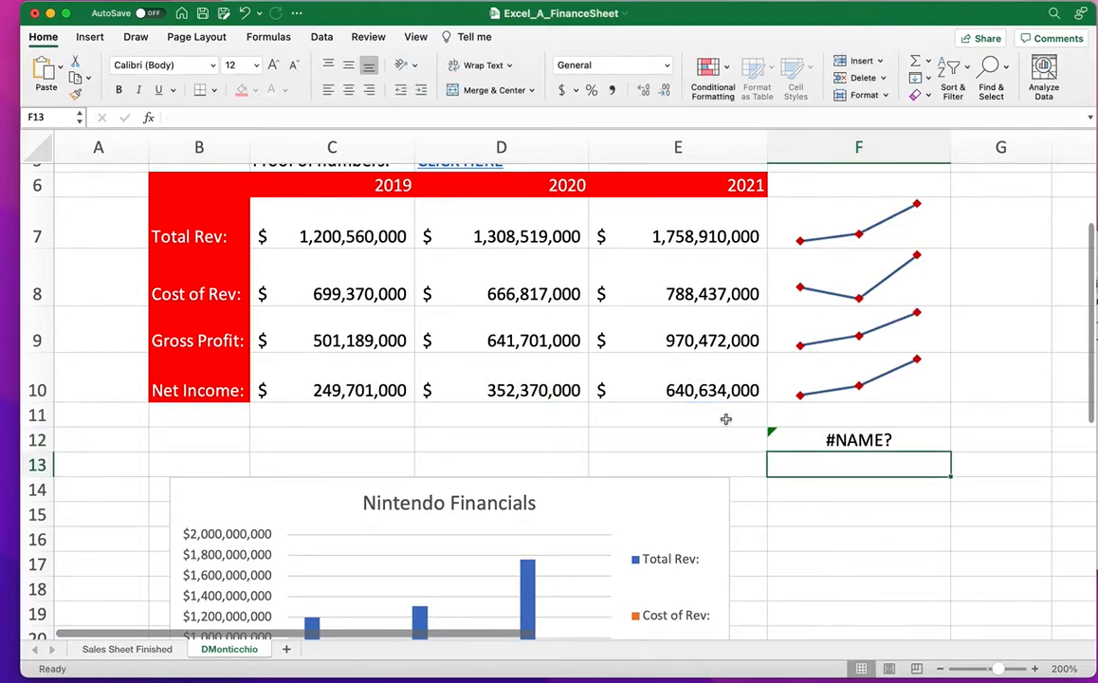
click(844, 439)
key(Delete)
Drag the Nintendo Financials chart up so it starts at row 12.
click(809, 485)
drag(696, 495, 718, 435)
click(825, 439)
click(940, 668)
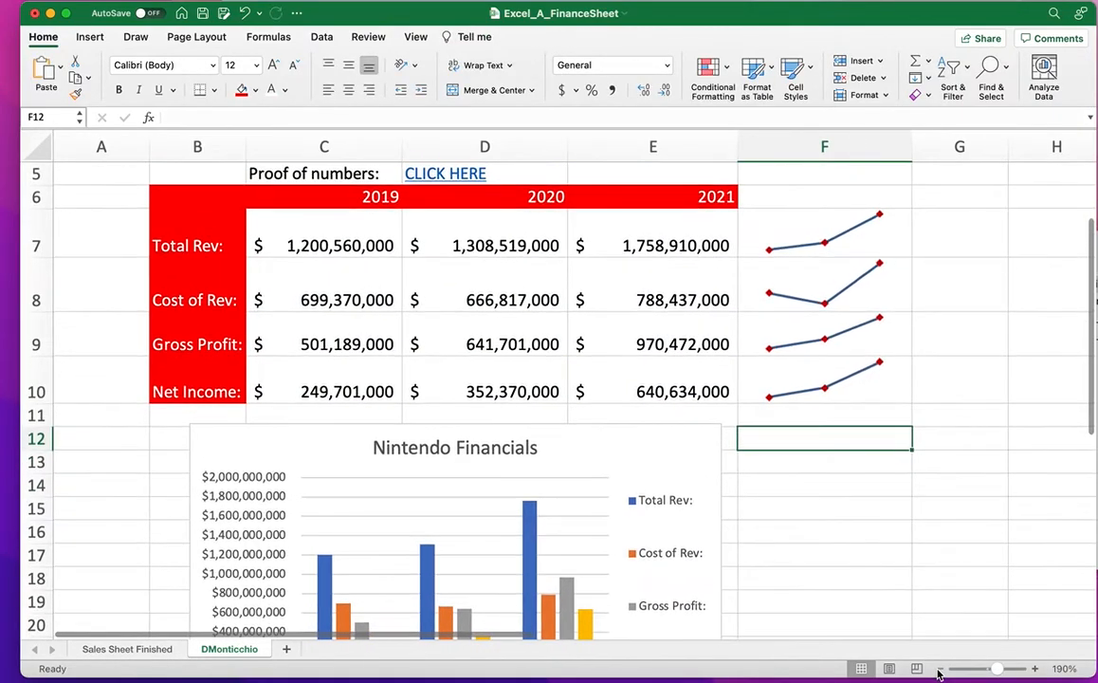
click(940, 668)
click(940, 669)
click(939, 669)
scroll(569, 481, up, 4)
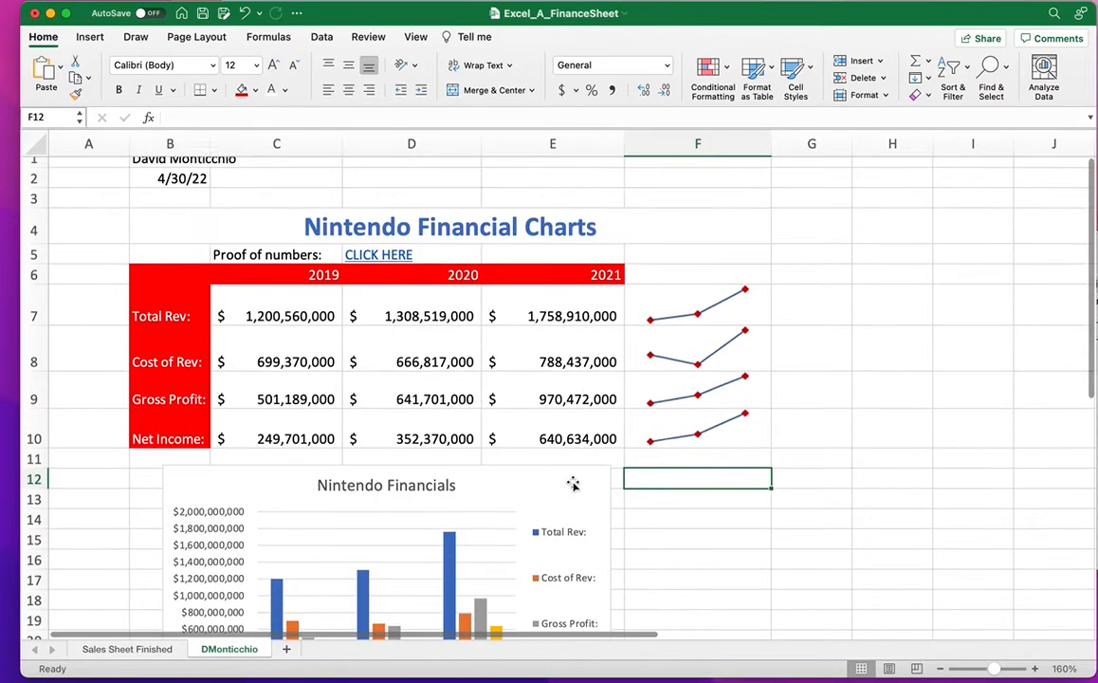
scroll(550, 479, down, 4)
scroll(573, 485, down, 3)
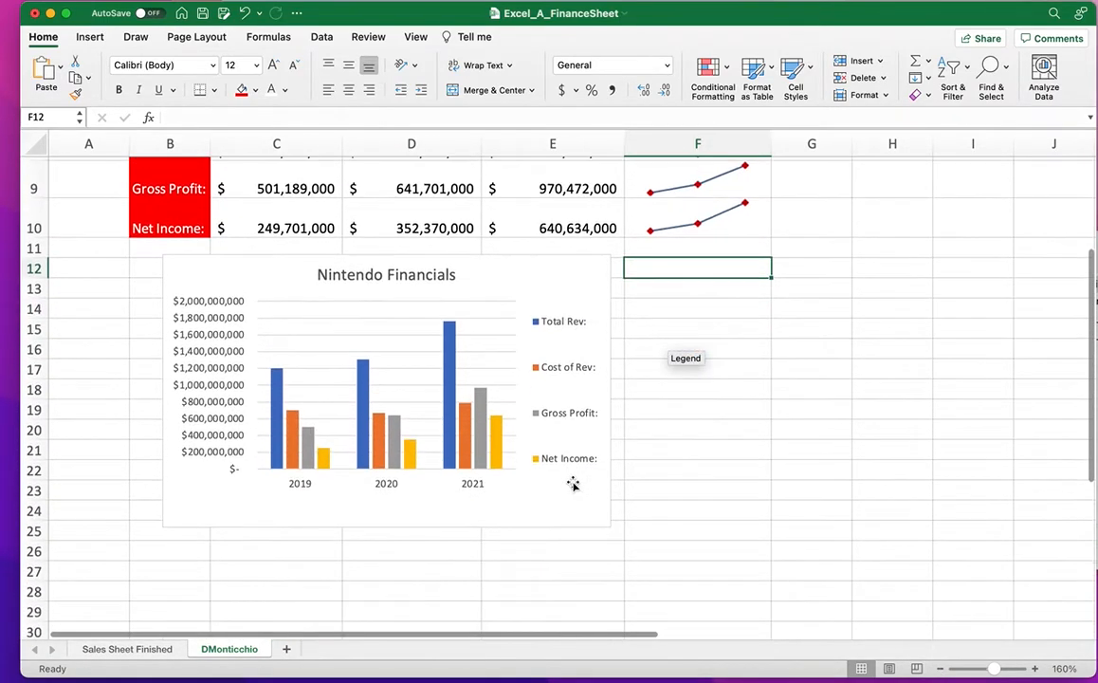
scroll(571, 548, up, 6)
scroll(573, 485, down, 3)
scroll(573, 485, up, 3)
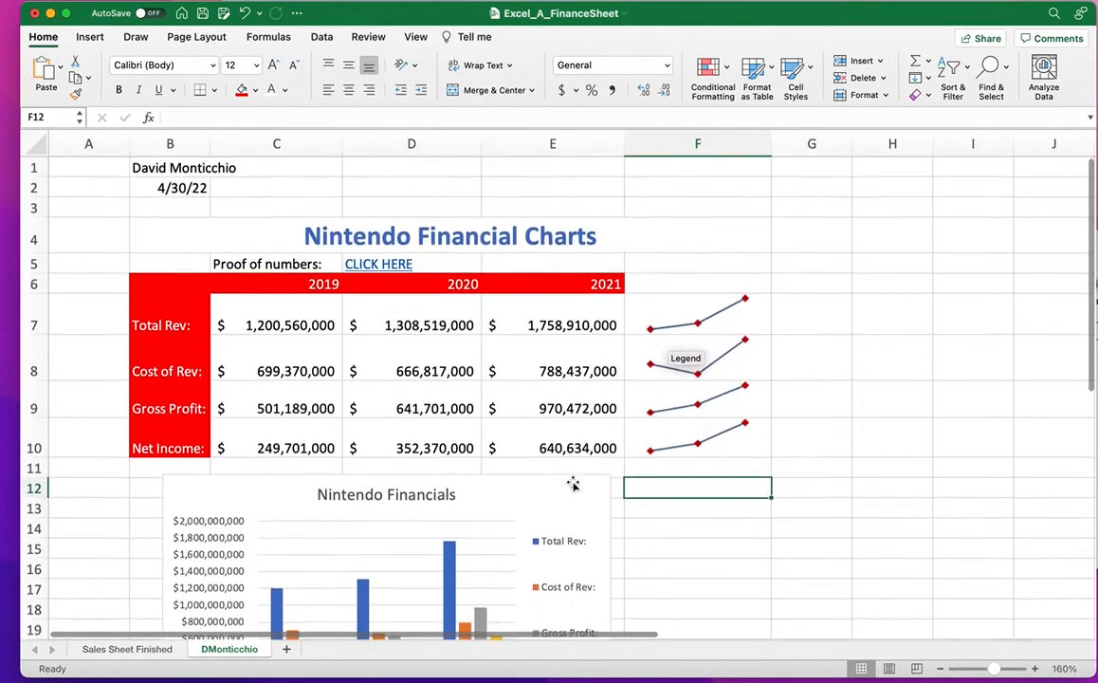
scroll(573, 484, down, 1)
scroll(573, 484, up, 1)
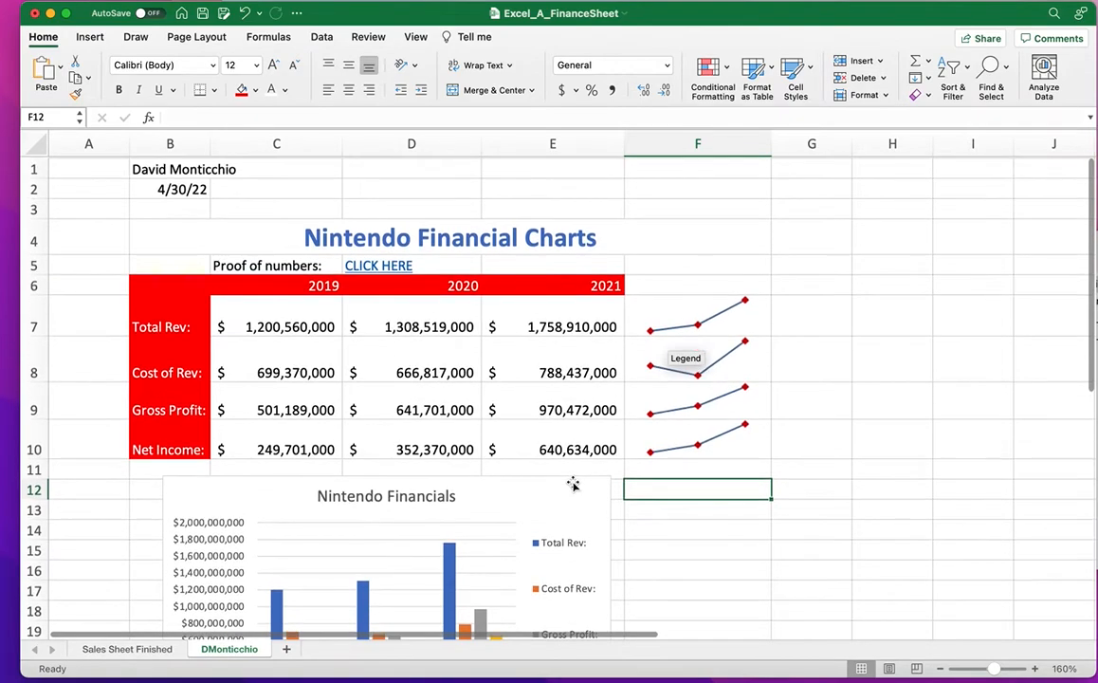
scroll(573, 485, down, 4)
scroll(578, 484, up, 3)
scroll(578, 484, down, 1)
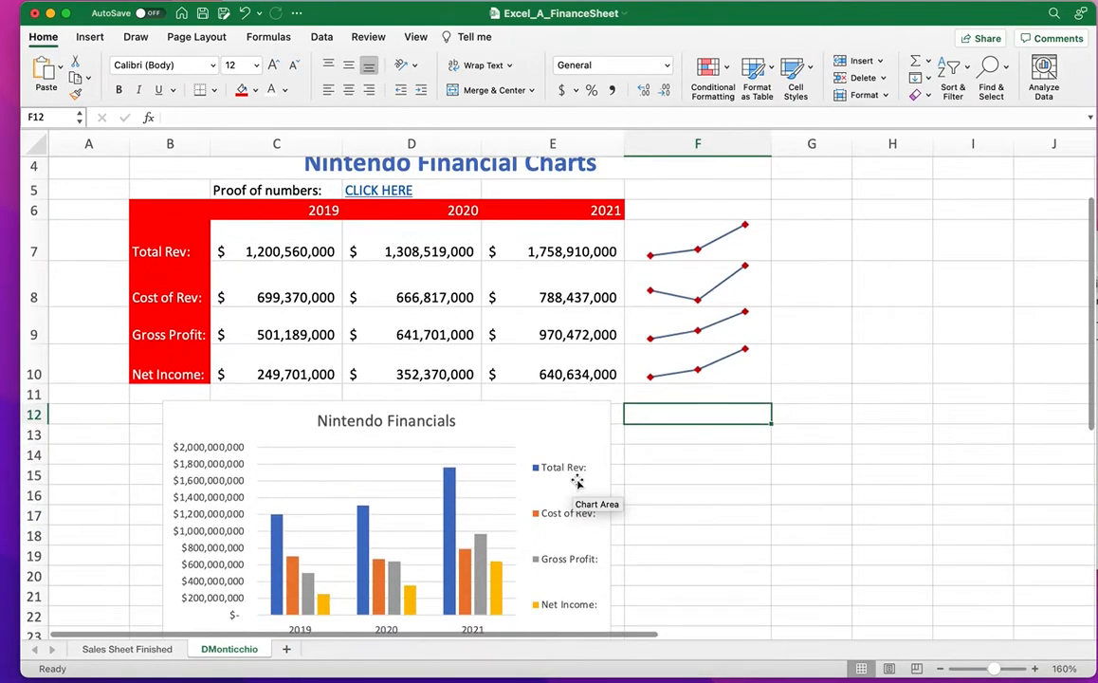
scroll(578, 484, down, 1)
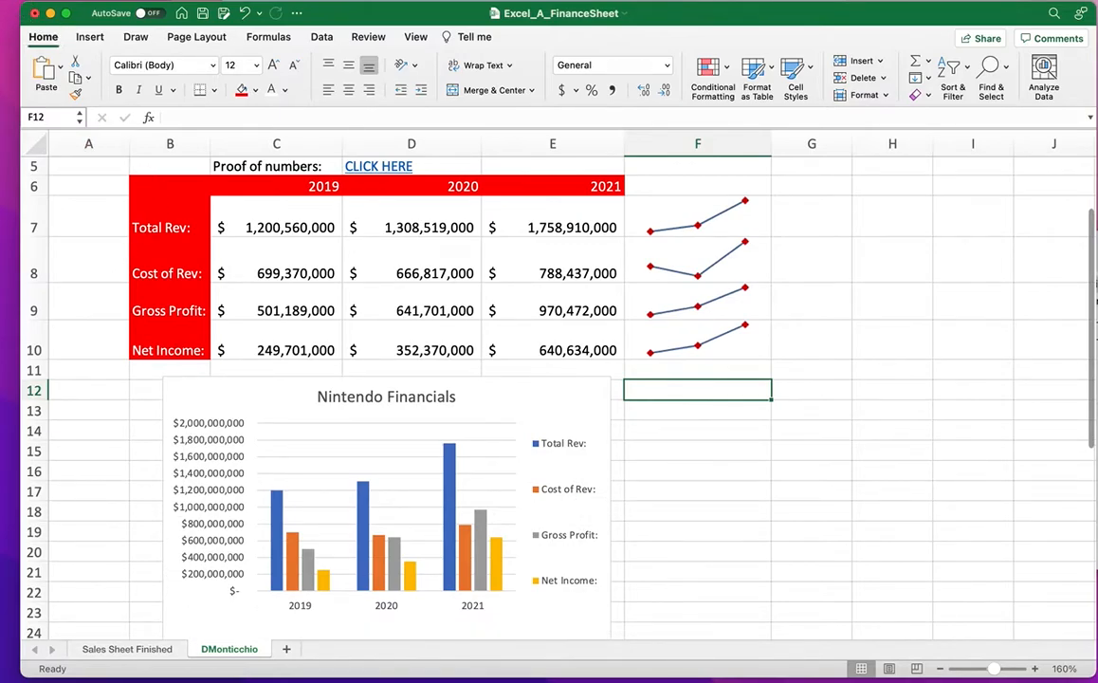
Start a Save As for the workbook, then cancel it.
click(1, 1)
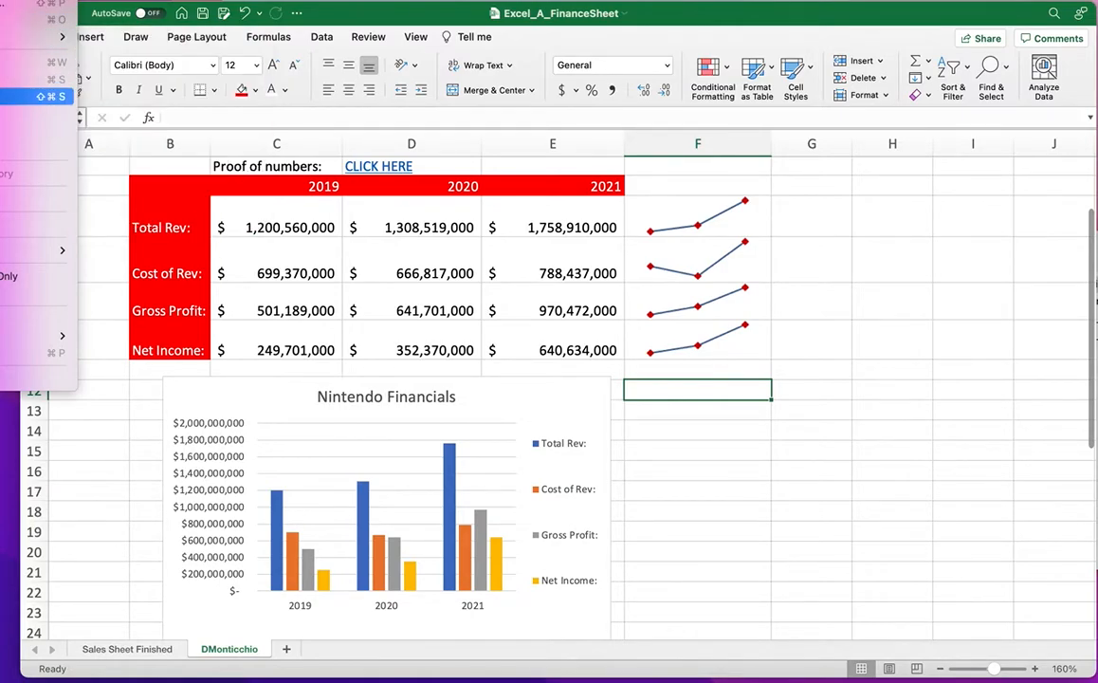
click(5, 96)
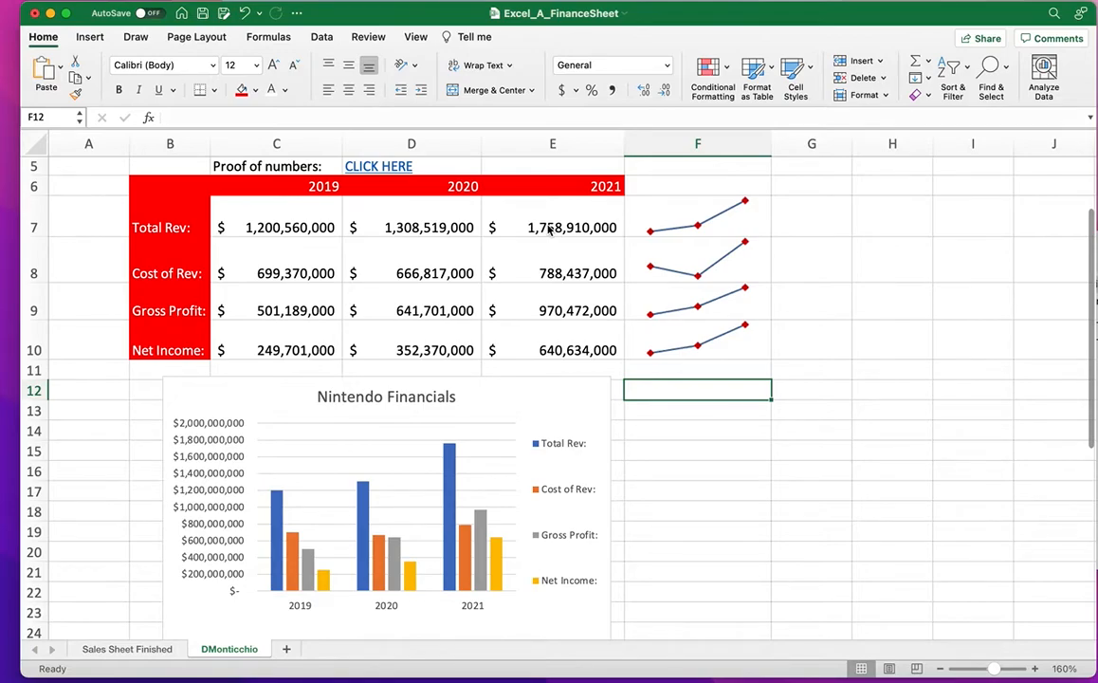
key(super+s)
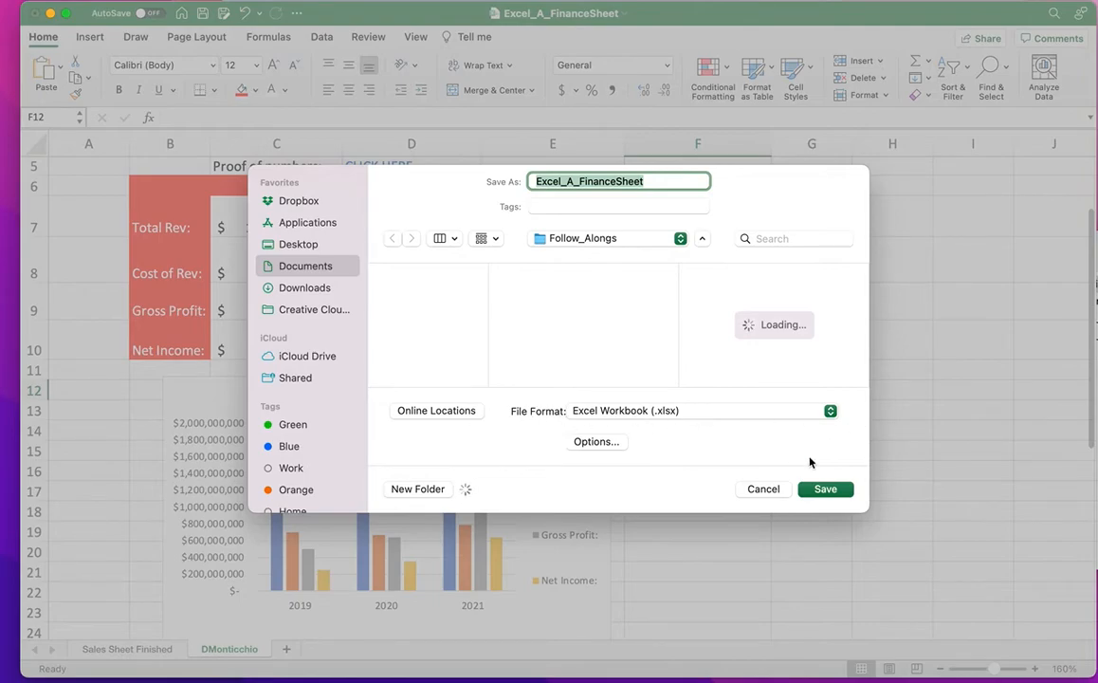
click(767, 489)
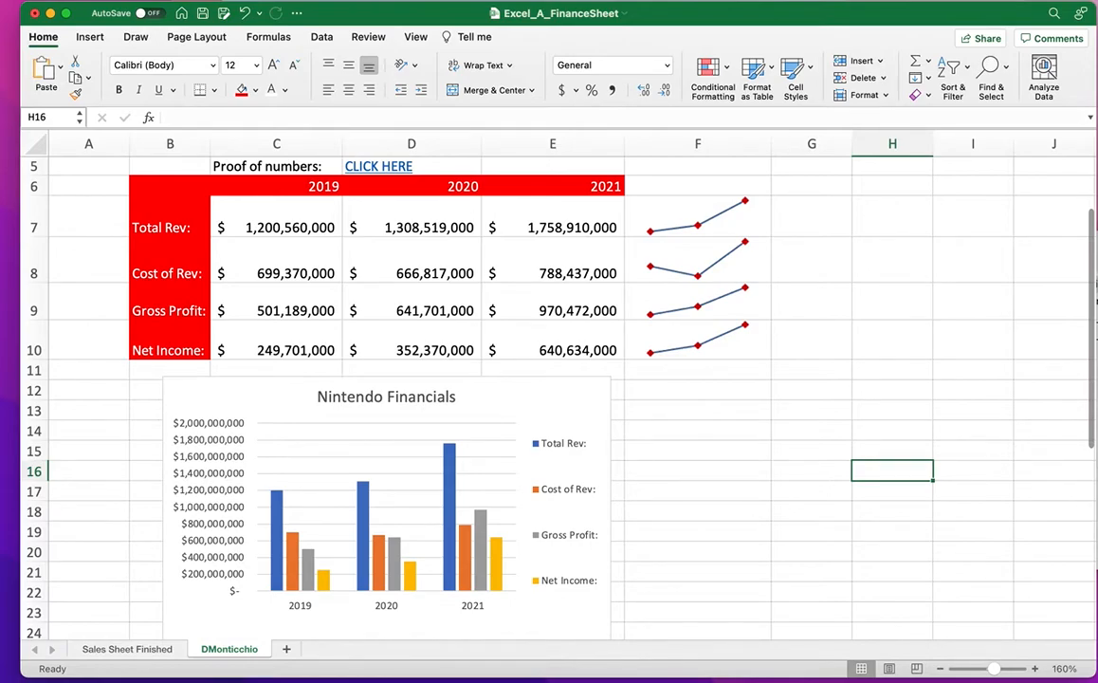
Switch to Safari, go back twice to Google Sheets, and maximize the window.
key(super+Tab)
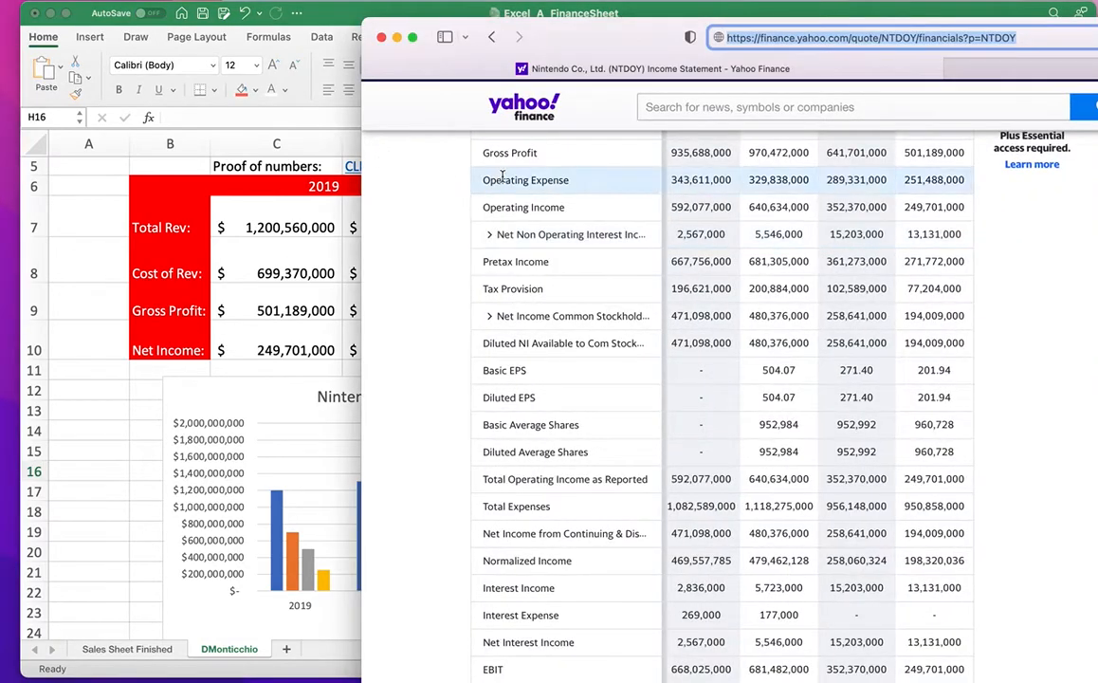
click(490, 38)
click(490, 38)
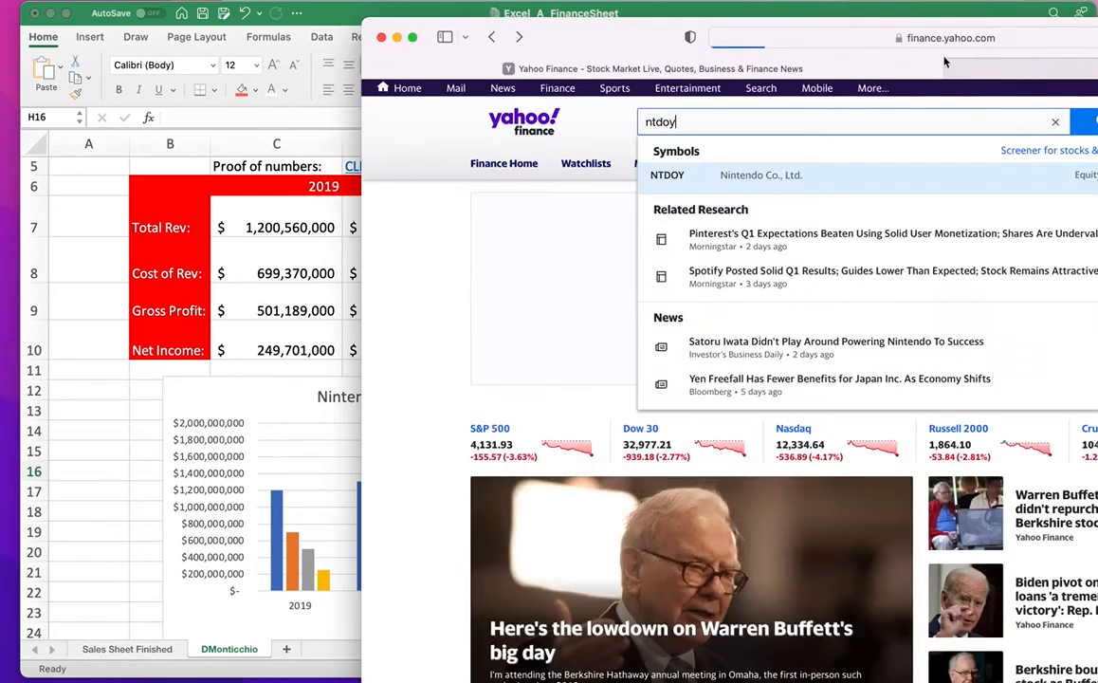
double_click(618, 37)
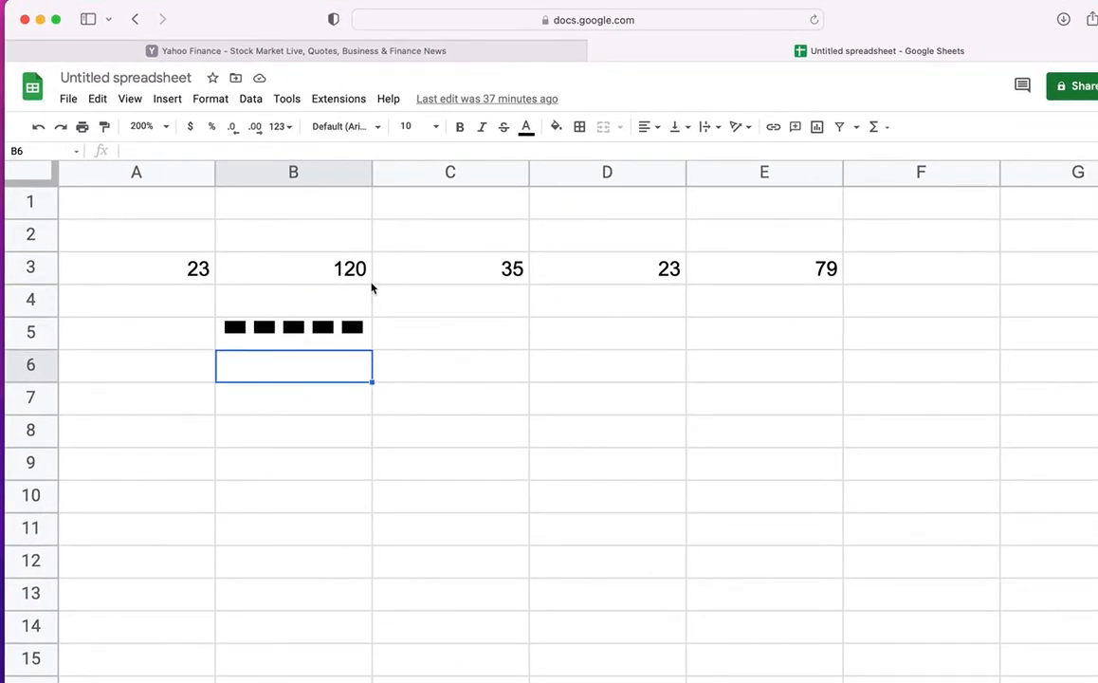
click(66, 100)
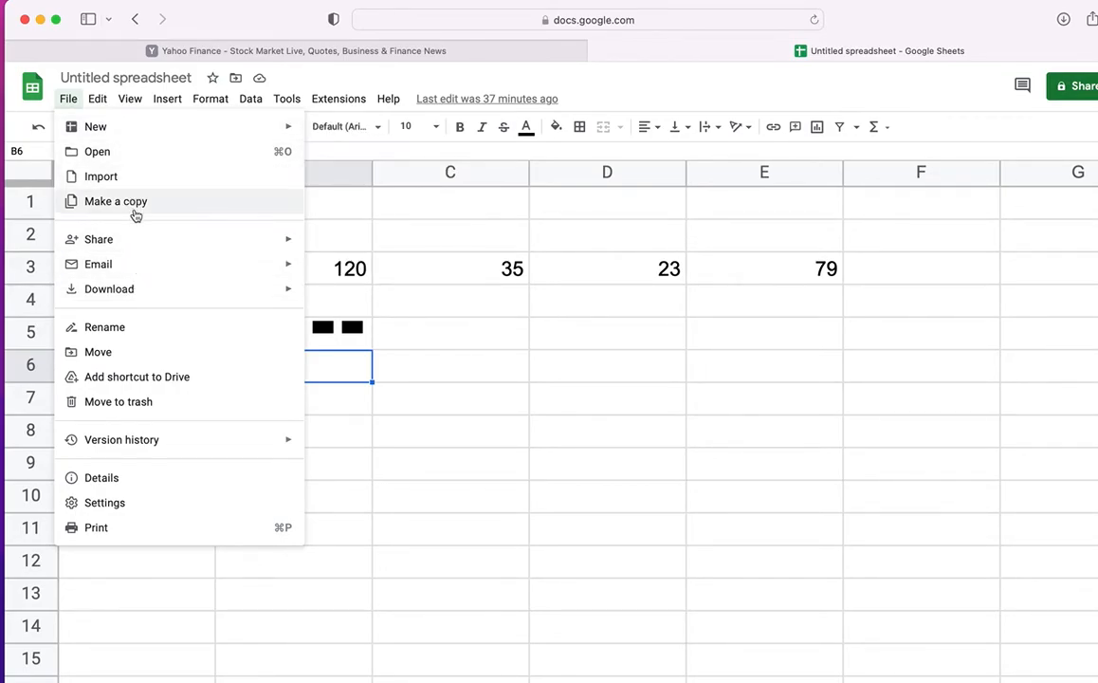
mouse_move(140, 248)
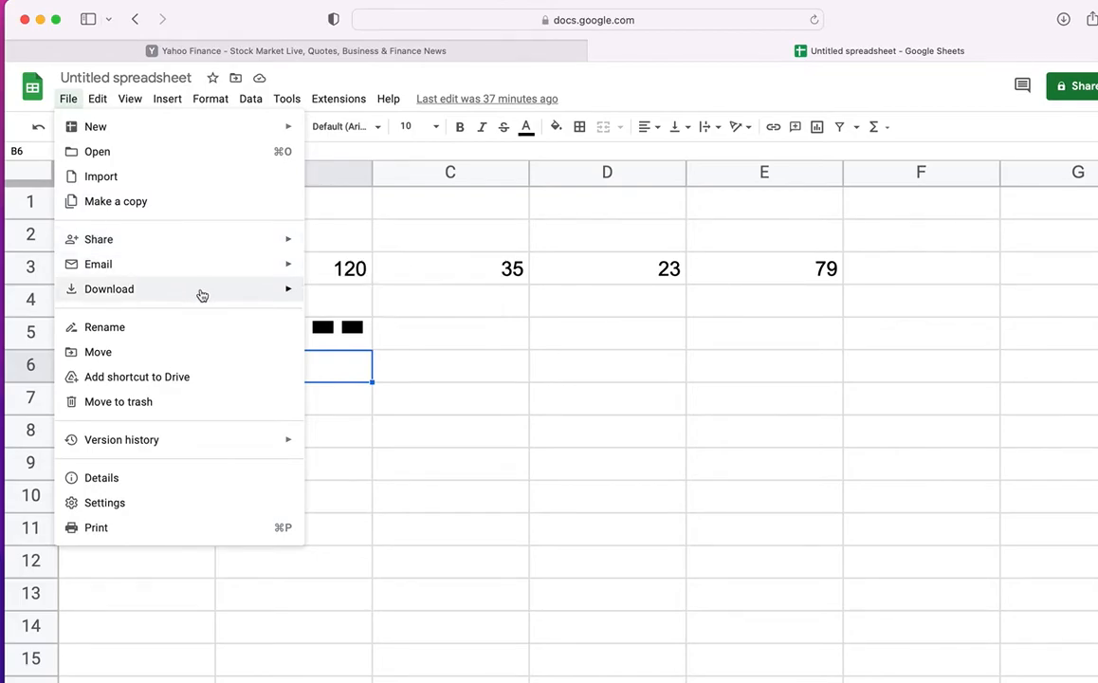
mouse_move(190, 296)
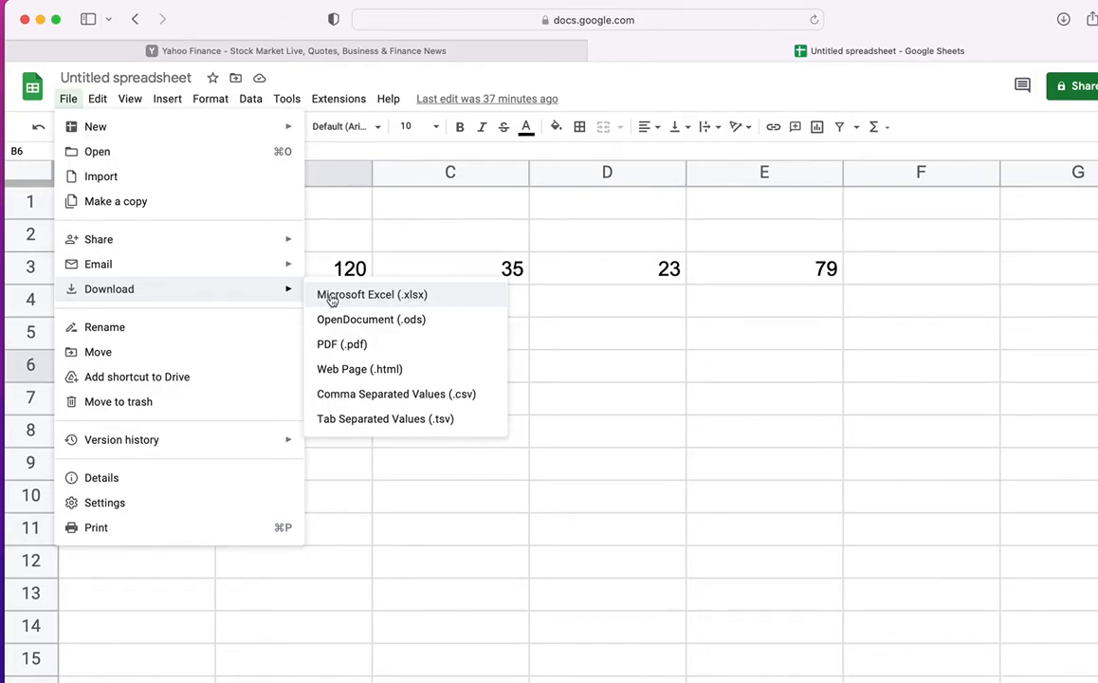
click(605, 356)
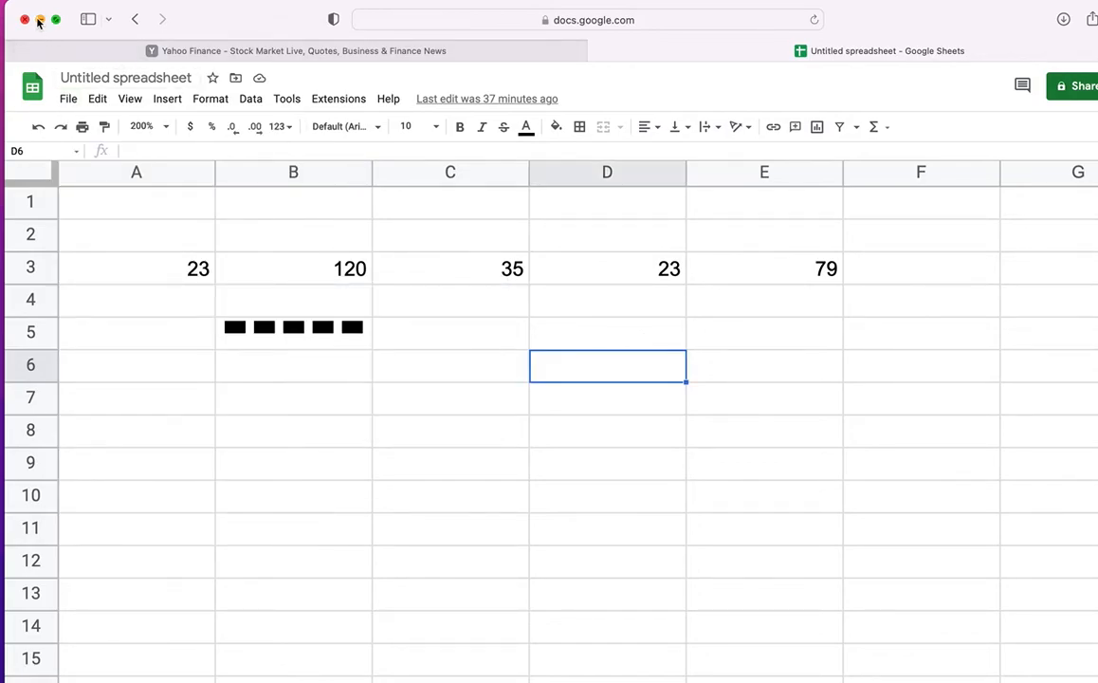
Minimize Safari and scroll through the finished Nintendo sheet to review title, table, sparklines and chart.
click(40, 19)
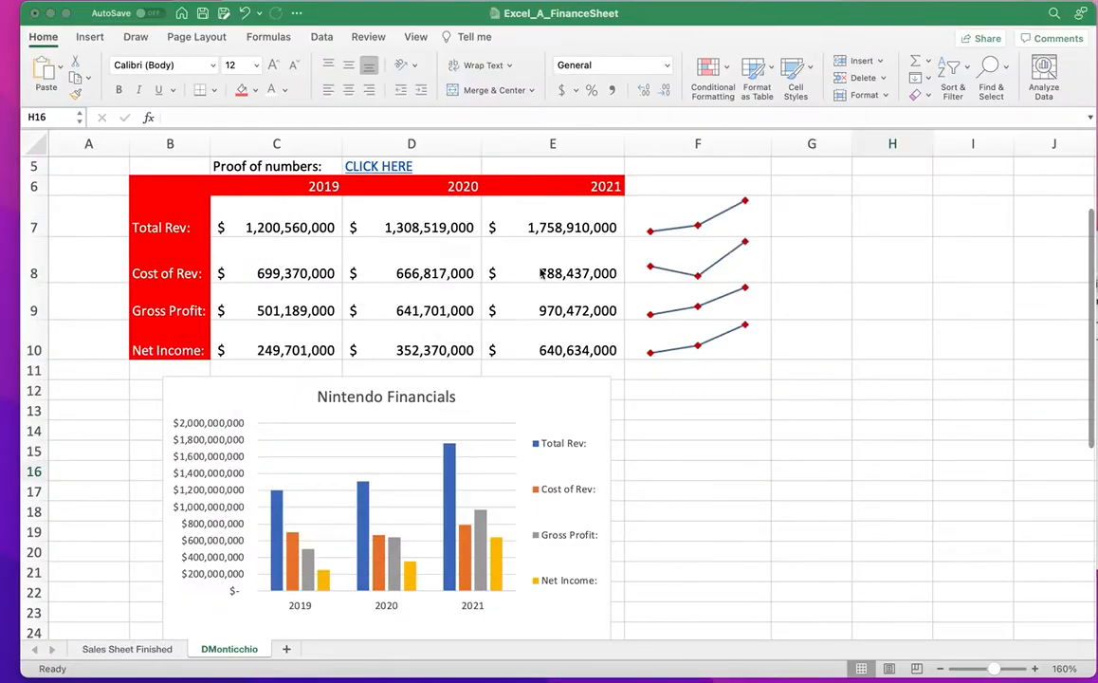
scroll(706, 418, up, 2)
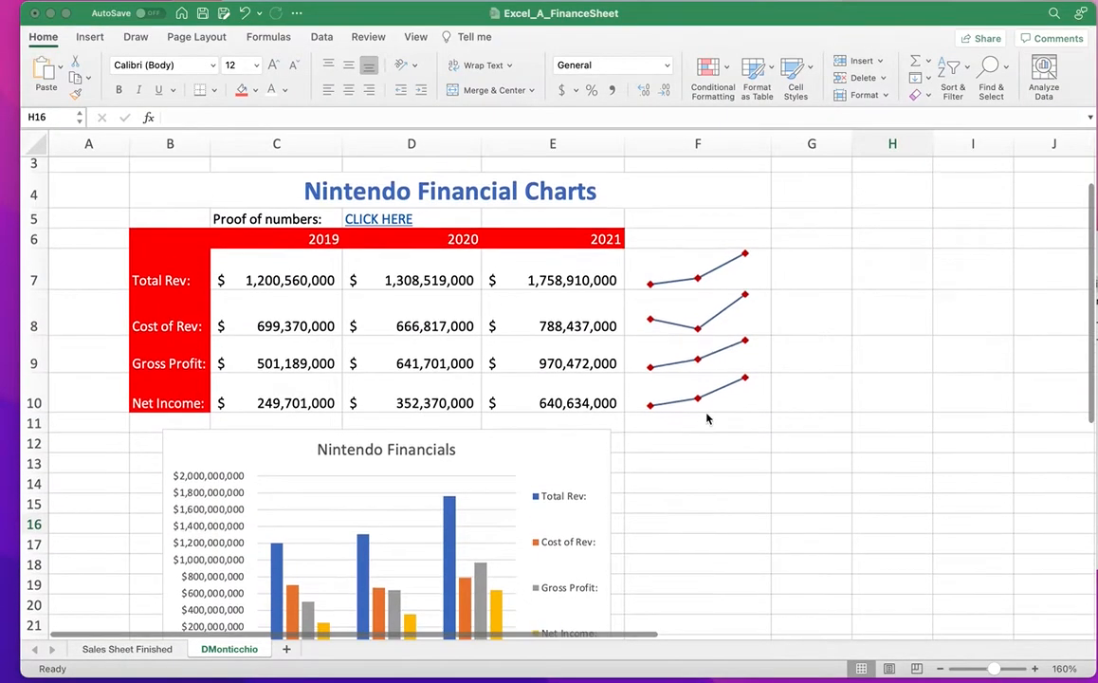
scroll(708, 417, down, 2)
scroll(717, 413, up, 3)
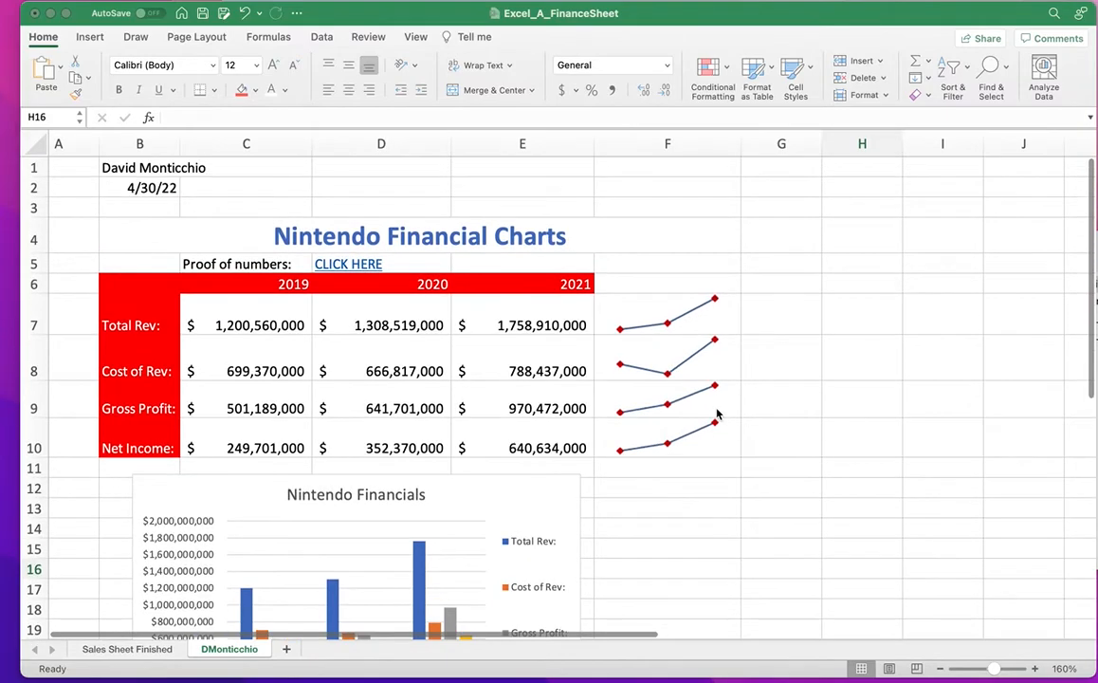
scroll(717, 414, down, 2)
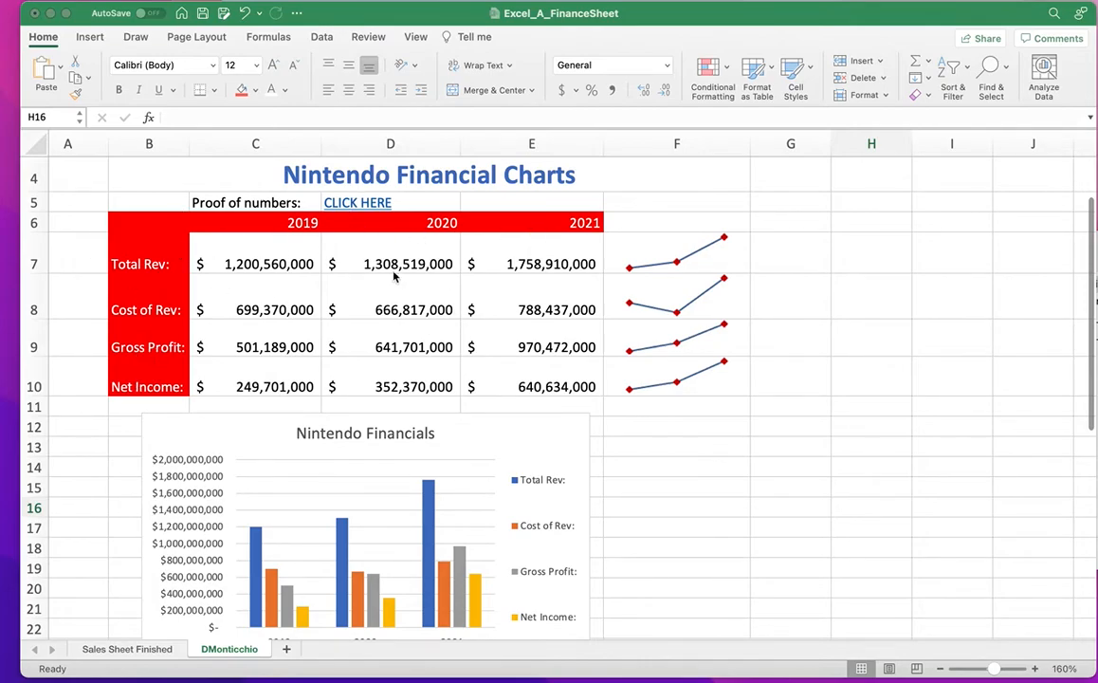
scroll(661, 411, up, 3)
scroll(661, 411, down, 5)
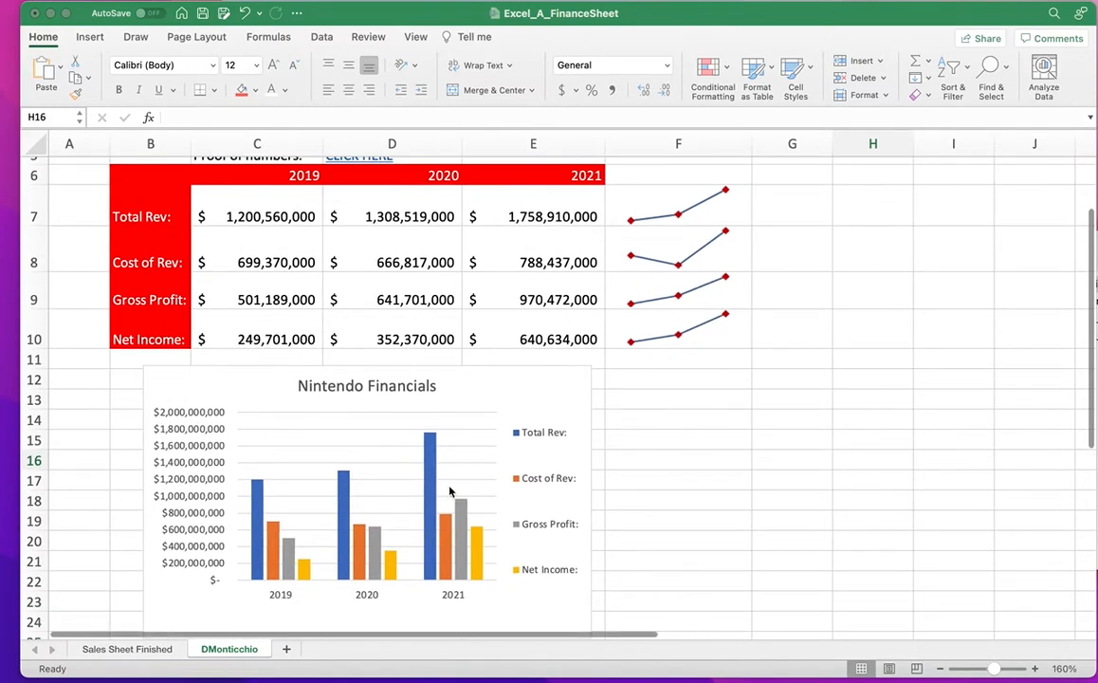
scroll(650, 456, up, 2)
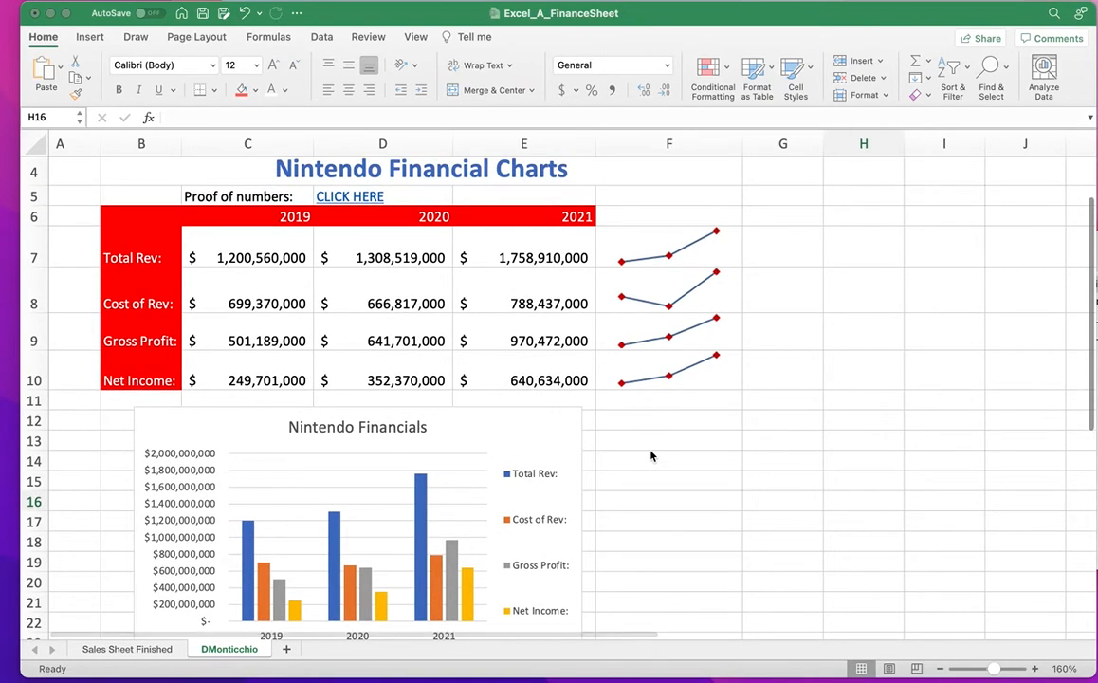